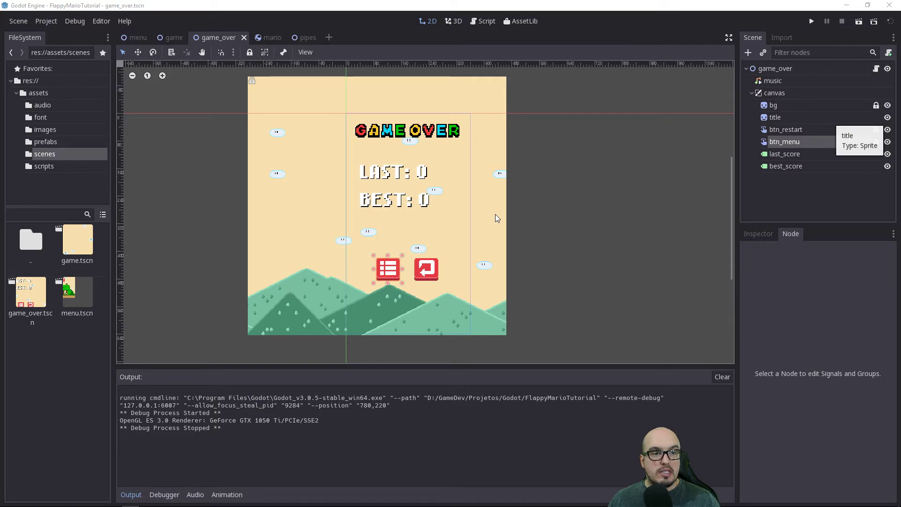
Step: Switch to the menu scene, inspect btn_play's pressed() signal, cancel connecting, and select the menu node
click(143, 37)
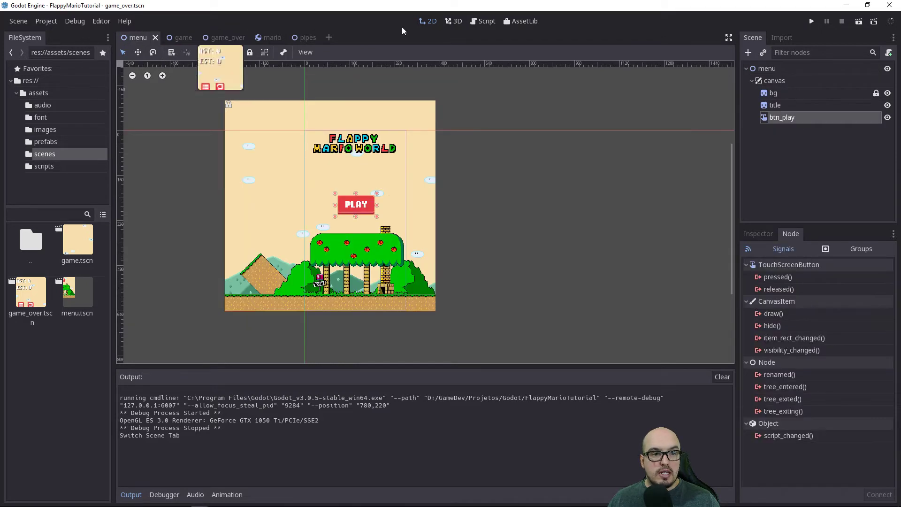
scroll(382, 190, up, 2)
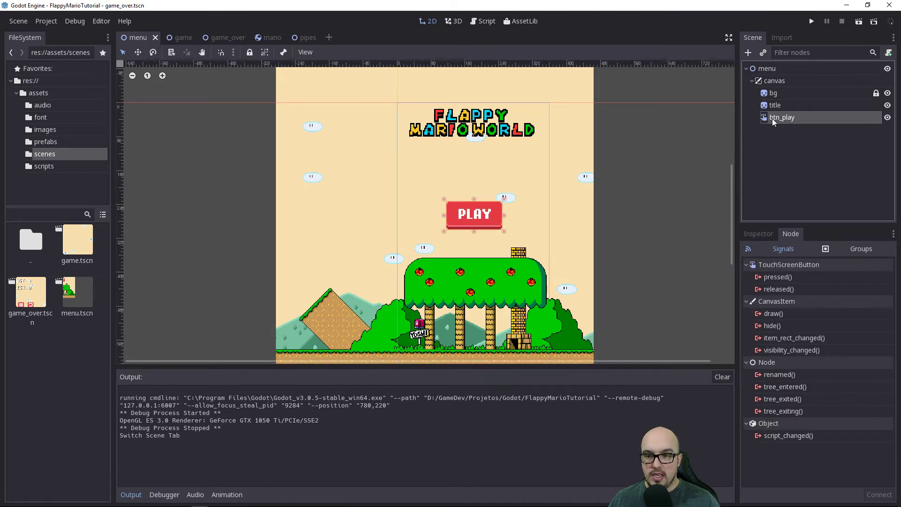
click(755, 235)
click(787, 235)
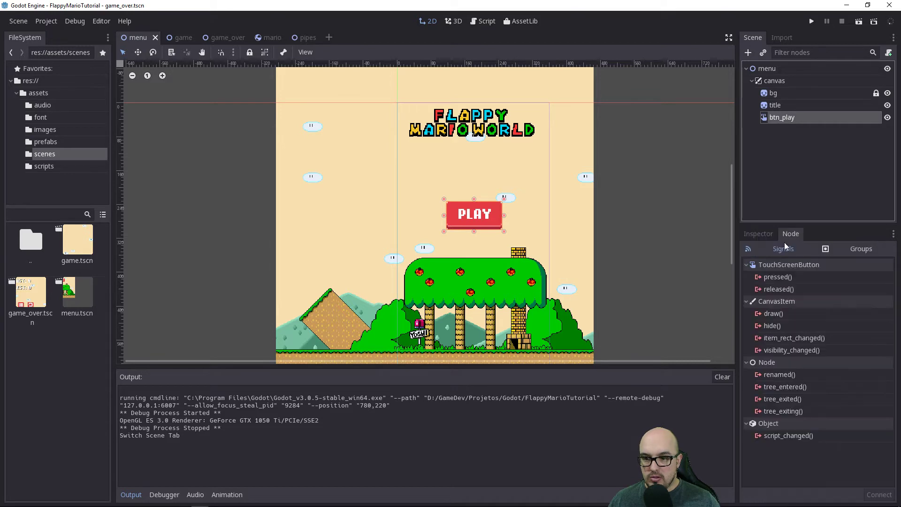
double_click(779, 277)
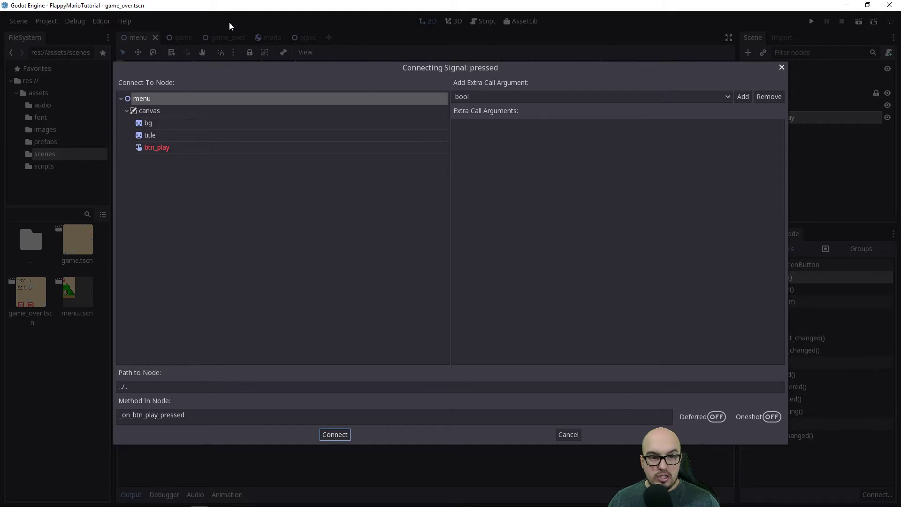
click(782, 67)
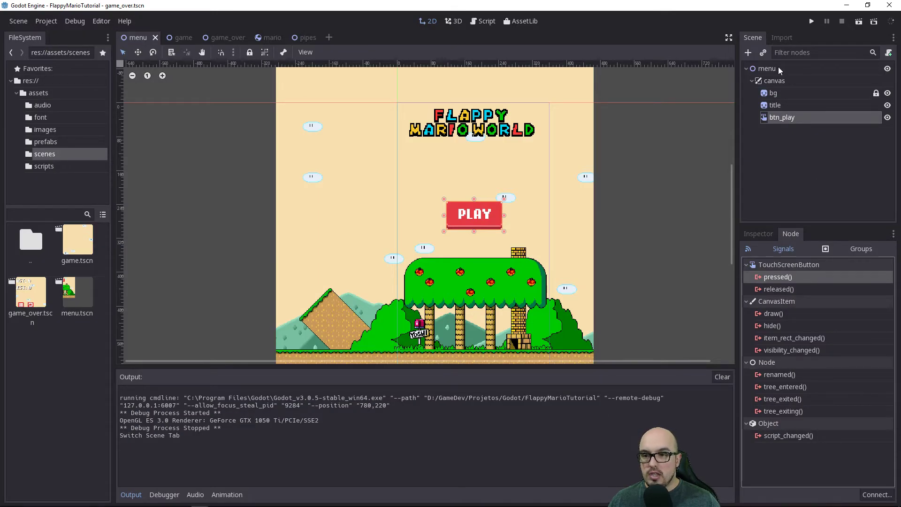
click(778, 66)
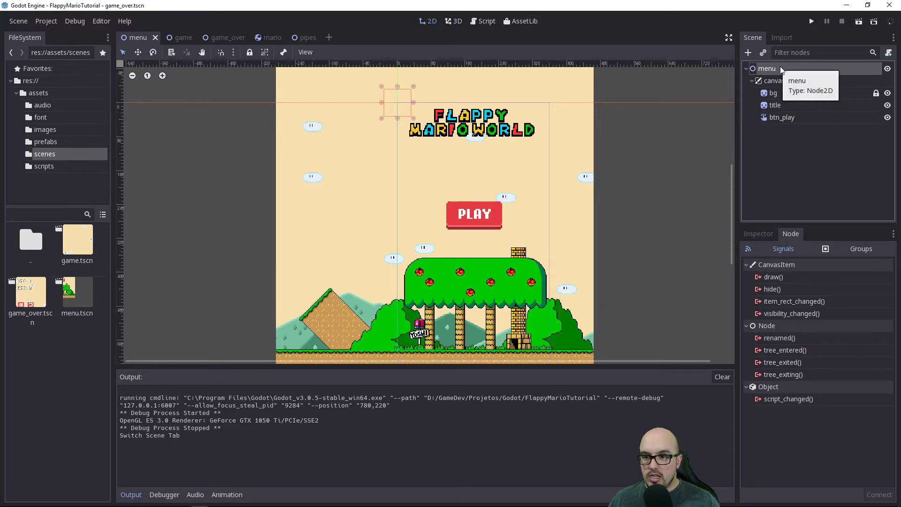
Step: Attach a new menu.gd script, saved in res://assets/scripts, to the menu node
right_click(780, 67)
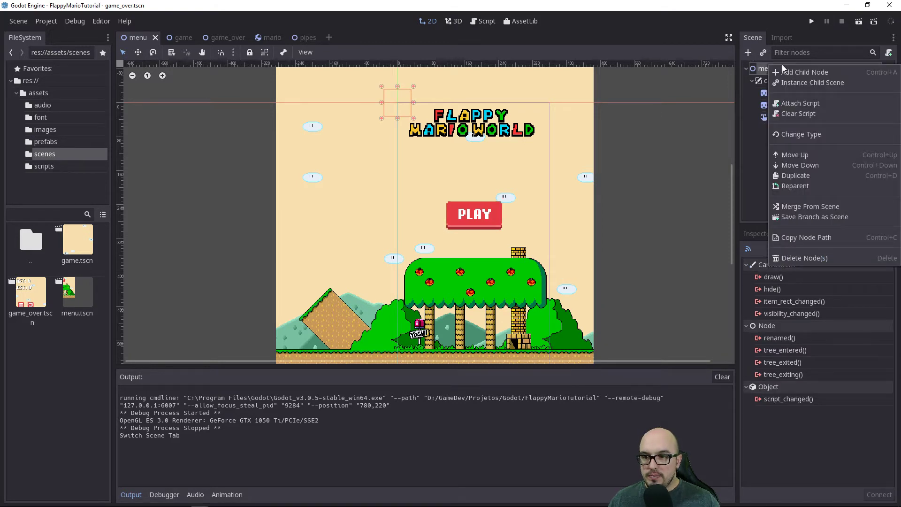
click(793, 103)
click(525, 268)
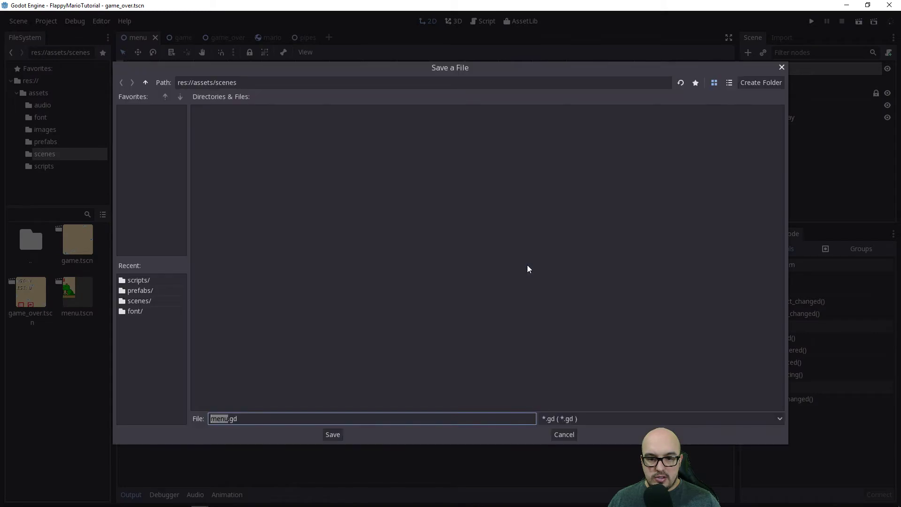
click(146, 83)
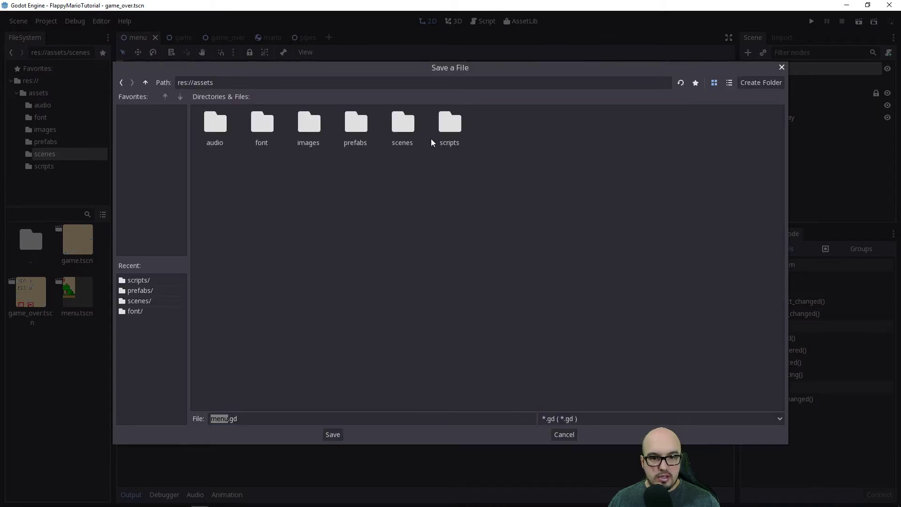
double_click(442, 127)
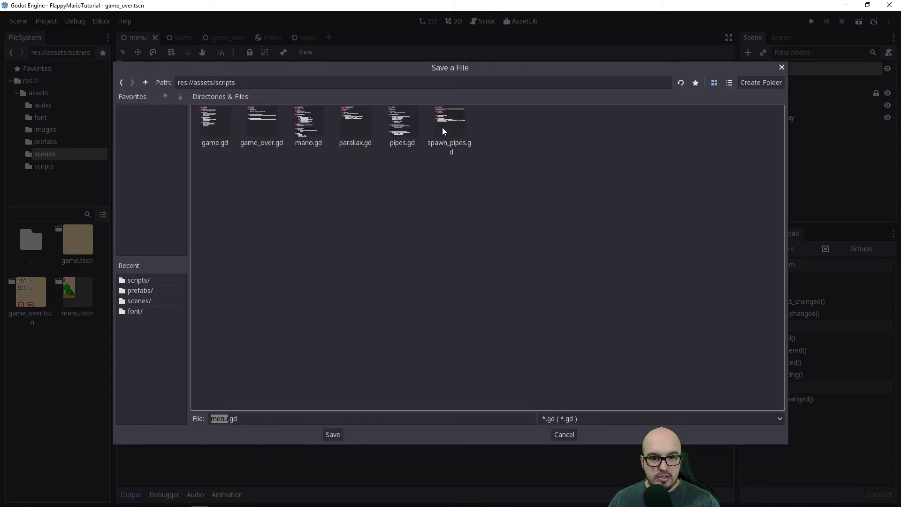
click(334, 436)
click(413, 329)
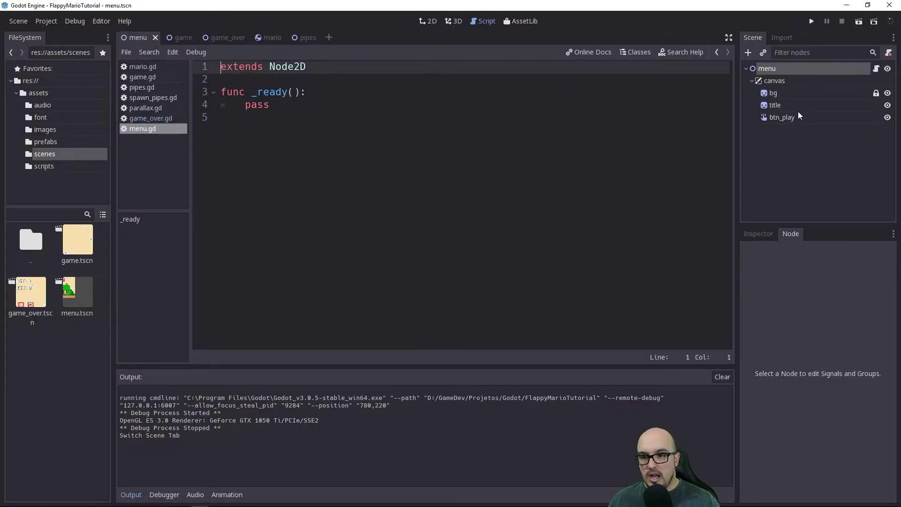
Step: Connect btn_play's pressed() signal to the menu node, creating _on_btn_play_pressed
click(782, 117)
click(759, 234)
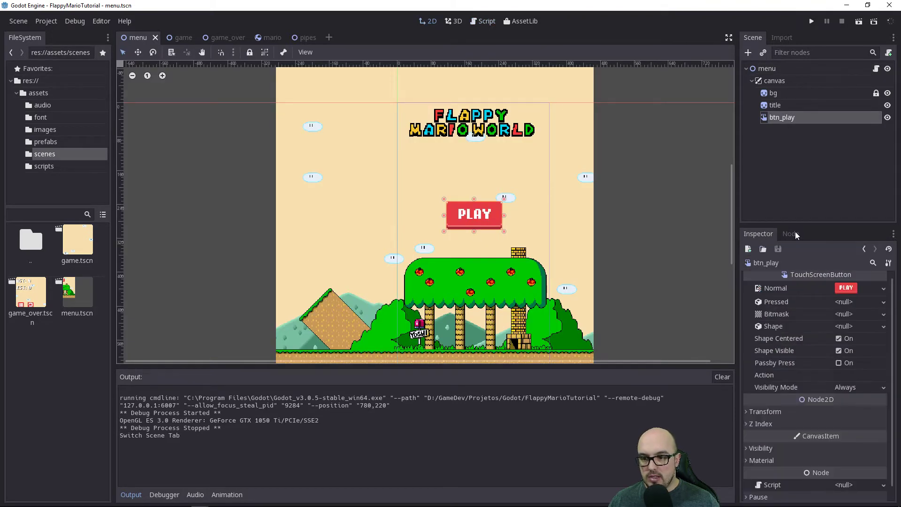
click(792, 233)
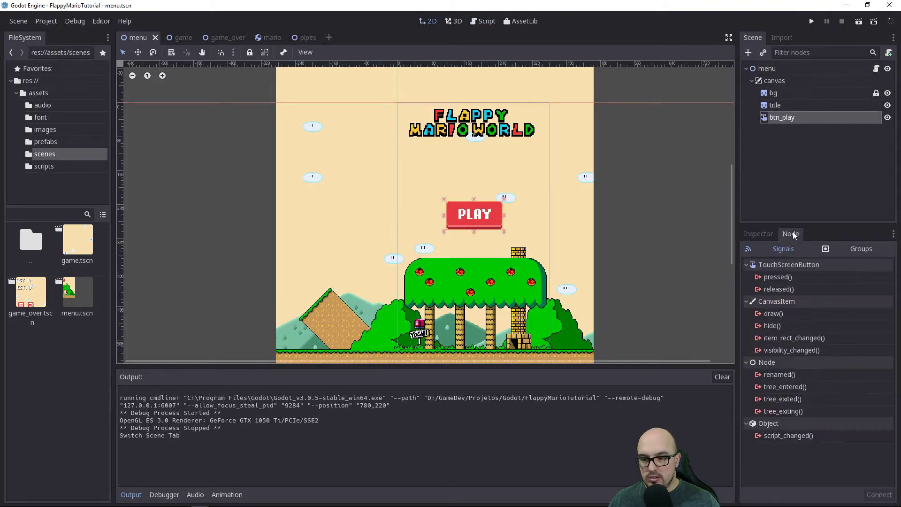
double_click(776, 277)
click(126, 99)
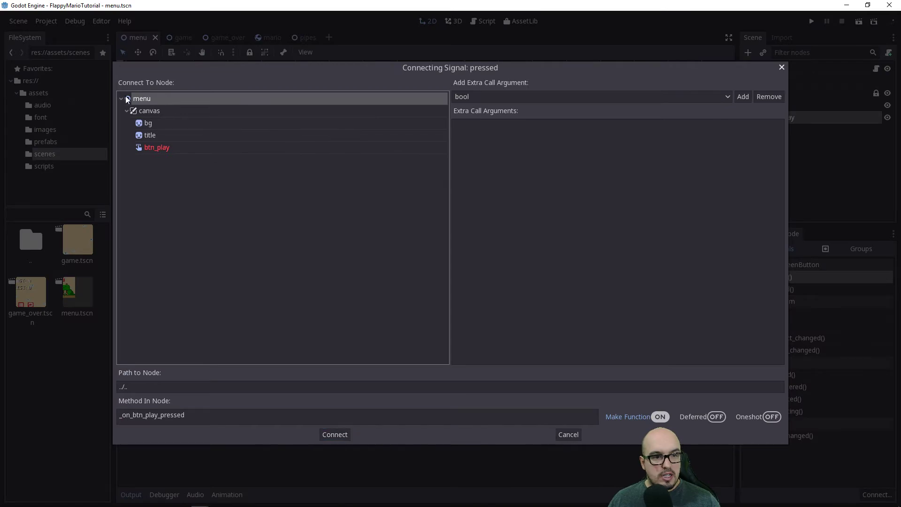
click(339, 433)
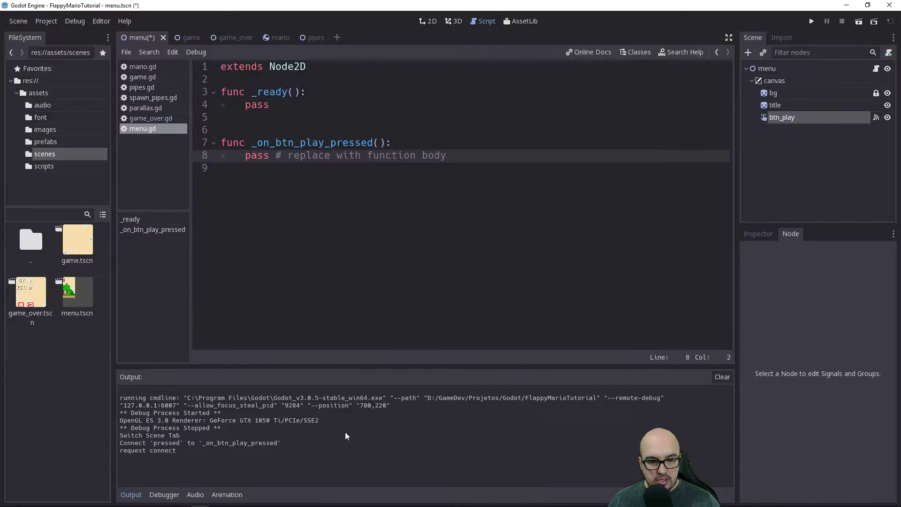
drag(267, 117, 195, 85)
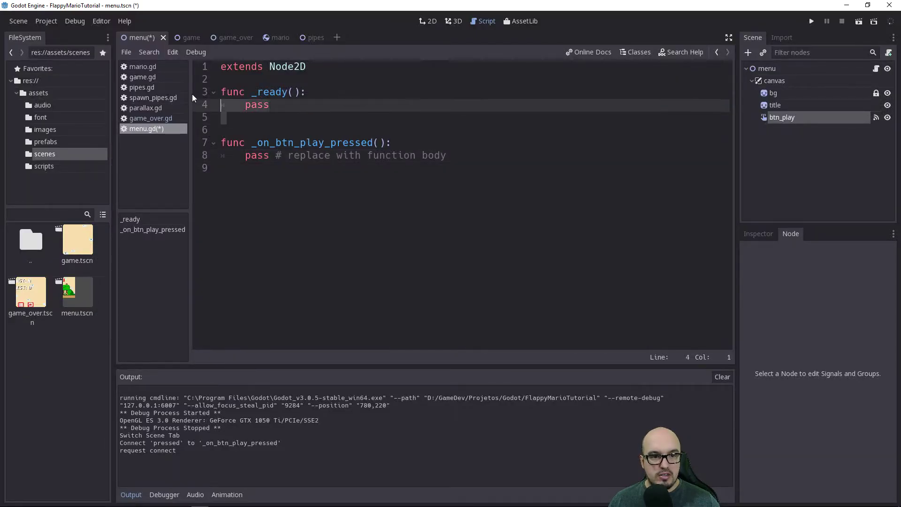
Step: Delete the unused _ready function and replace the handler's pass with get_tree().change_scene("")
key(BackSpace)
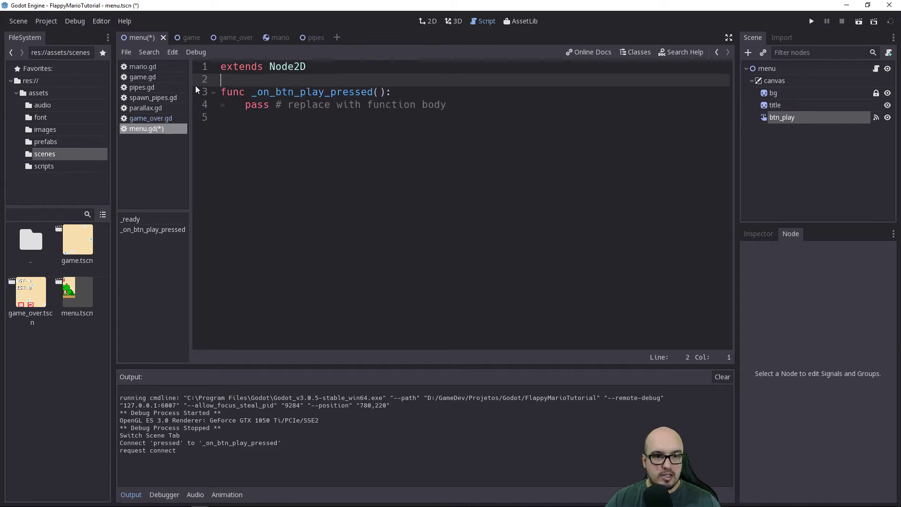
key(Down)
key(Down)
key(ctrl+Right)
key(ctrl+Right)
key(ctrl+Right)
key(Home)
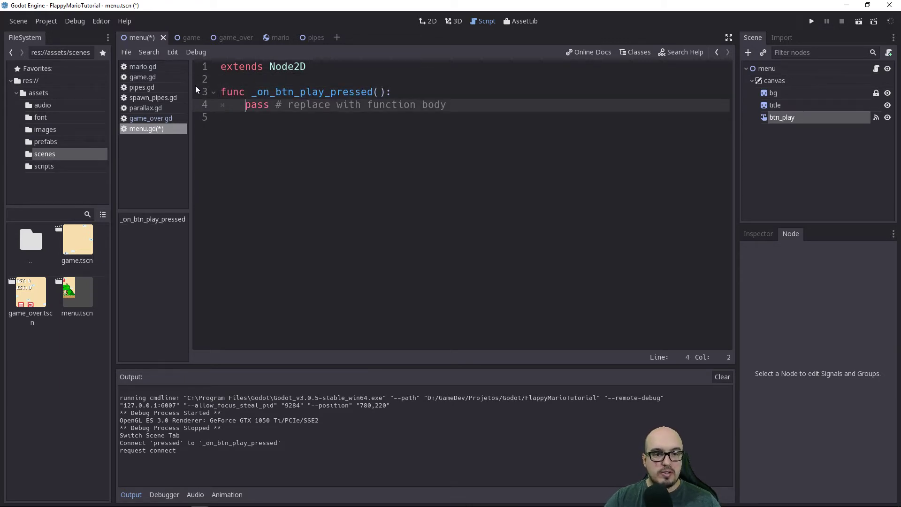
key(ctrl+shift+Right)
key(ctrl+shift+Right)
key(ctrl+shift+Right)
key(ctrl+shift+Right)
key(ctrl+shift+Right)
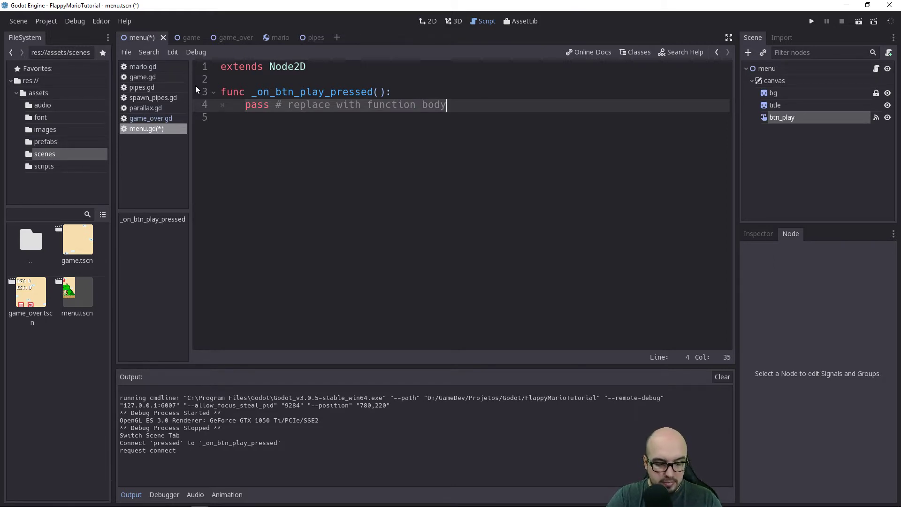
text(get)
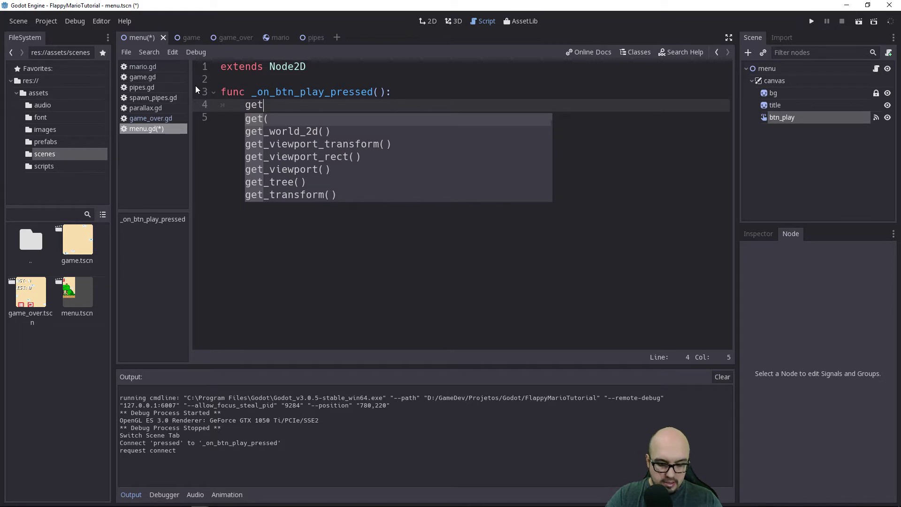
text(_)
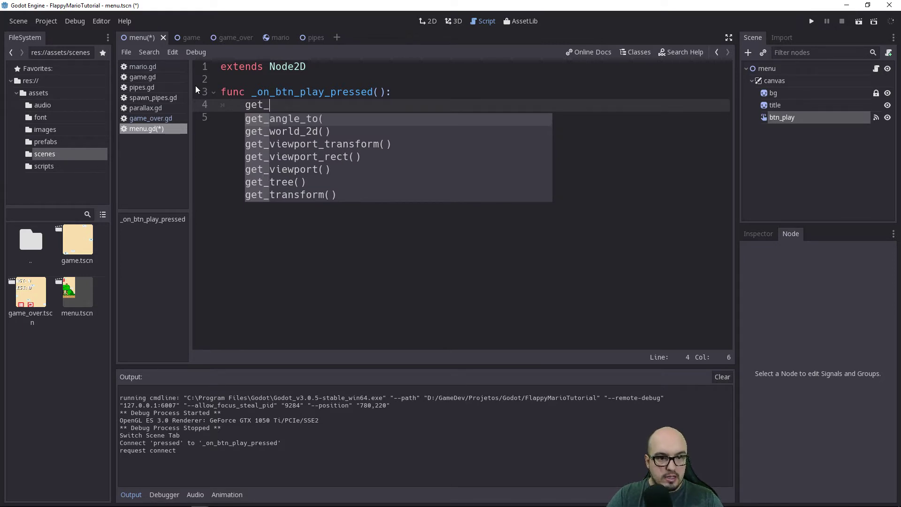
text(tr)
key(Return)
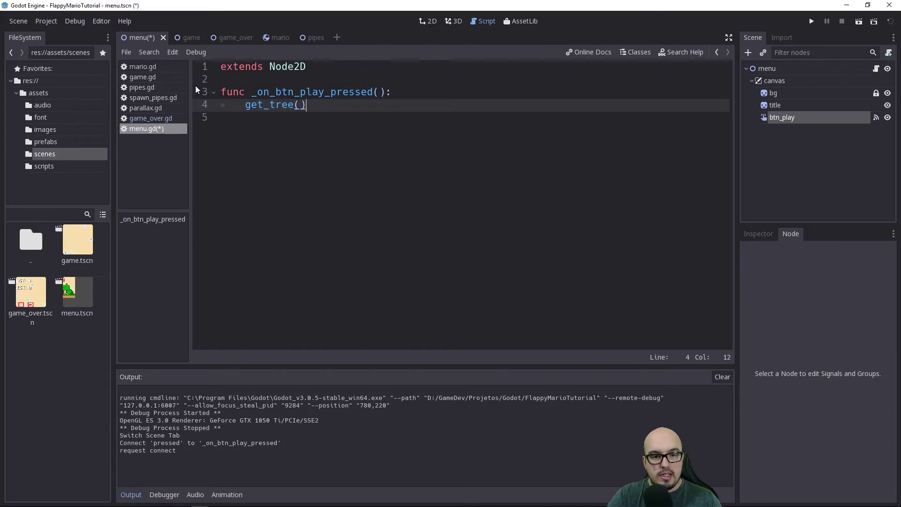
text(.)
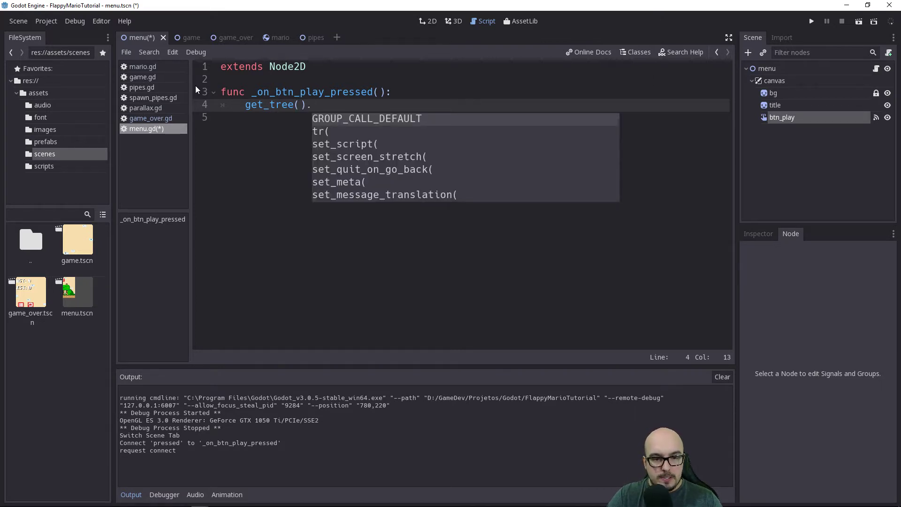
text(che)
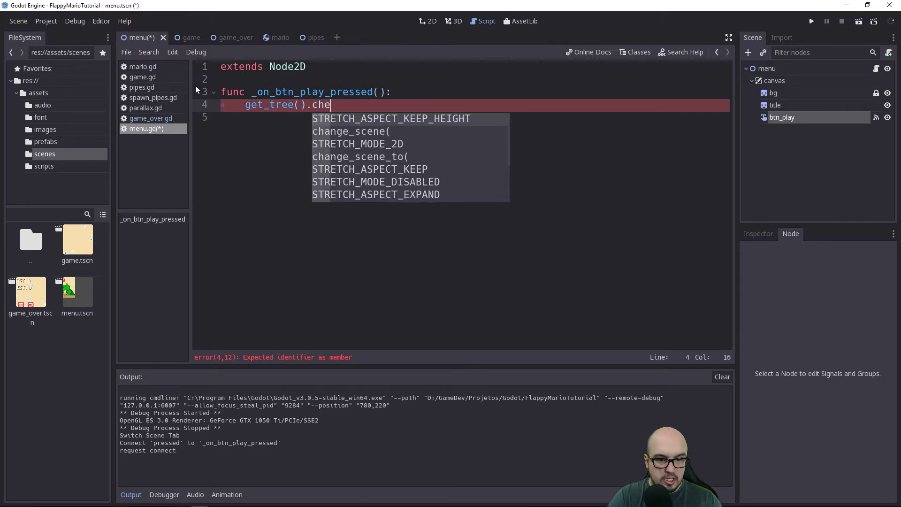
key(Down)
key(Return)
text(")
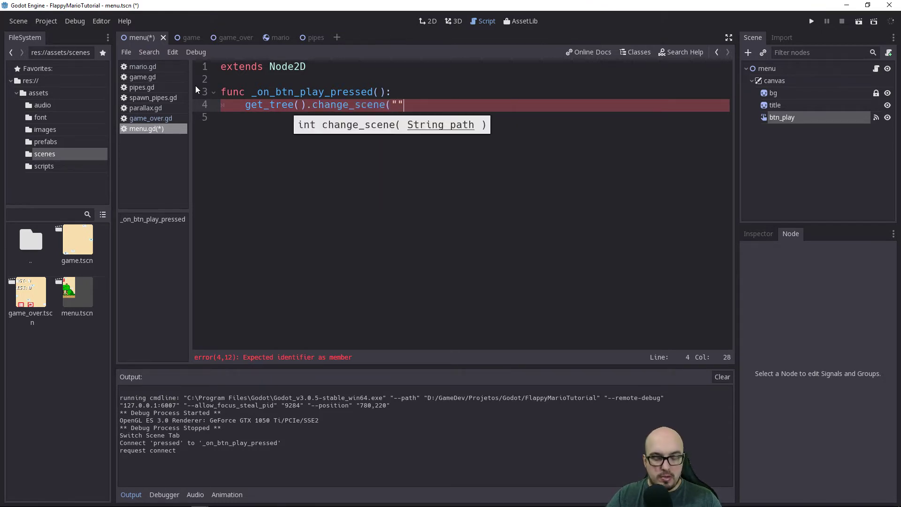
key(End)
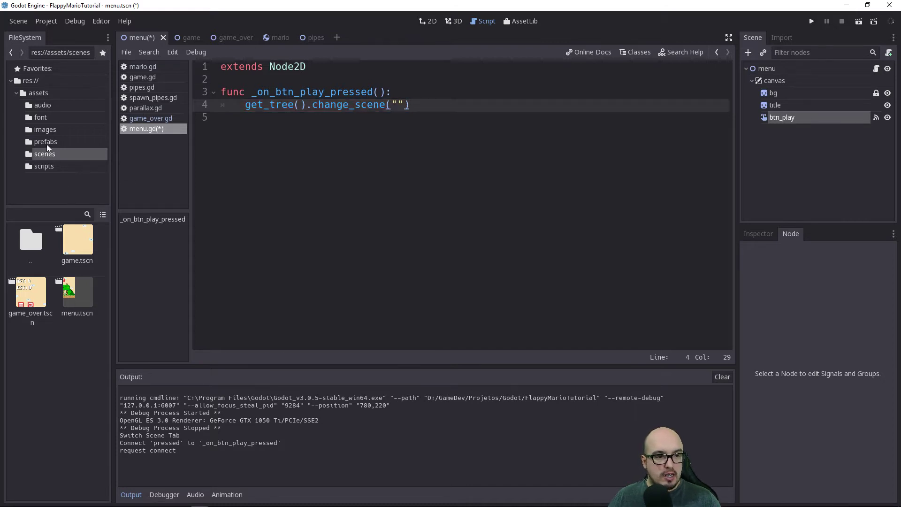
Step: Paste game.tscn's copied path, res://assets/scenes/game.tscn, into the change_scene quotes
right_click(74, 234)
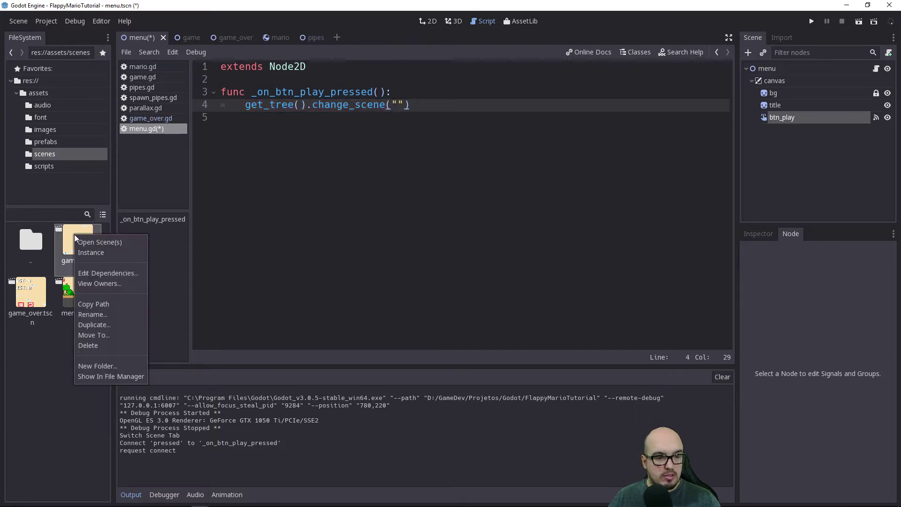
click(103, 305)
click(397, 101)
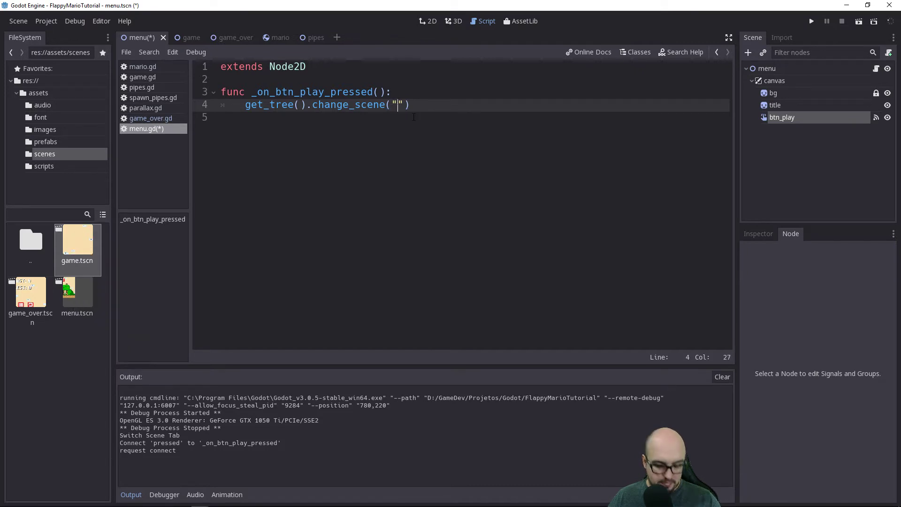
key(ctrl+v)
Step: Add an empty func _ready(): above the play handler
click(336, 73)
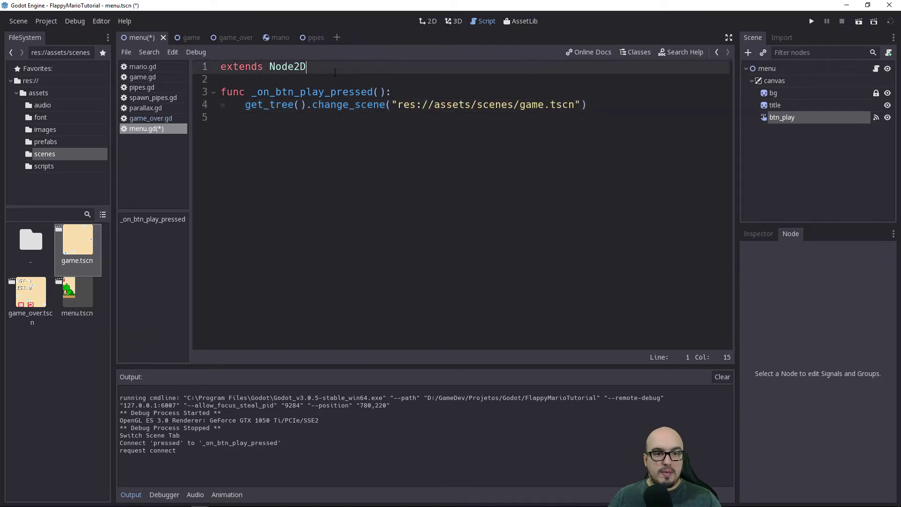
key(Return)
key(Return)
text(fun)
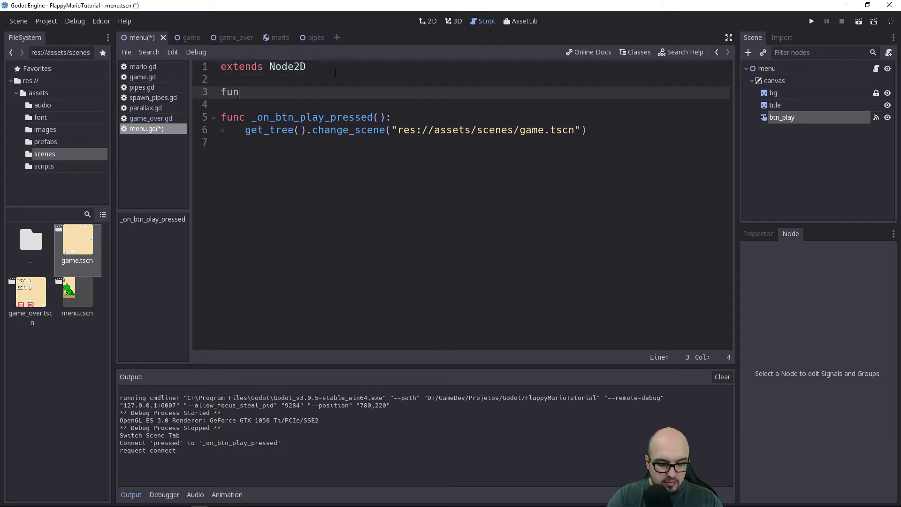
text(c _re)
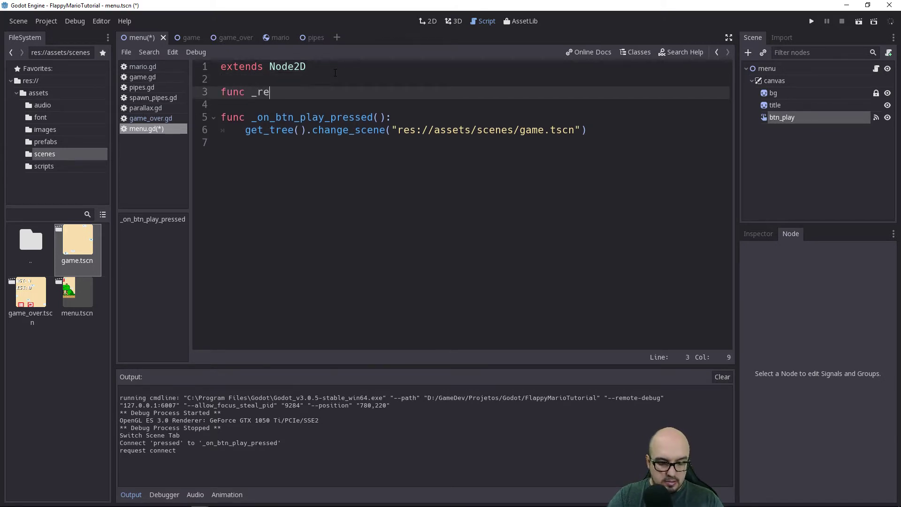
text(a)
key(Return)
key(Return)
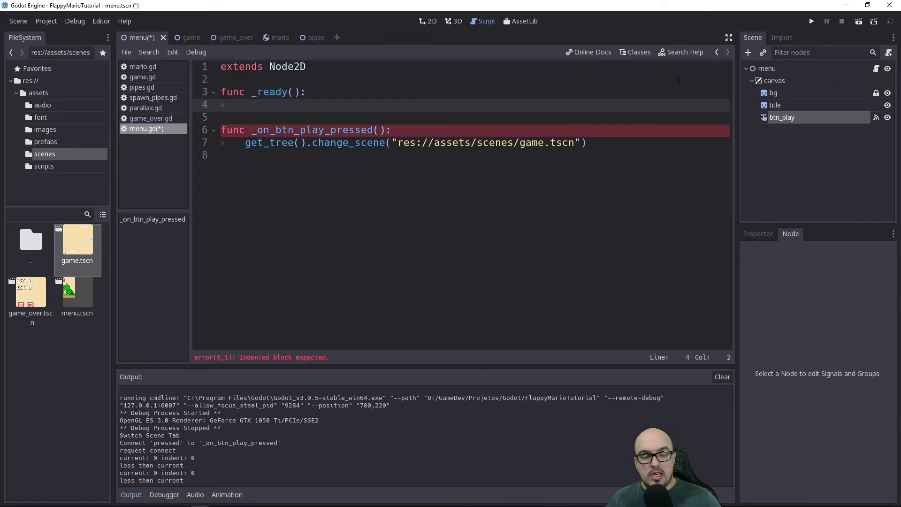
Step: Add an AudioStreamPlayer child node under the menu root
click(766, 69)
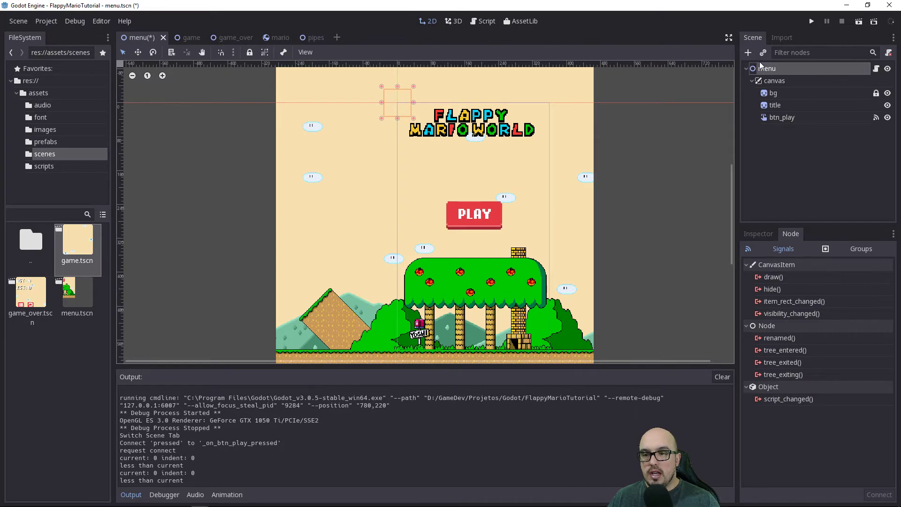
click(748, 52)
click(415, 153)
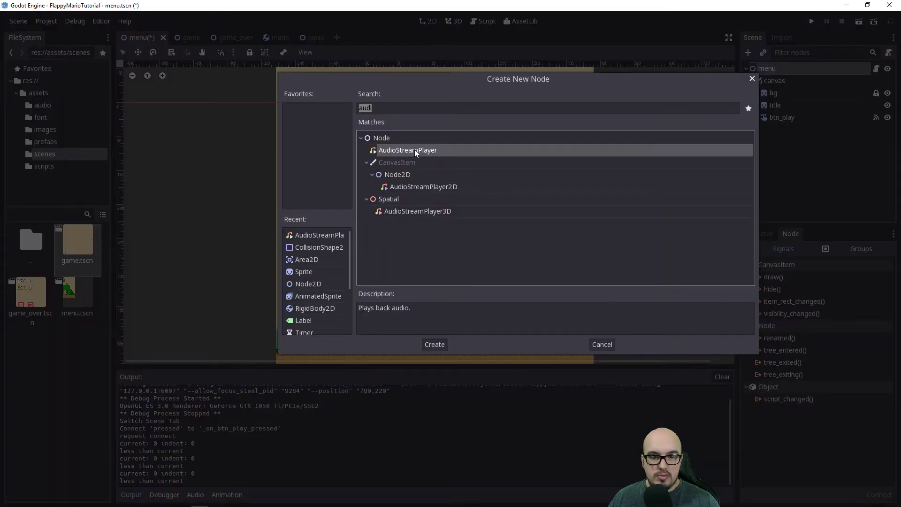
double_click(408, 151)
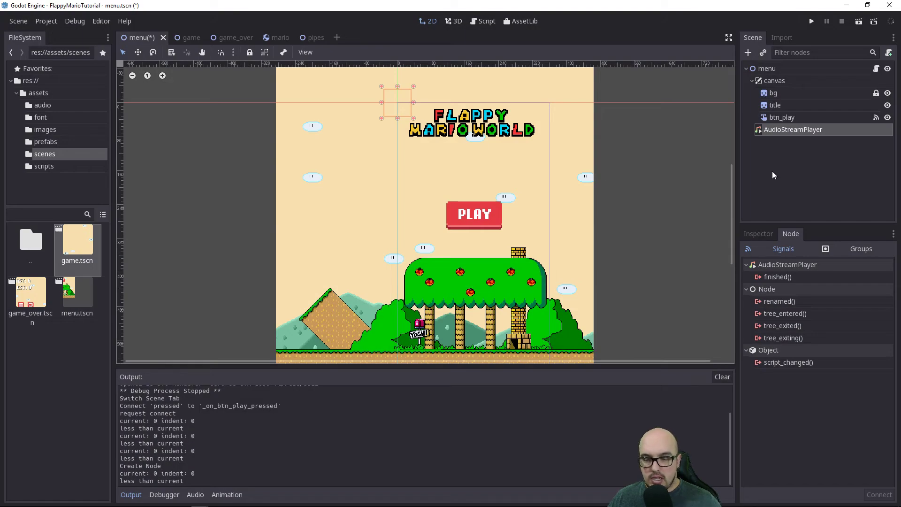
Step: Rename the audio node to 'music' and move it above canvas in the tree
click(792, 133)
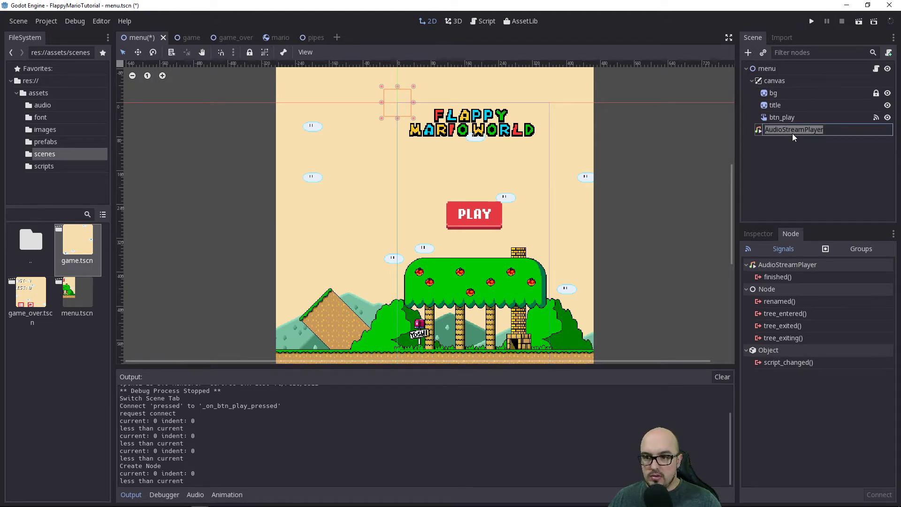
text(music)
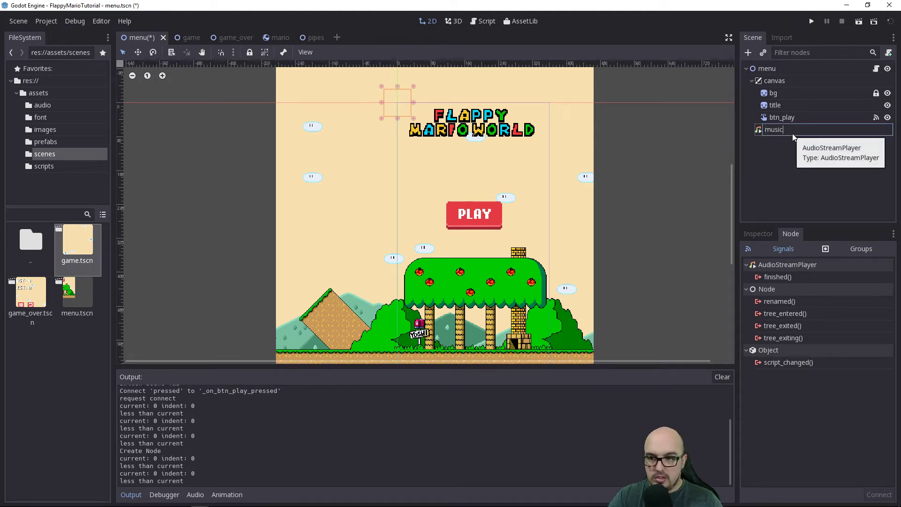
key(Return)
mouse_move(768, 133)
mouse_down()
mouse_move(759, 121)
mouse_move(774, 88)
mouse_up()
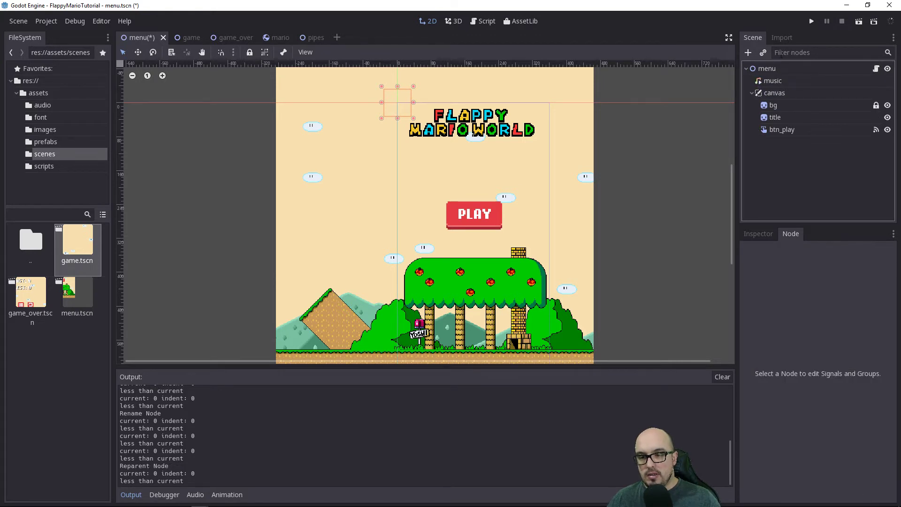
click(759, 234)
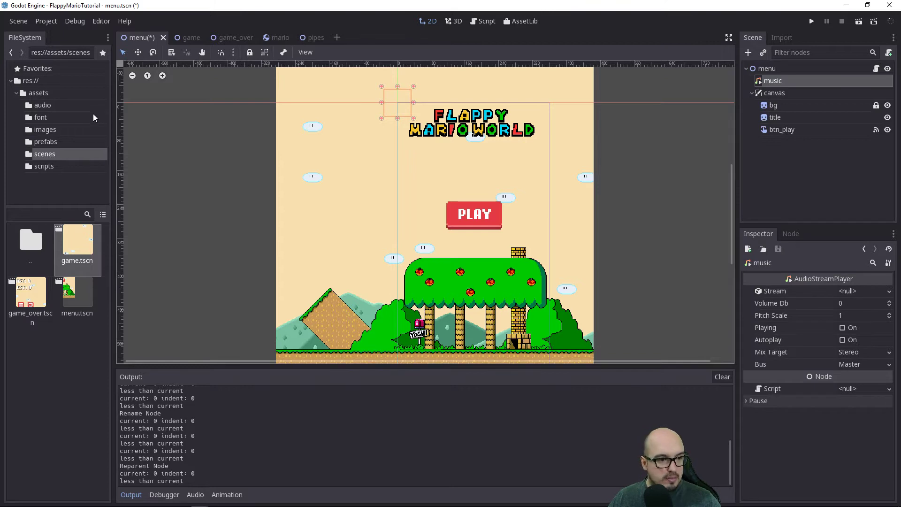
Step: Assign MenuMarioSong.wav from res://assets/audio as the music node's Stream and save the scene
click(48, 106)
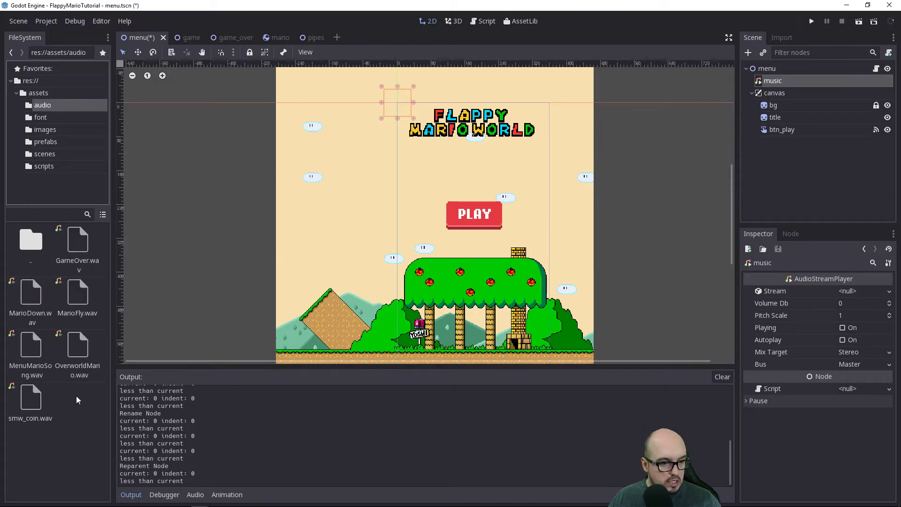
drag(33, 349, 855, 294)
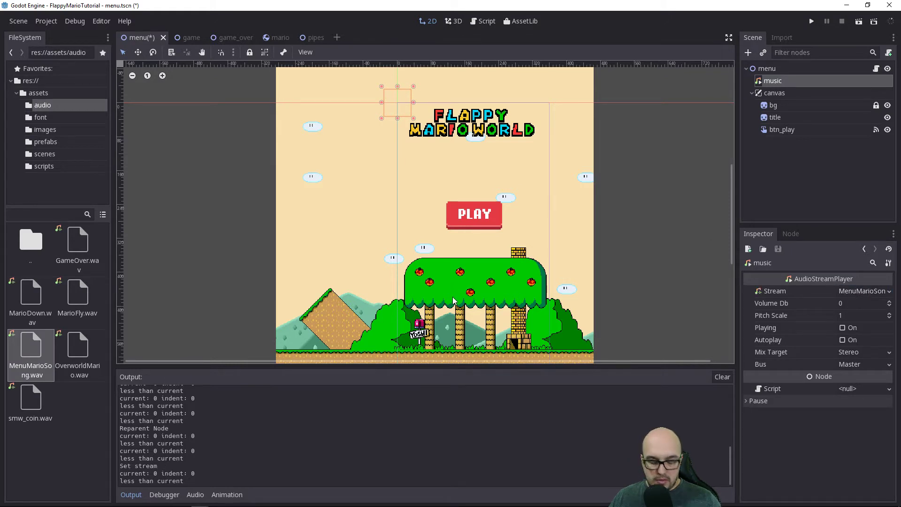
key(ctrl+s)
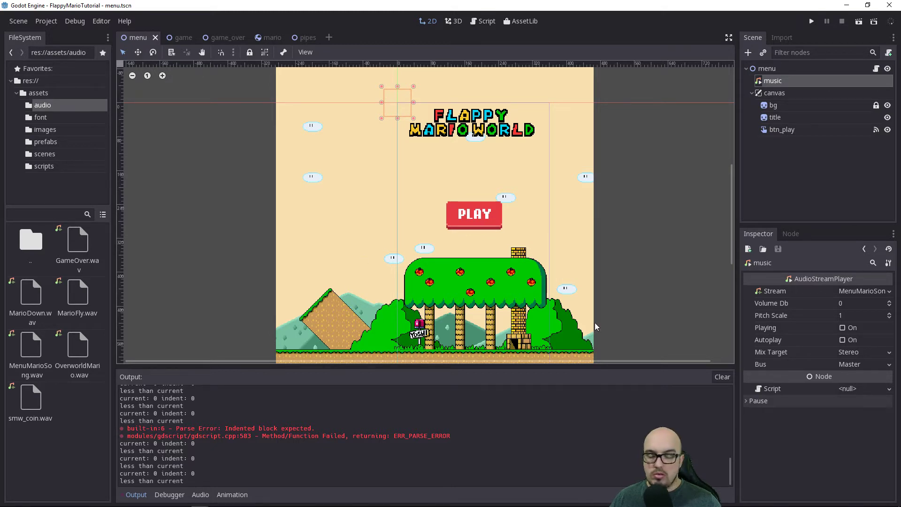
click(137, 494)
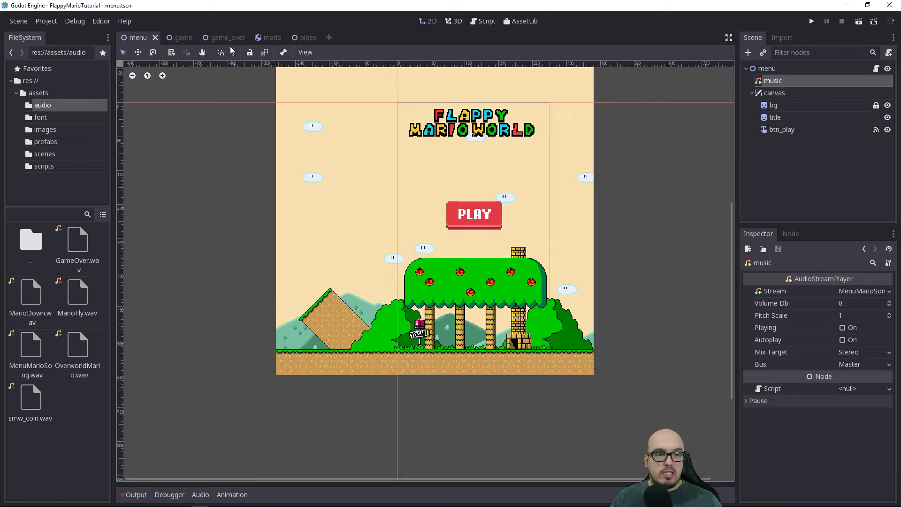
Step: Add $music.play() to menu.gd's _ready function and run the project
click(483, 23)
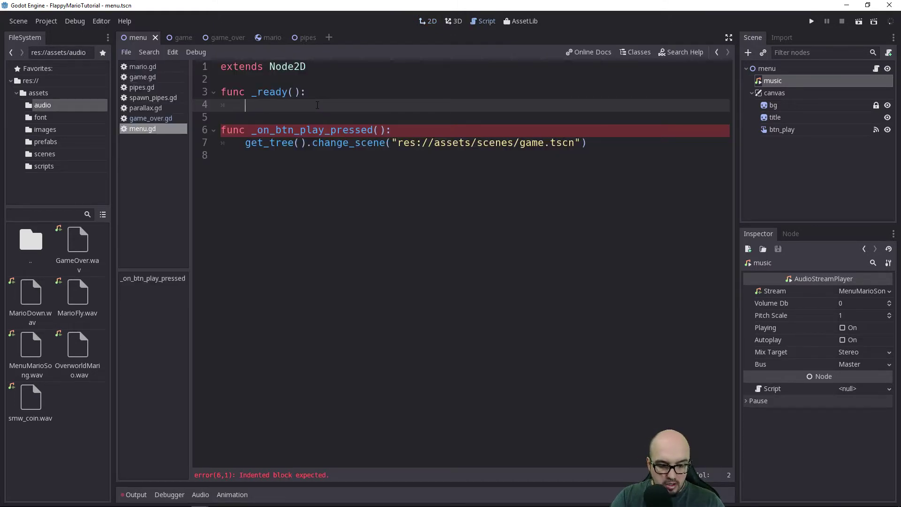
text($music)
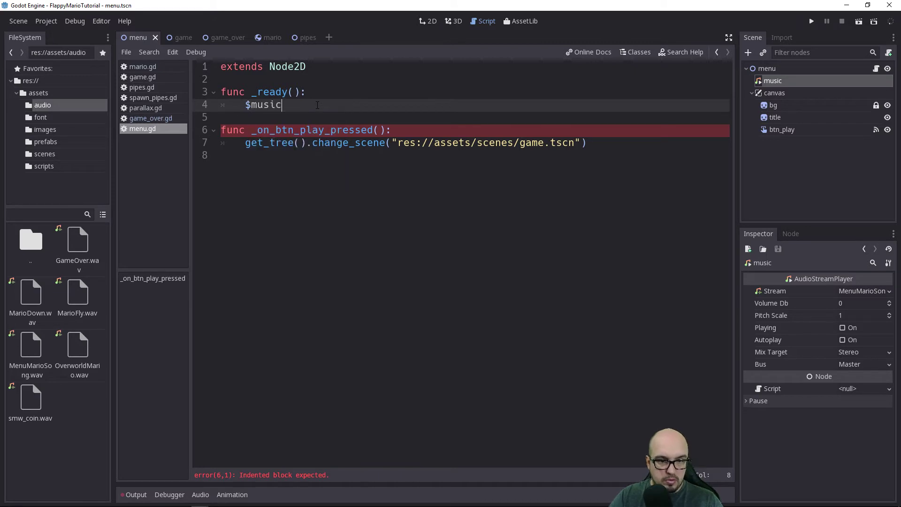
text(.pla)
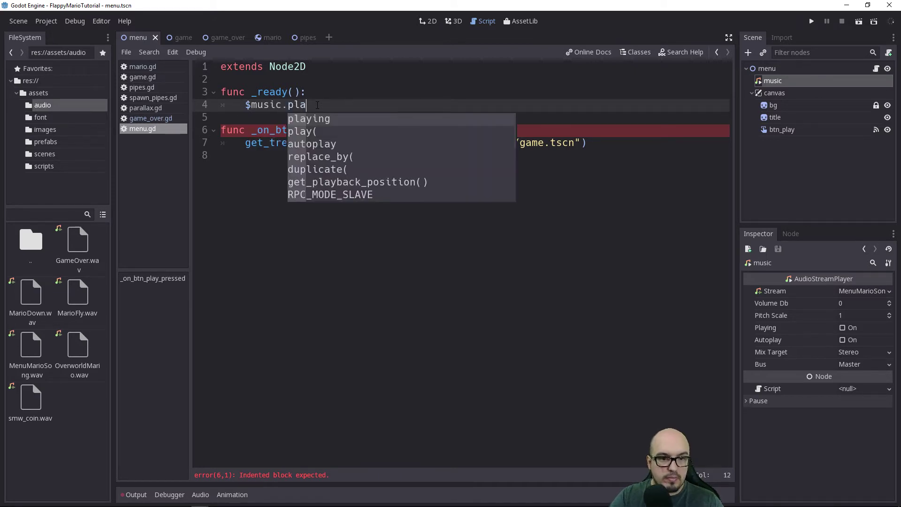
key(Down)
key(Return)
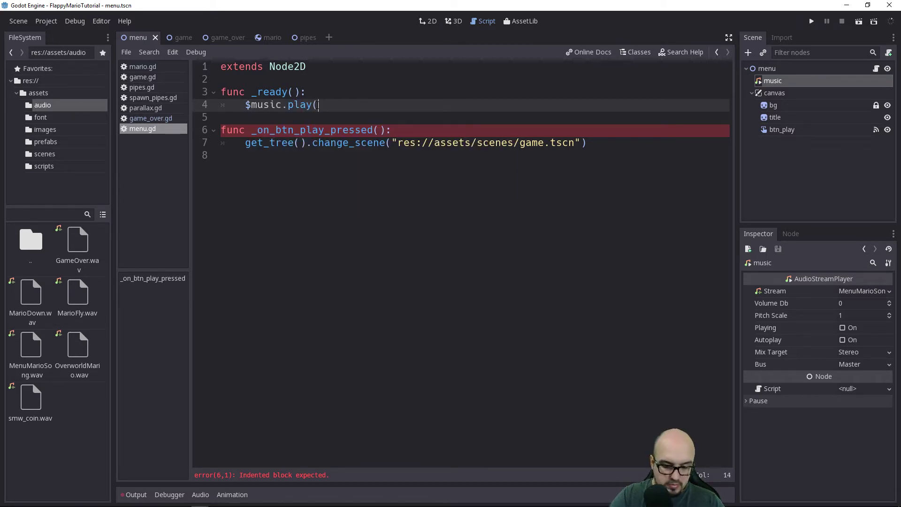
text())
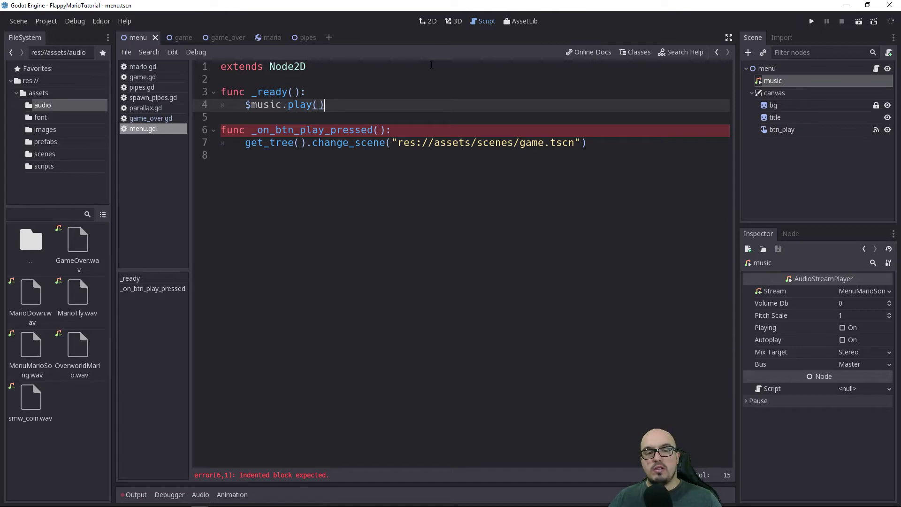
click(813, 22)
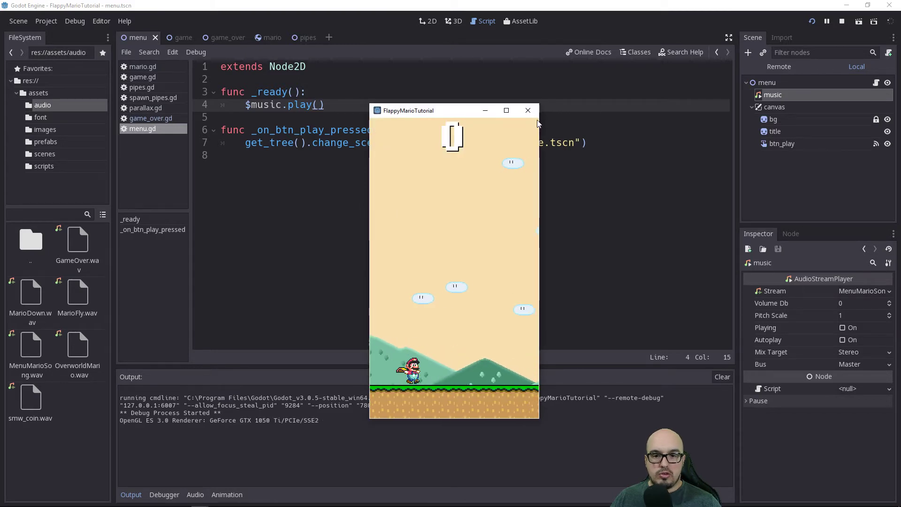
Step: Close the running game window to stop the test
click(528, 110)
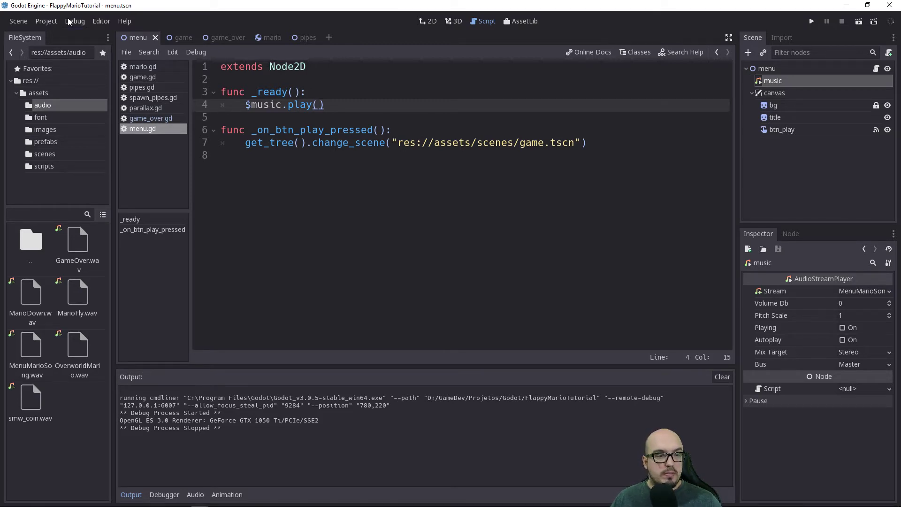
click(92, 22)
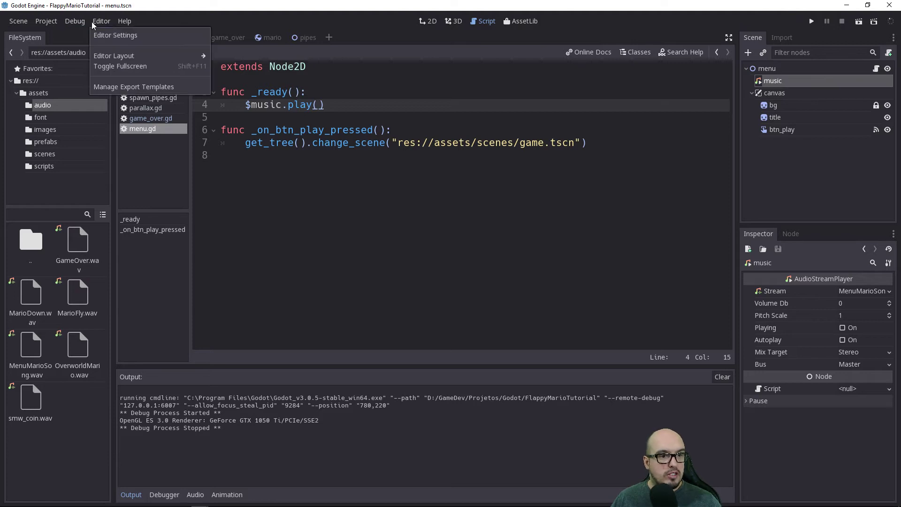
click(120, 36)
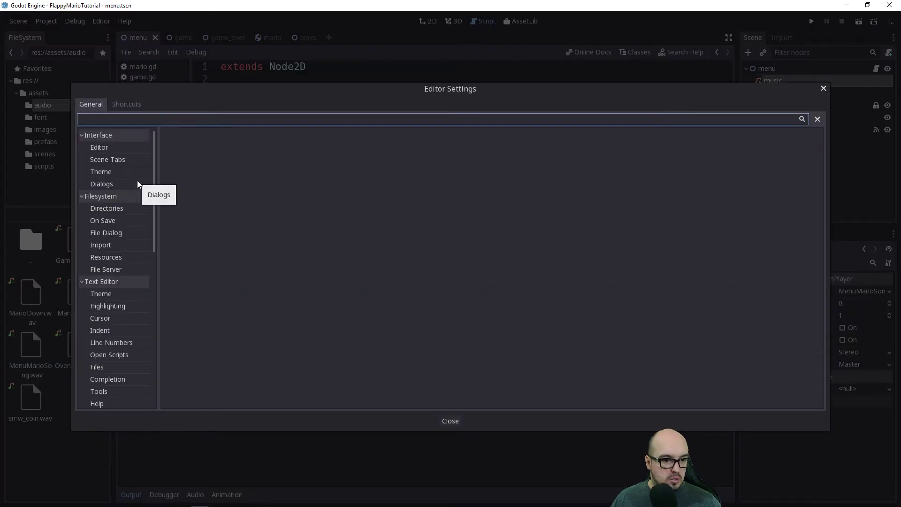
scroll(142, 249, down, 5)
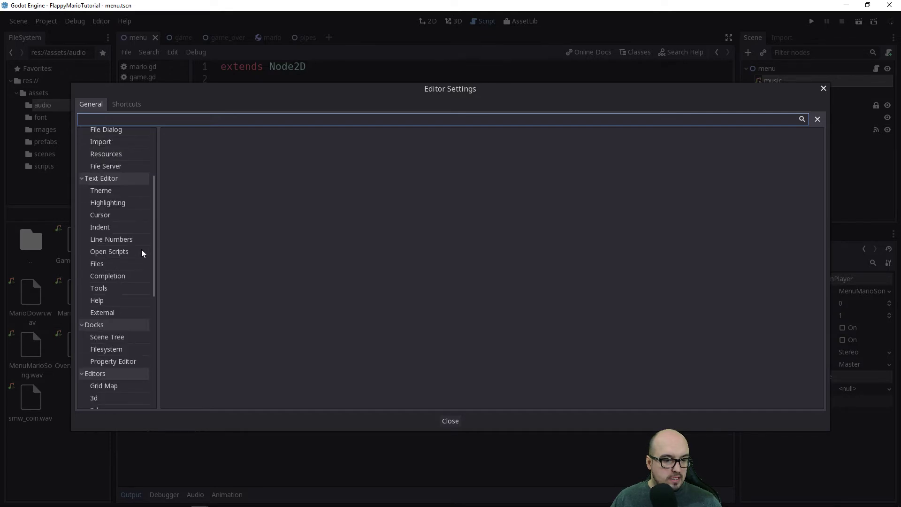
click(122, 270)
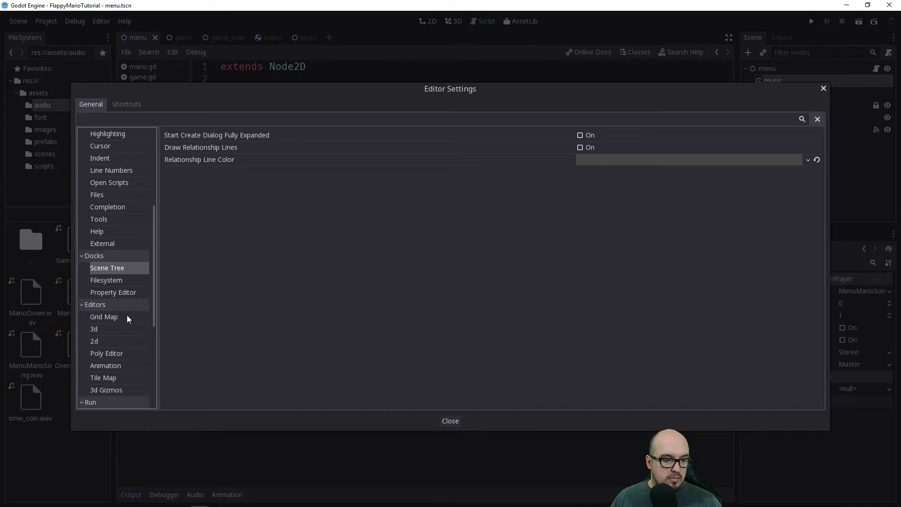
scroll(127, 316, down, 3)
scroll(125, 316, down, 2)
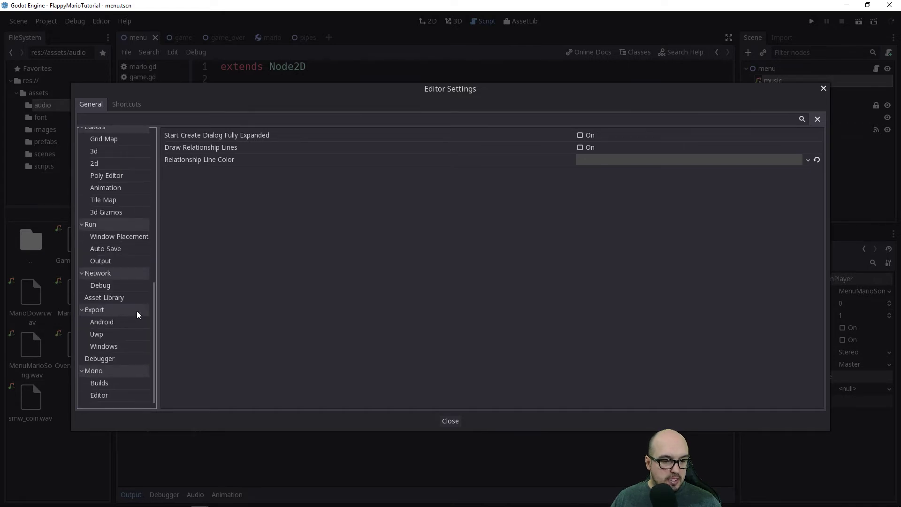
scroll(136, 310, up, 5)
scroll(136, 309, up, 5)
click(106, 146)
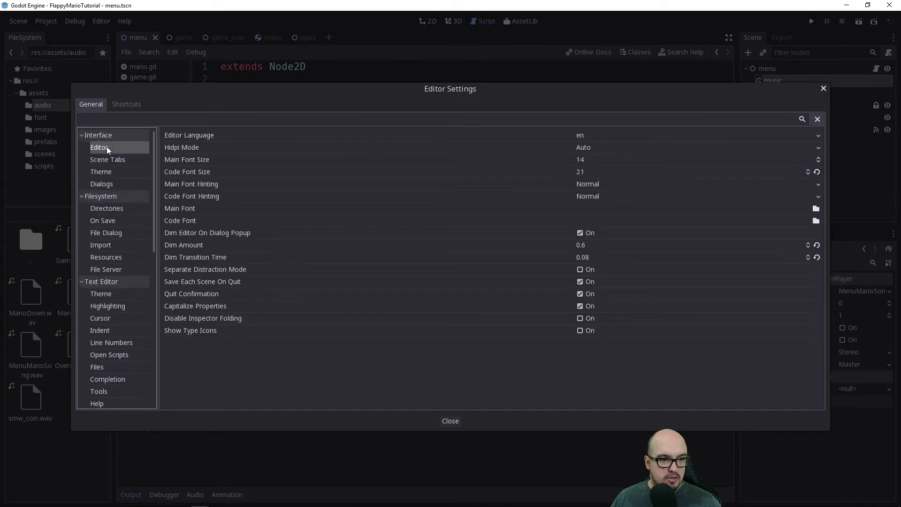
click(117, 159)
click(115, 171)
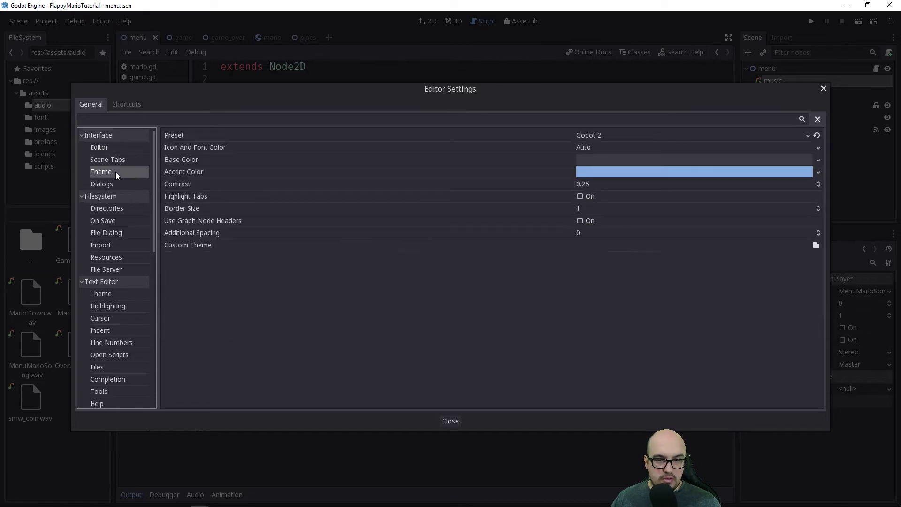
click(118, 209)
click(117, 183)
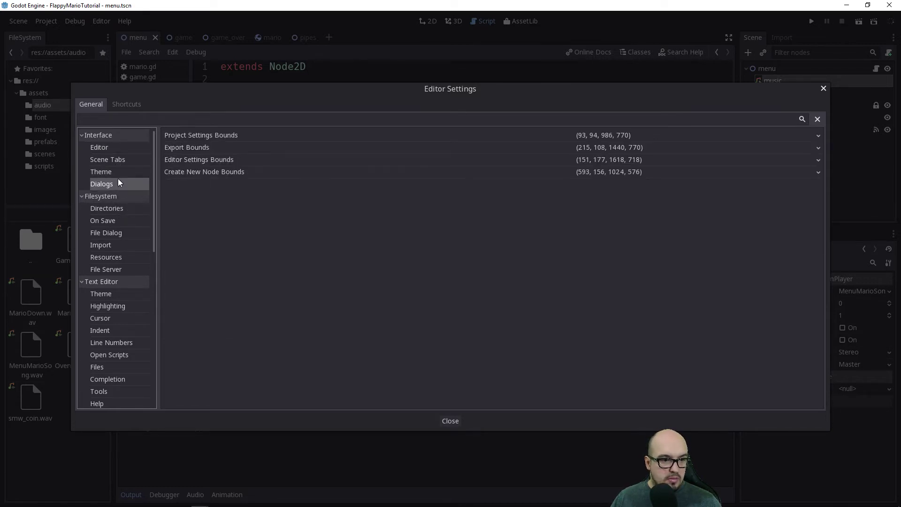
click(119, 209)
click(119, 224)
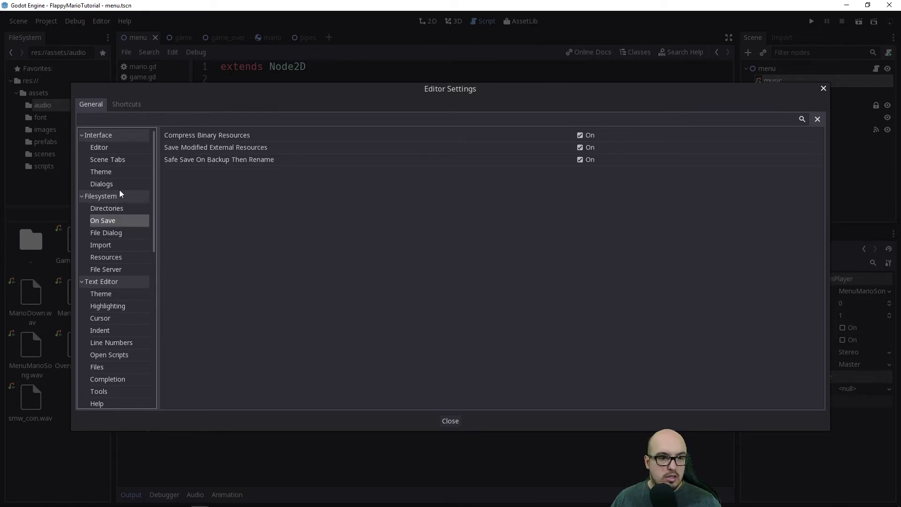
click(823, 89)
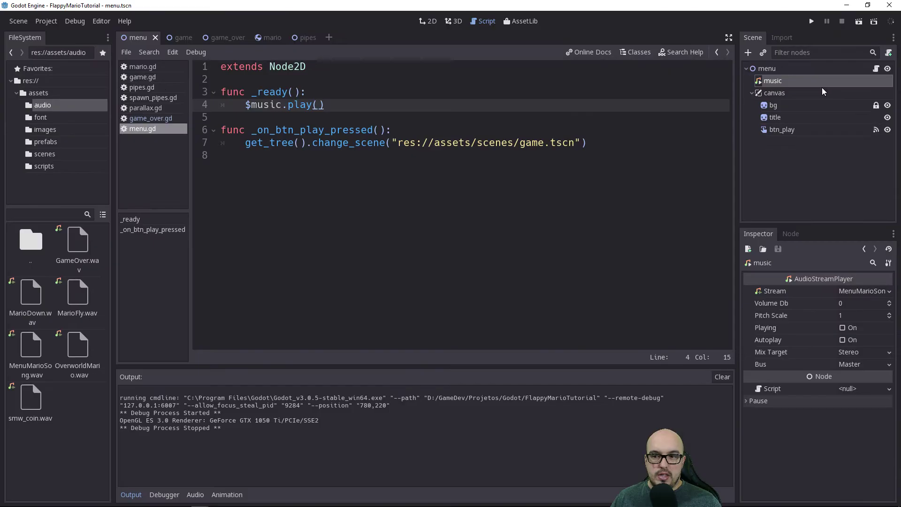
Step: Open Project Settings at Application > Run
click(47, 21)
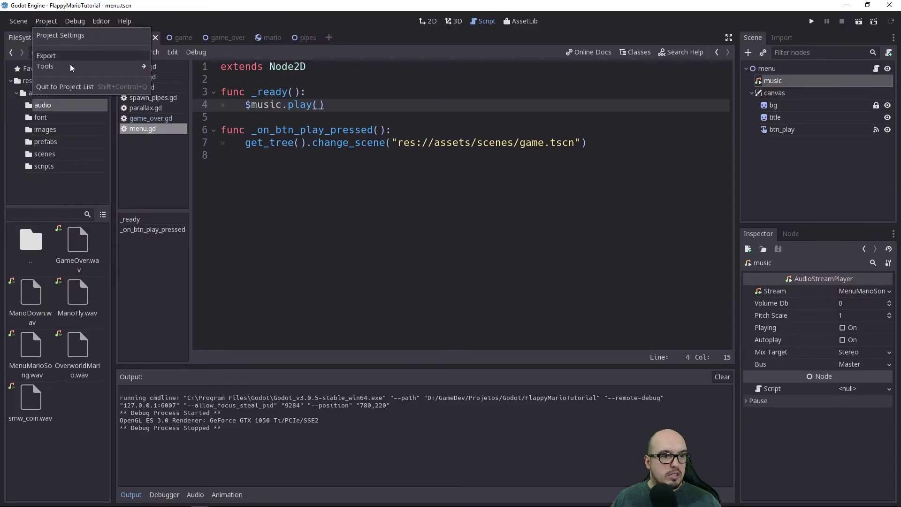
click(69, 35)
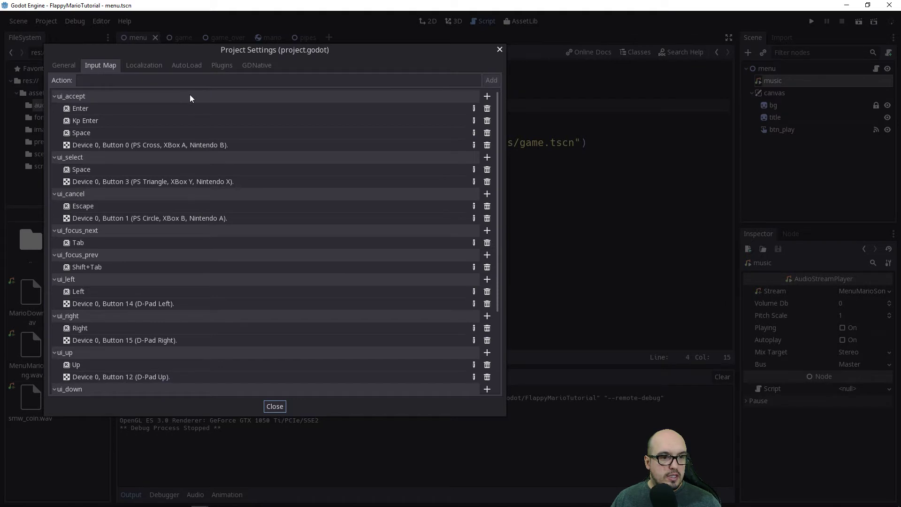
click(61, 64)
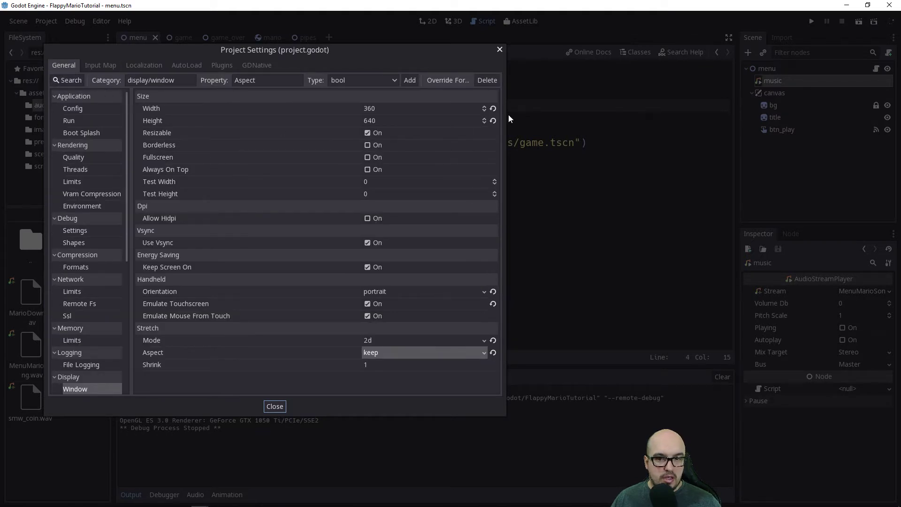
drag(509, 119, 747, 116)
click(75, 105)
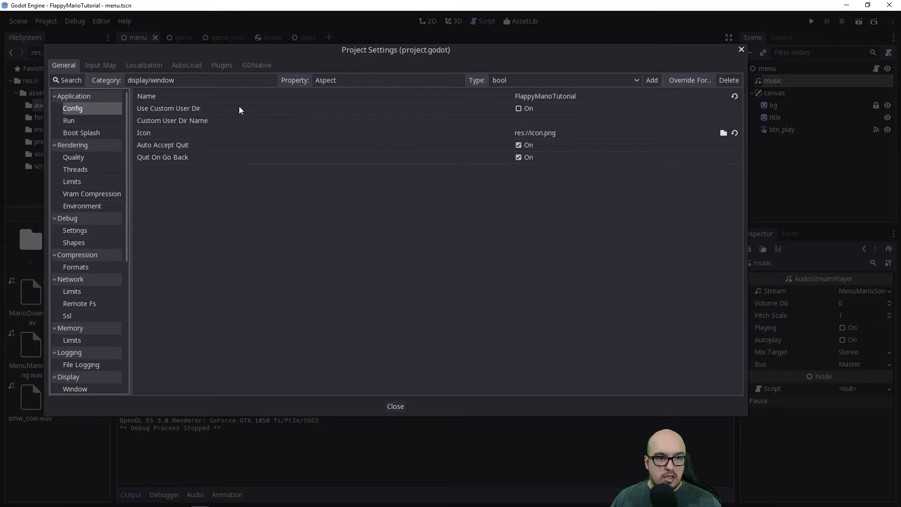
click(86, 121)
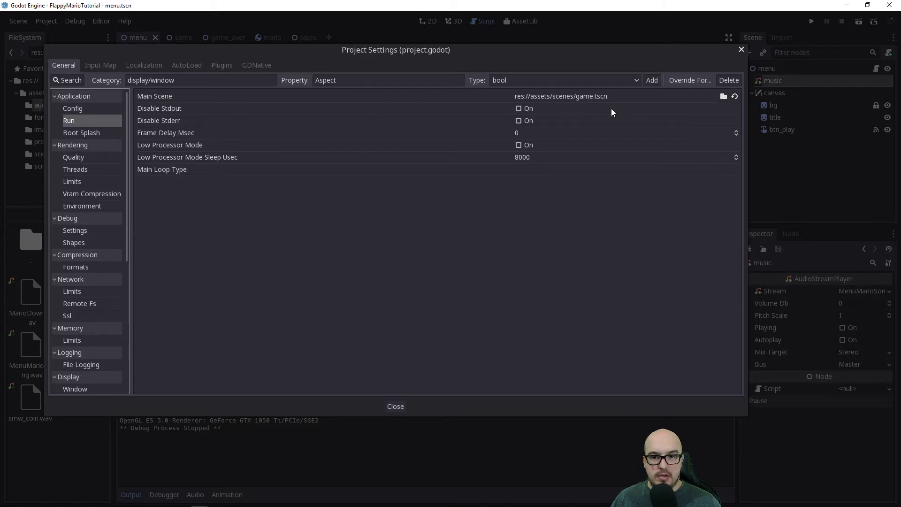
Step: Set Main Scene to res://assets/scenes/menu.tscn and close Project Settings
click(723, 96)
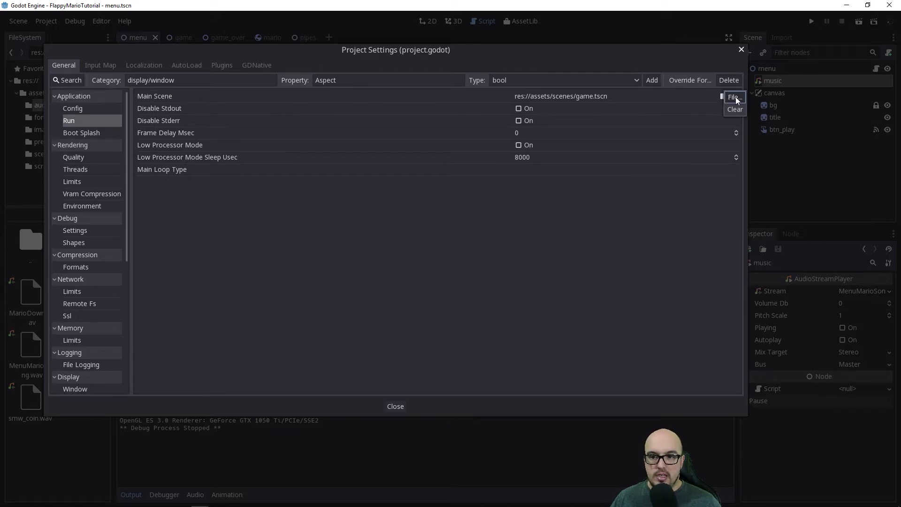
click(736, 97)
double_click(260, 126)
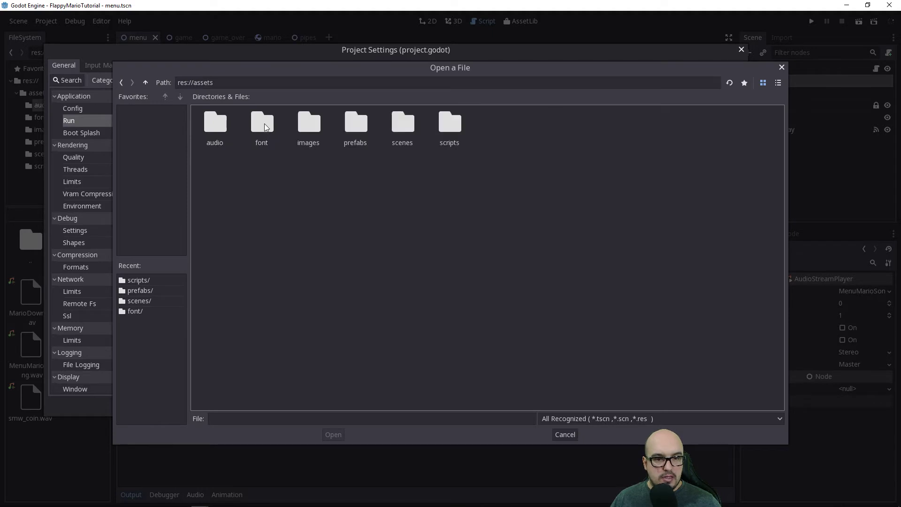
double_click(402, 123)
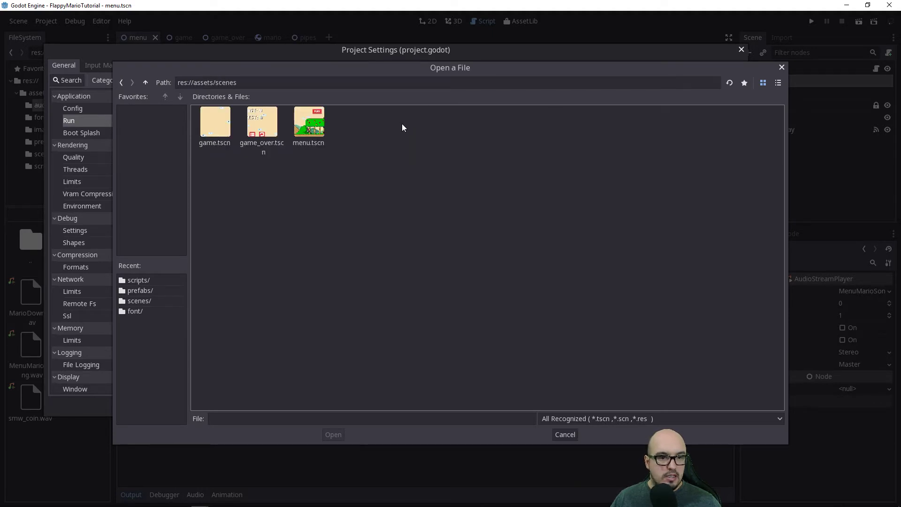
click(308, 123)
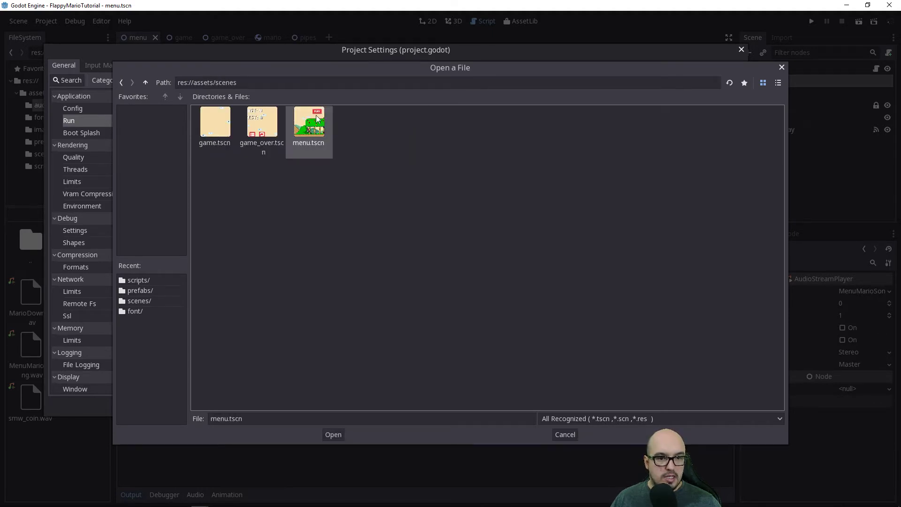
click(333, 434)
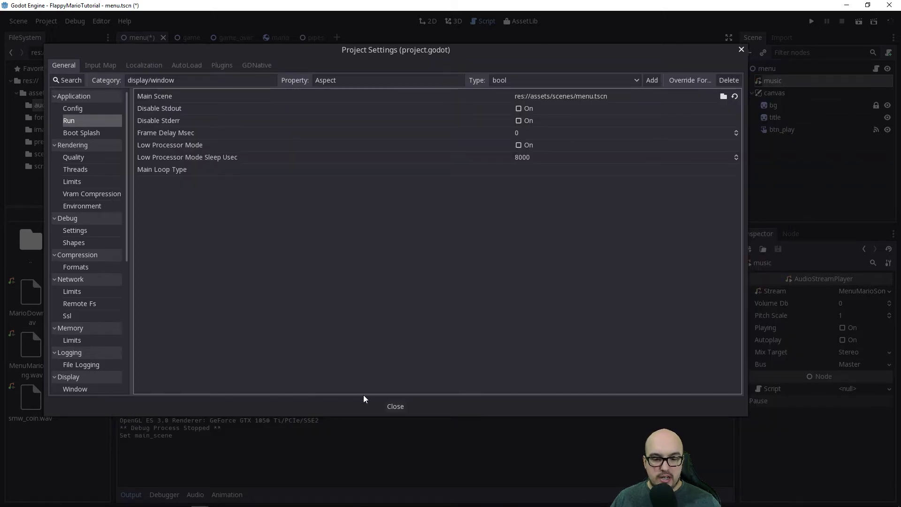
click(392, 407)
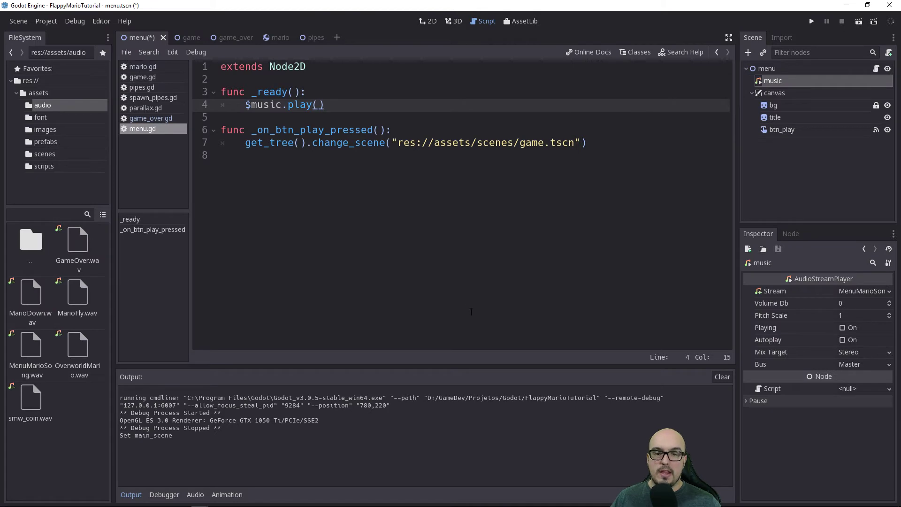
Step: Save the menu scene, run the project, and press PLAY on the title menu
key(ctrl+s)
key(F5)
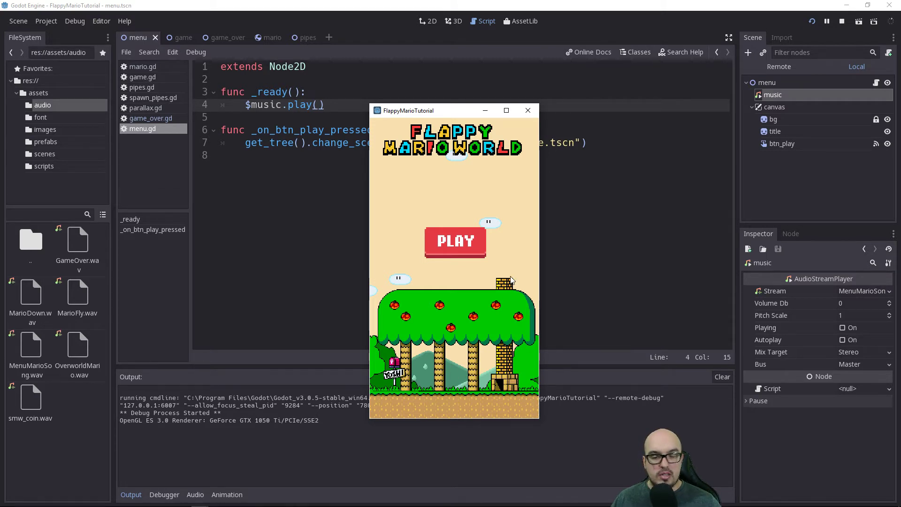
click(462, 243)
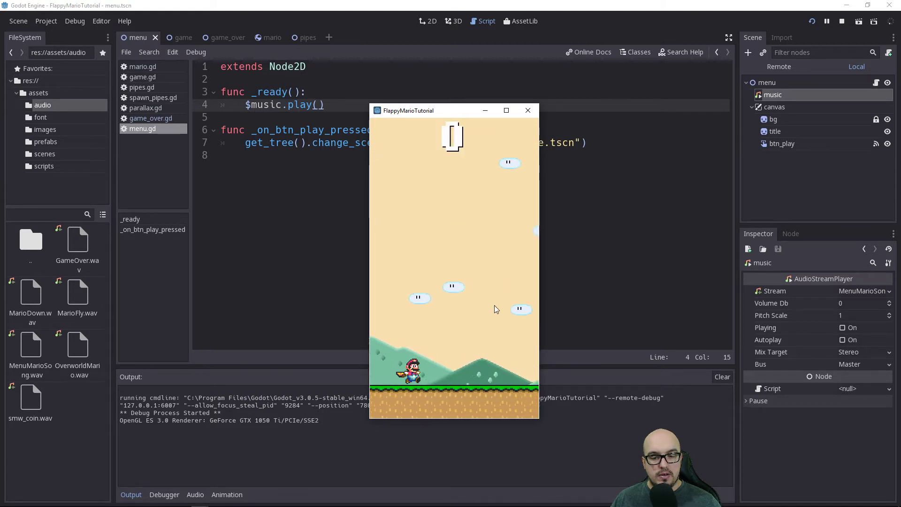
Step: Flap Mario through the pipes until Game Over, then return to the title menu
click(506, 346)
click(506, 346)
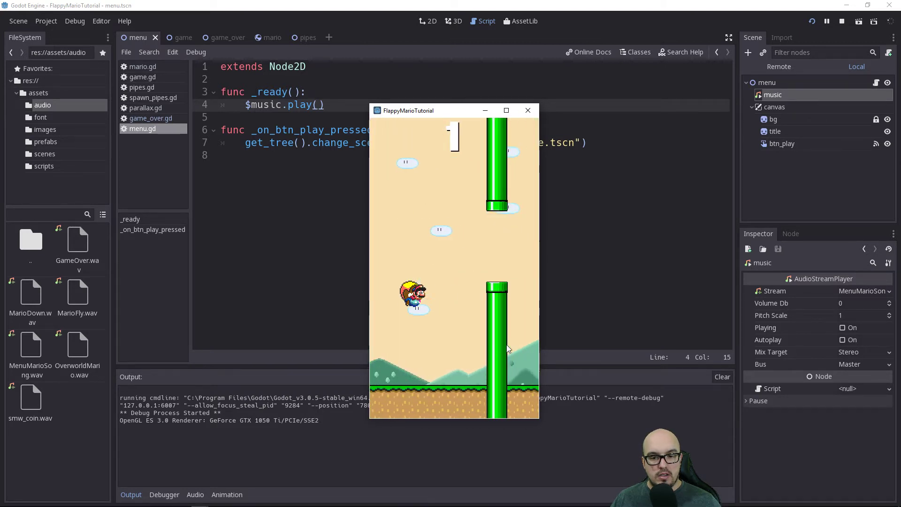
click(507, 348)
click(506, 349)
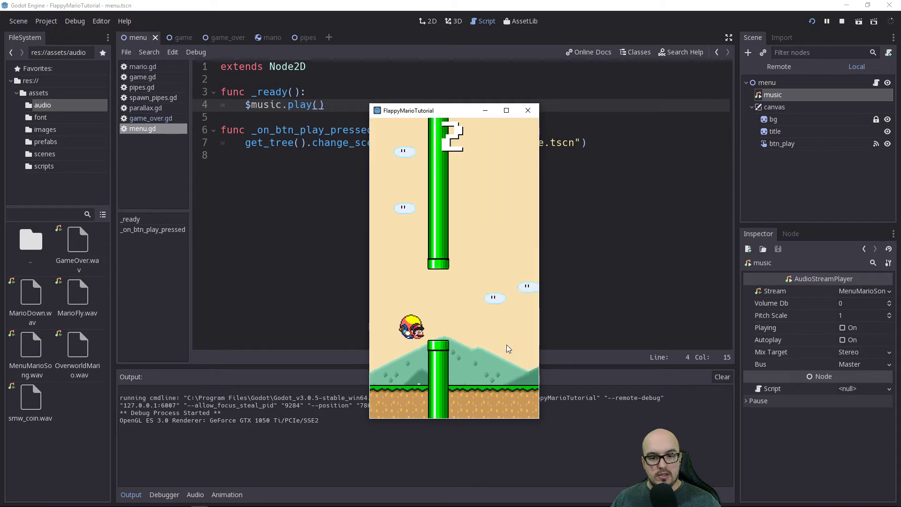
click(506, 345)
click(506, 346)
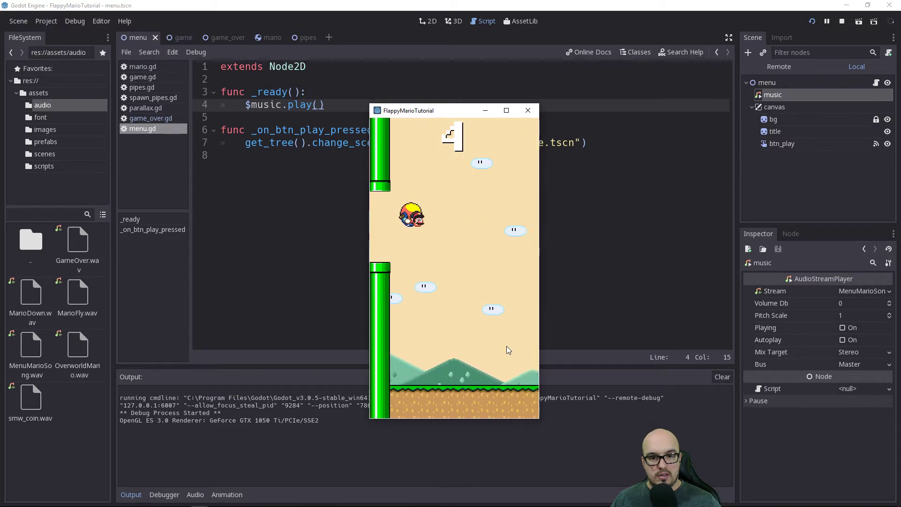
click(505, 345)
click(505, 345)
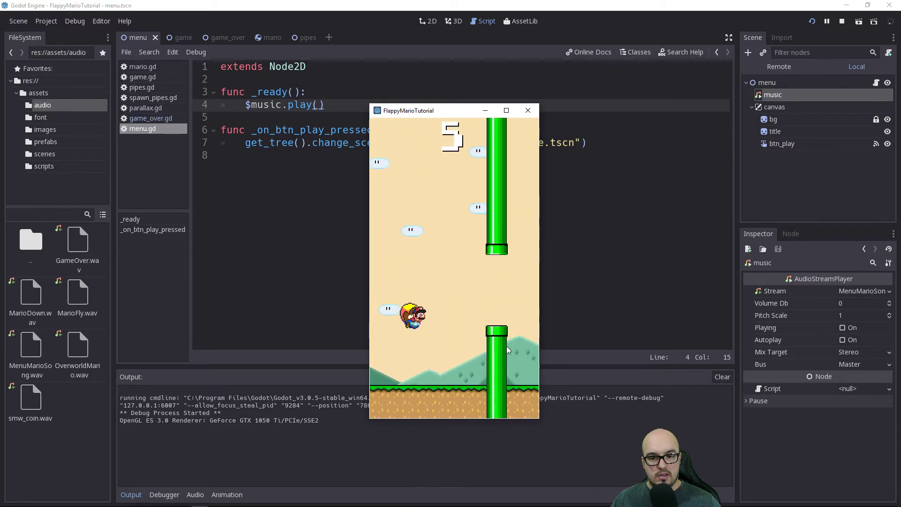
click(506, 345)
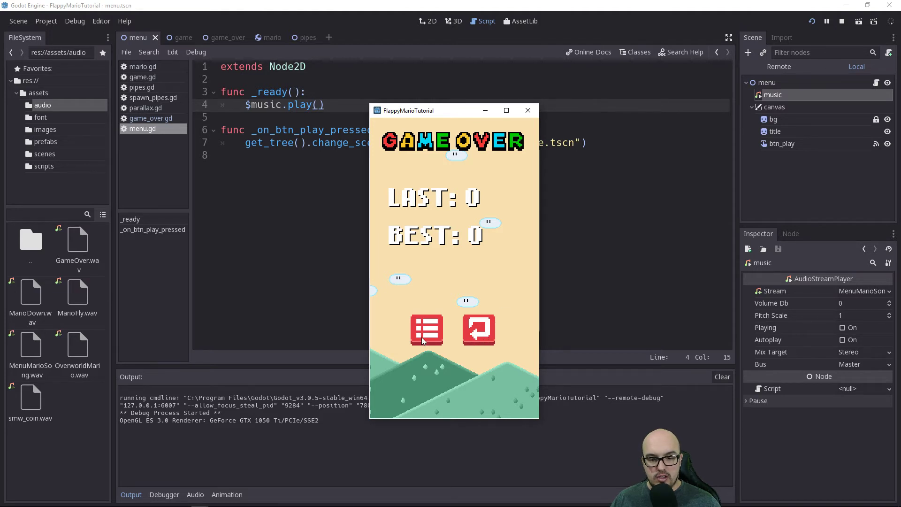
click(436, 328)
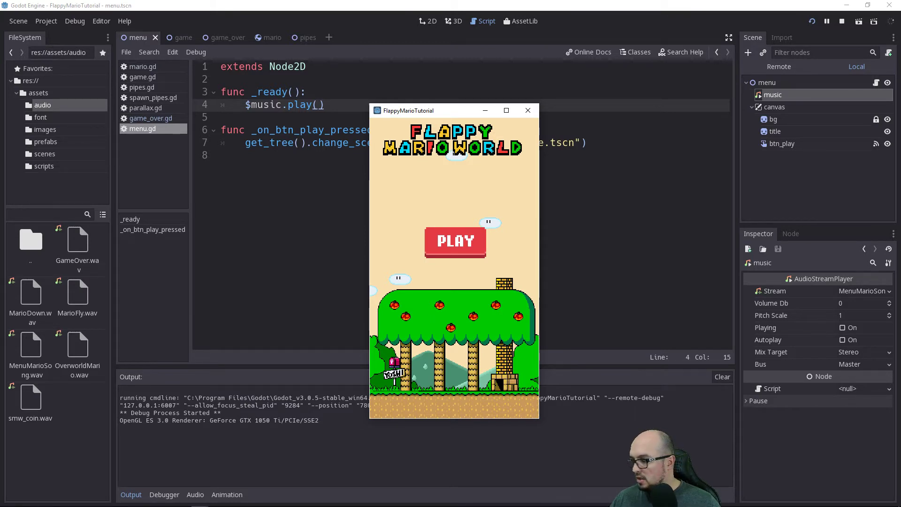
click(528, 110)
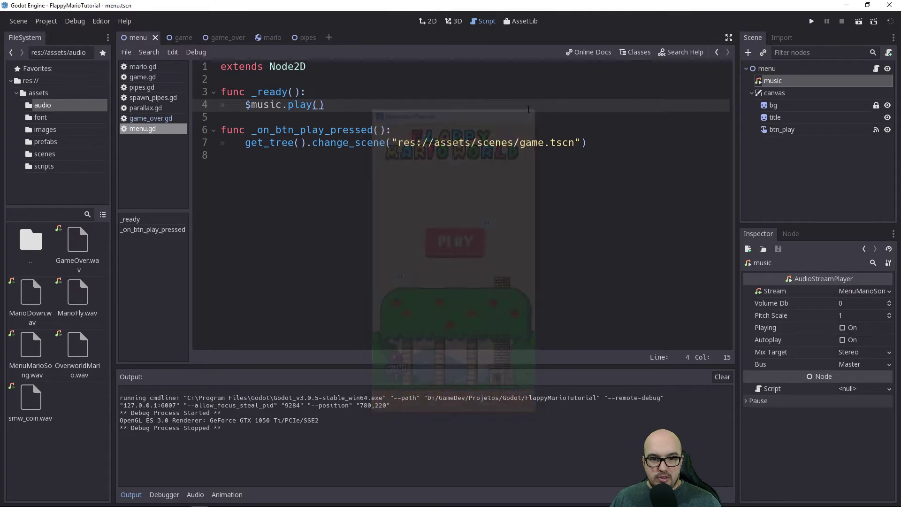
key(ctrl+s)
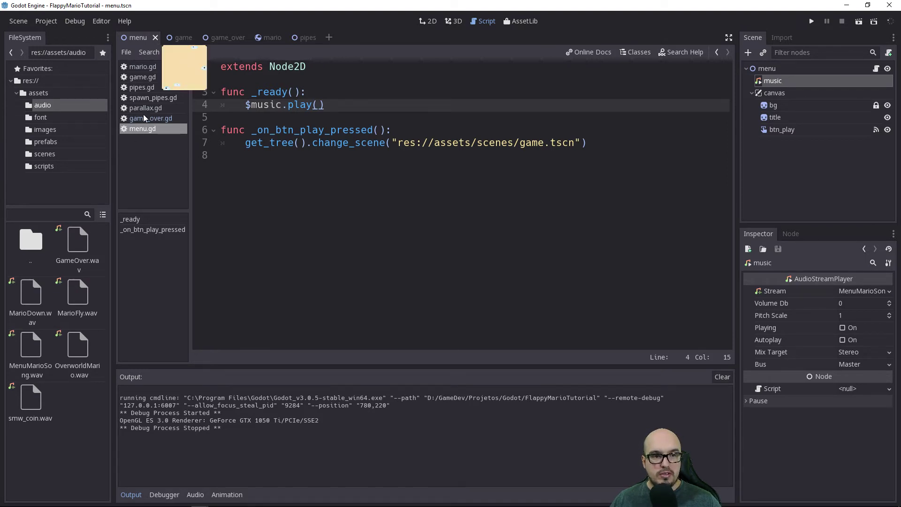
click(322, 219)
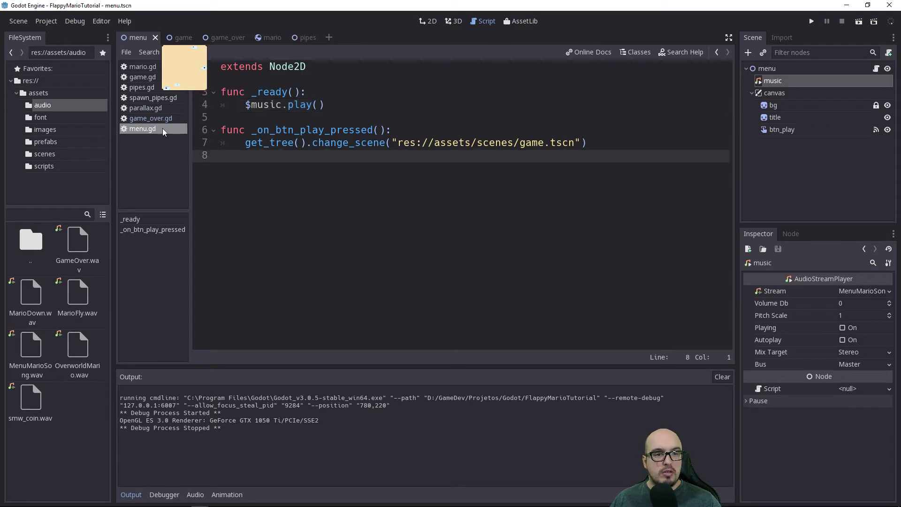
click(175, 39)
click(131, 37)
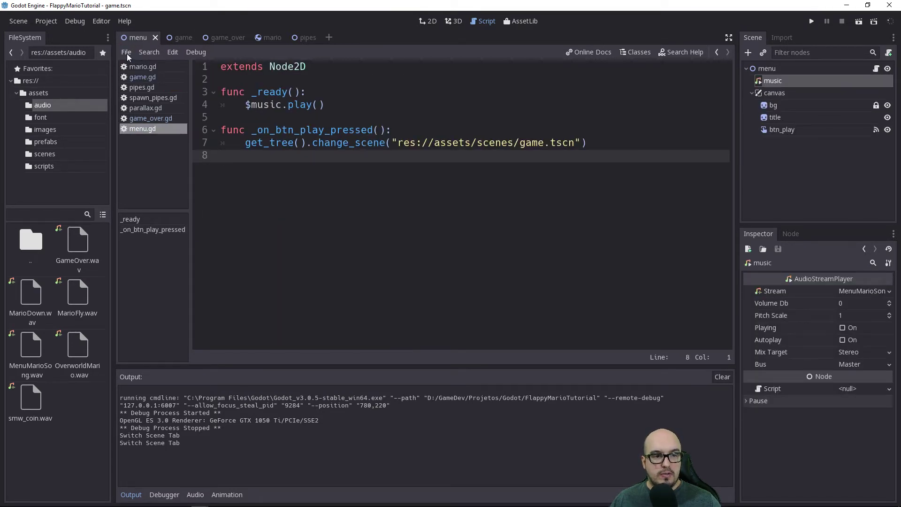
Step: Create save_data.gd extending Node in res://assets/scripts and add a blank line after extends Node
click(127, 53)
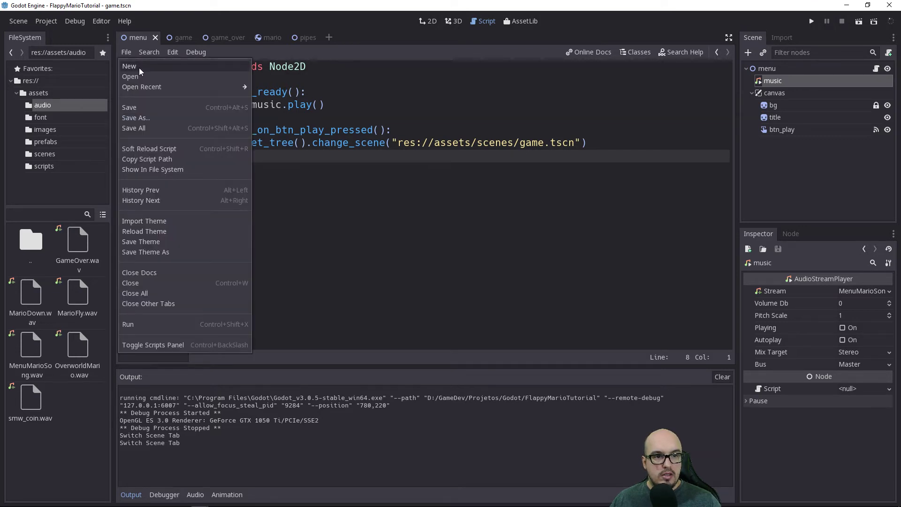
click(139, 68)
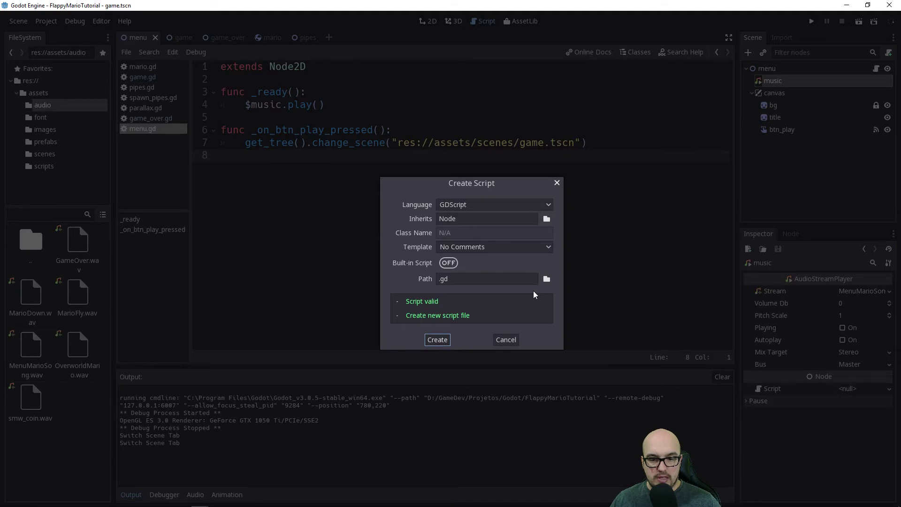
click(546, 280)
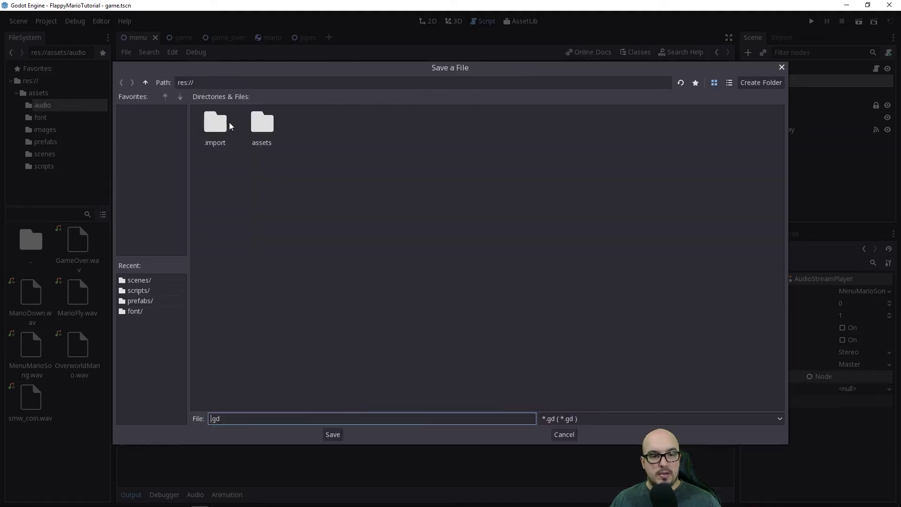
double_click(260, 126)
double_click(445, 126)
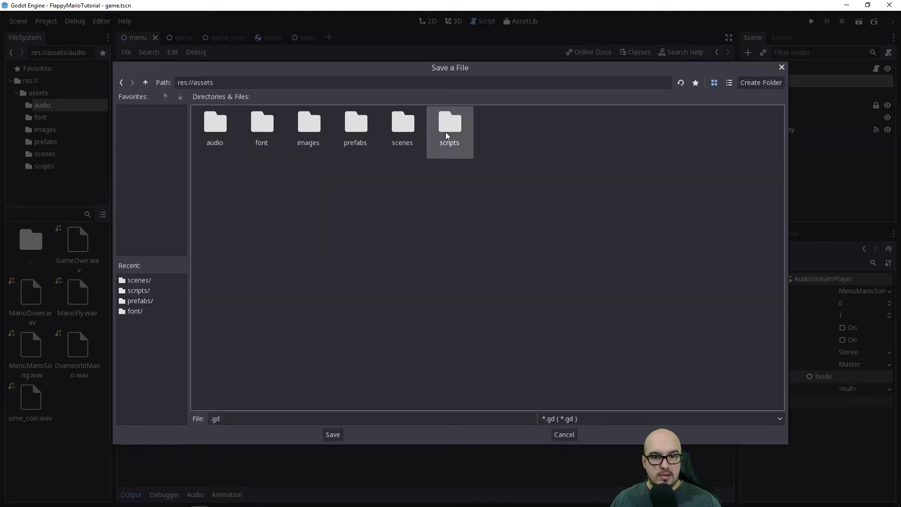
click(253, 419)
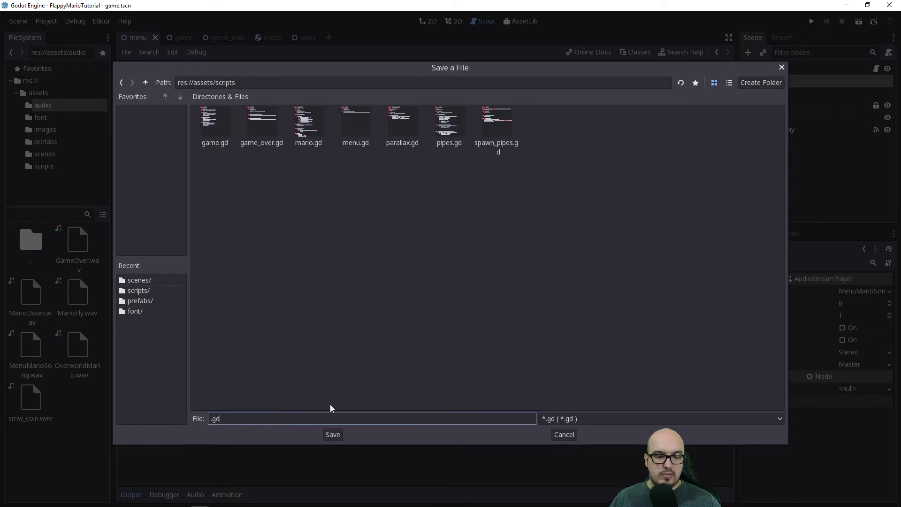
key(Home)
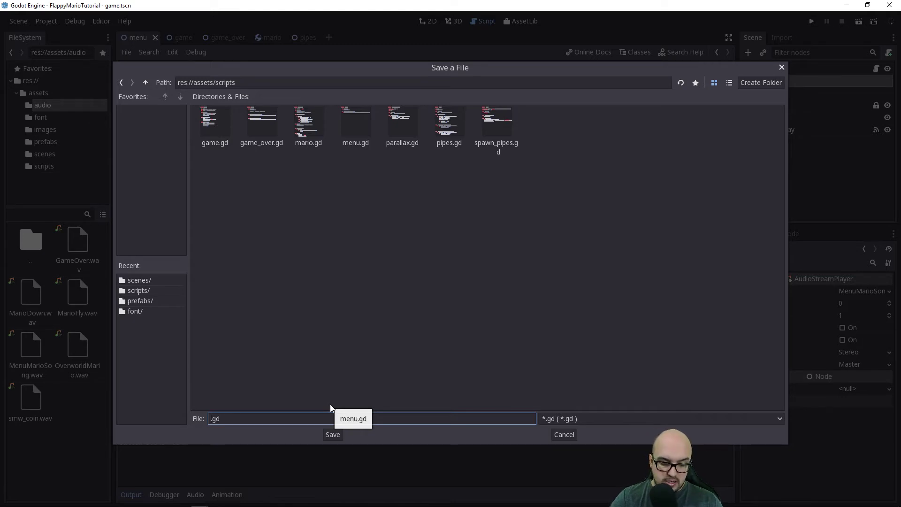
text(save)
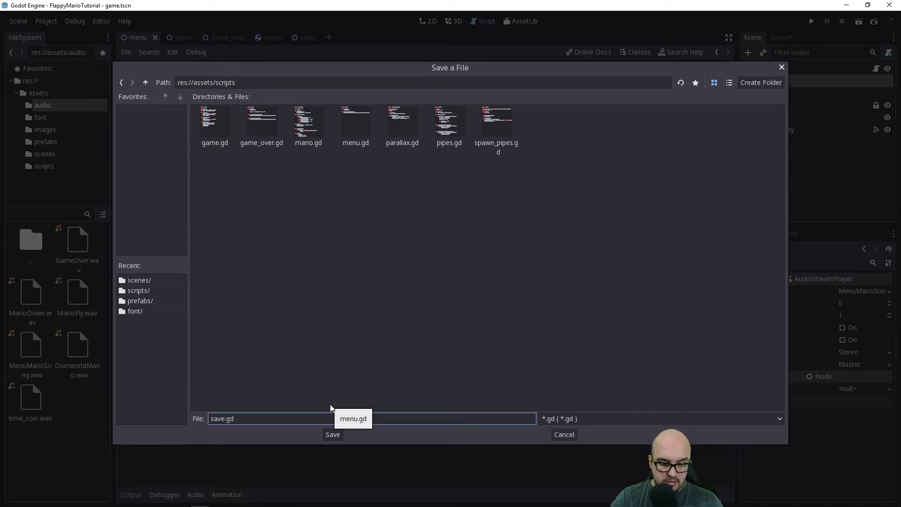
text(_data)
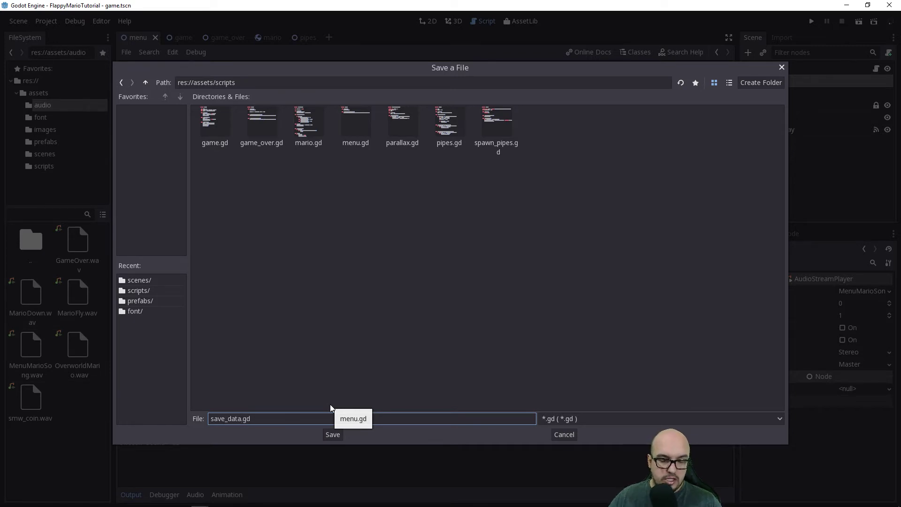
click(338, 435)
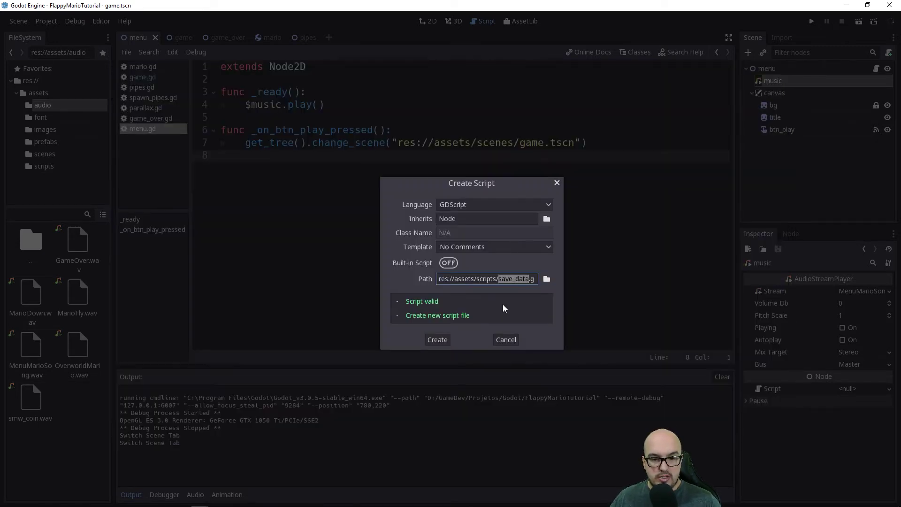
click(436, 345)
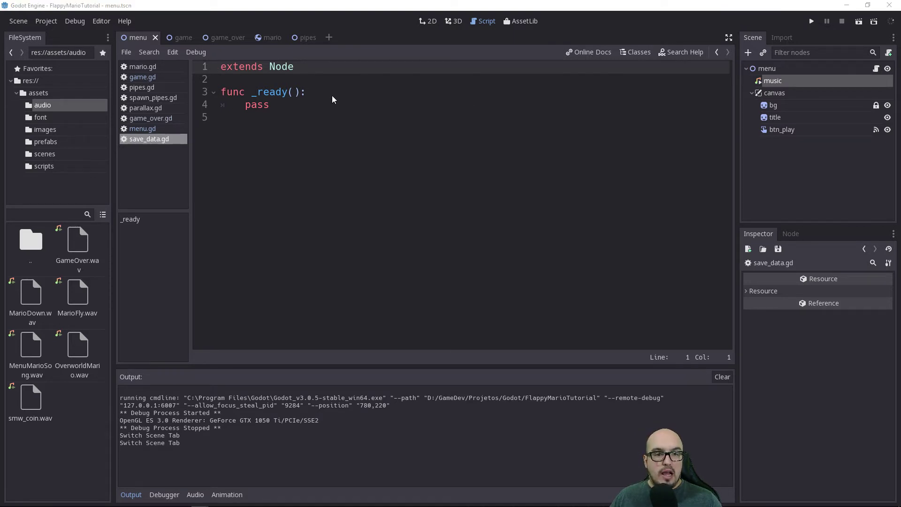
click(329, 71)
key(Return)
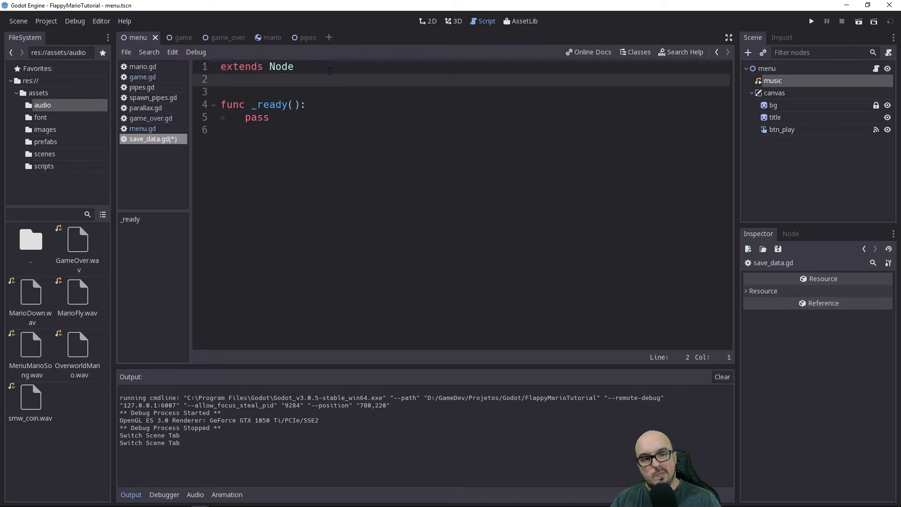
Step: Declare const FILE_PATH = "user://game.data" on its own line above func _ready
key(Return)
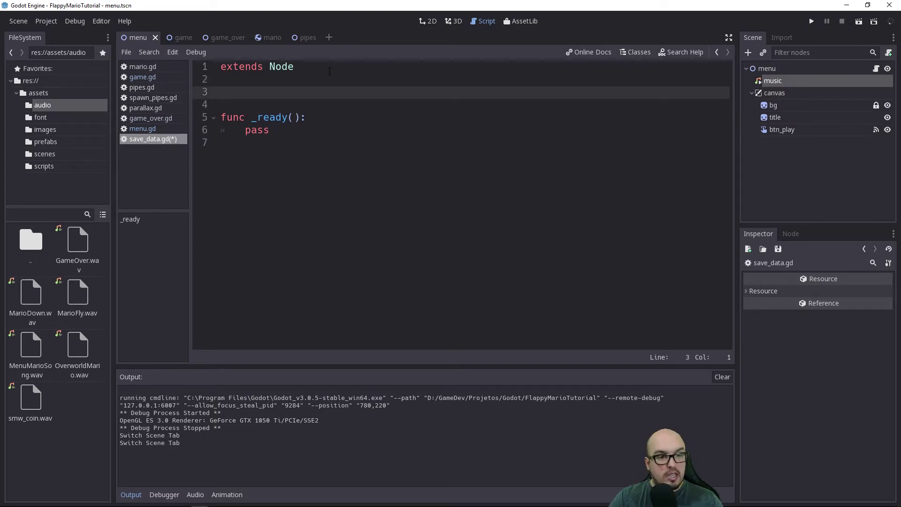
text(ca)
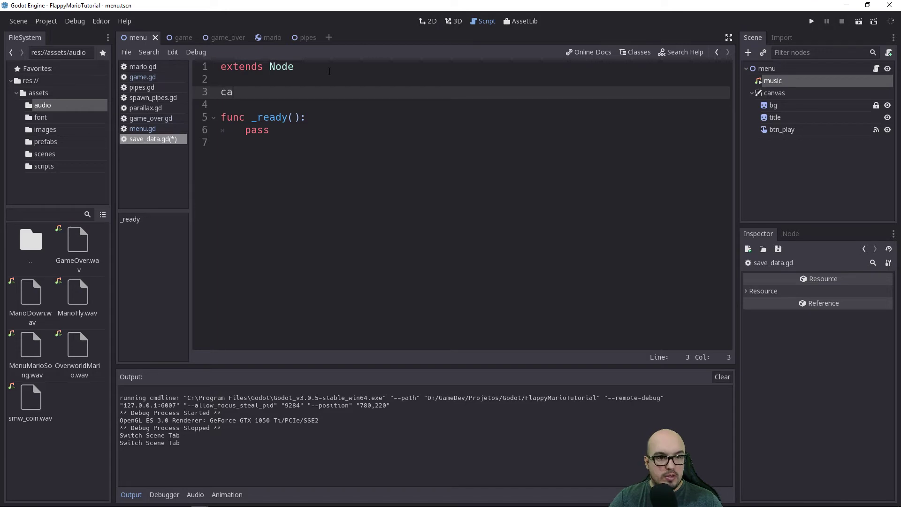
key(BackSpace)
text(onst)
key(BackSpace)
key(BackSpace)
key(BackSpace)
text(s)
key(BackSpace)
text(nst )
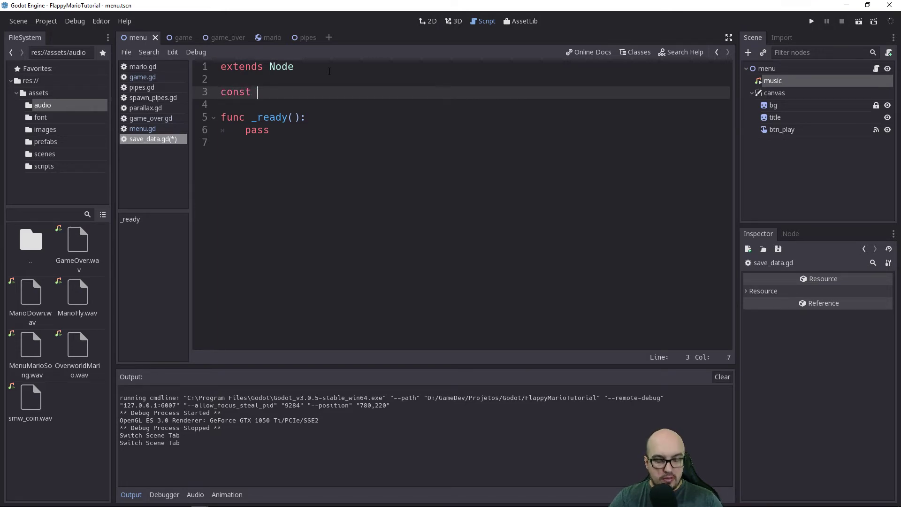
text(FILEP)
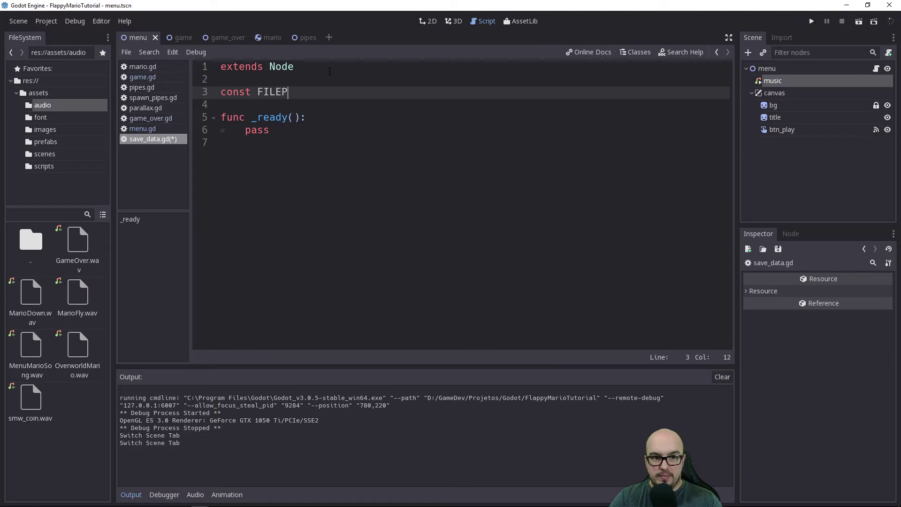
key(BackSpace)
text(_)
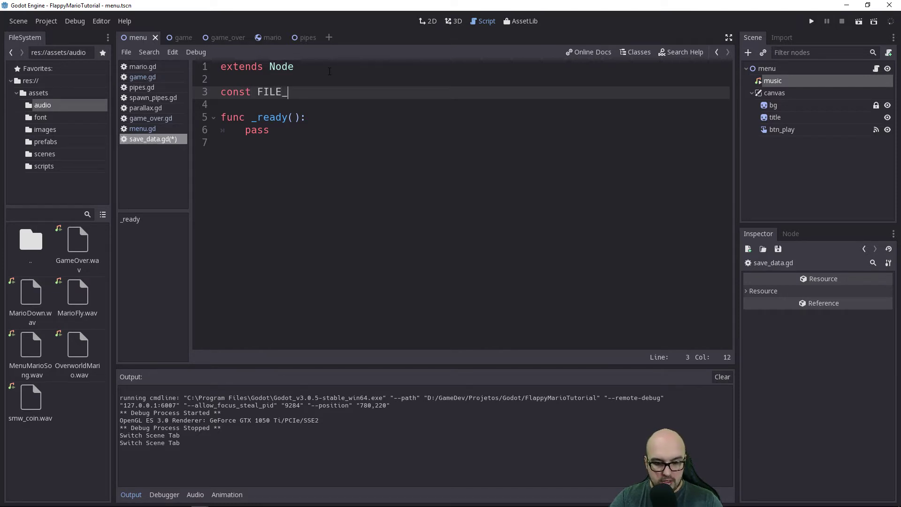
text(PATH)
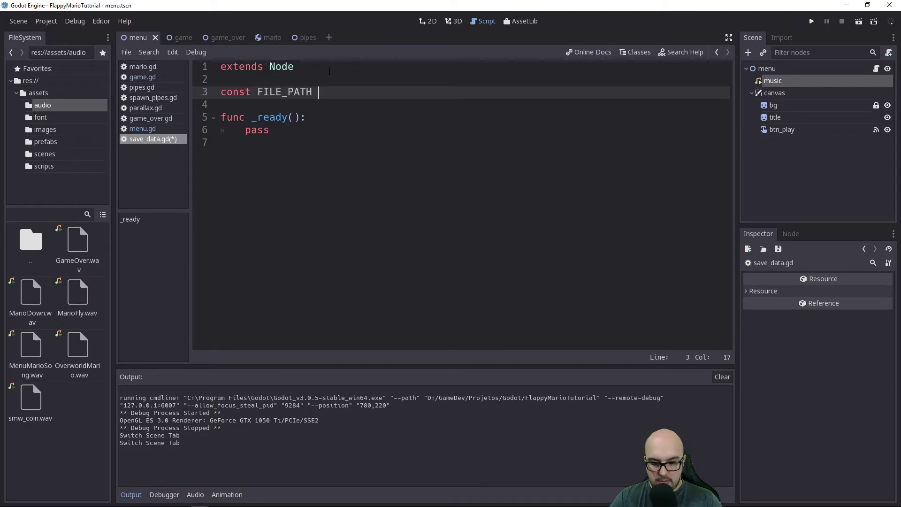
text(= "")
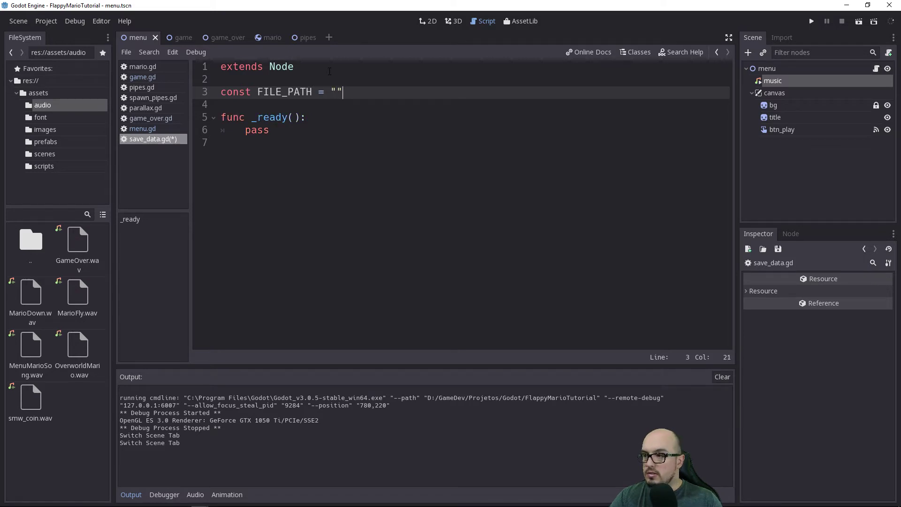
text(user)
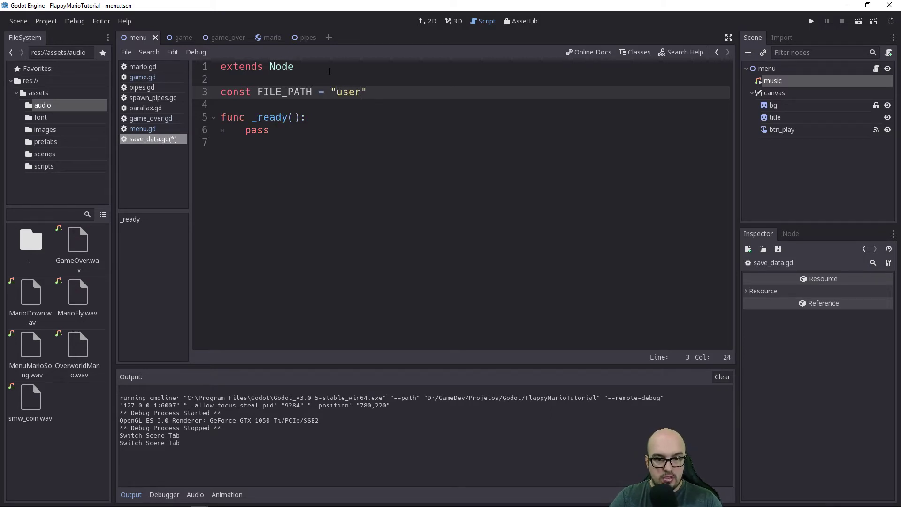
text(://)
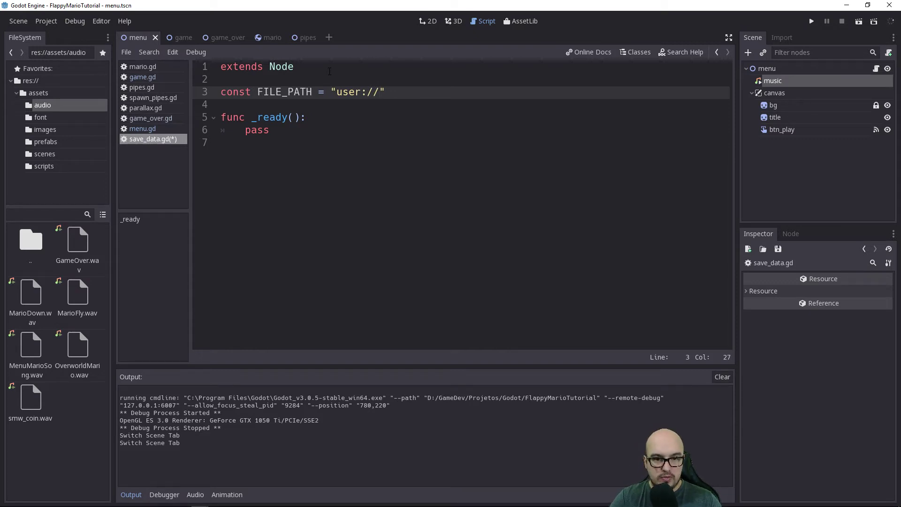
text(game)
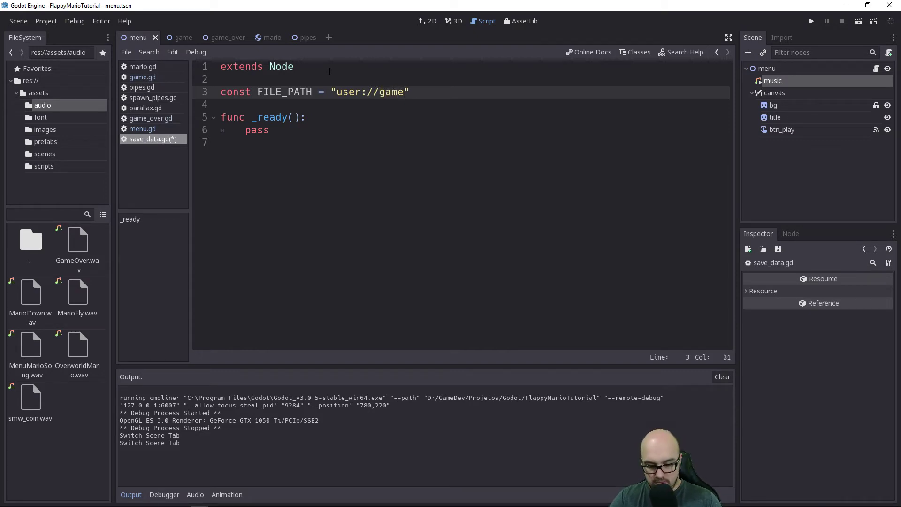
text(.data)
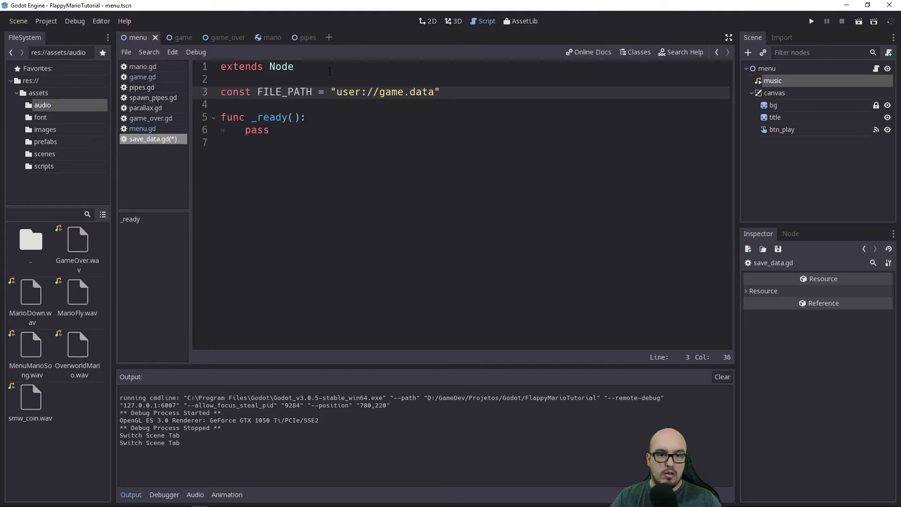
Step: Add two empty lines below _ready's pass for new functions
key(Down)
key(Down)
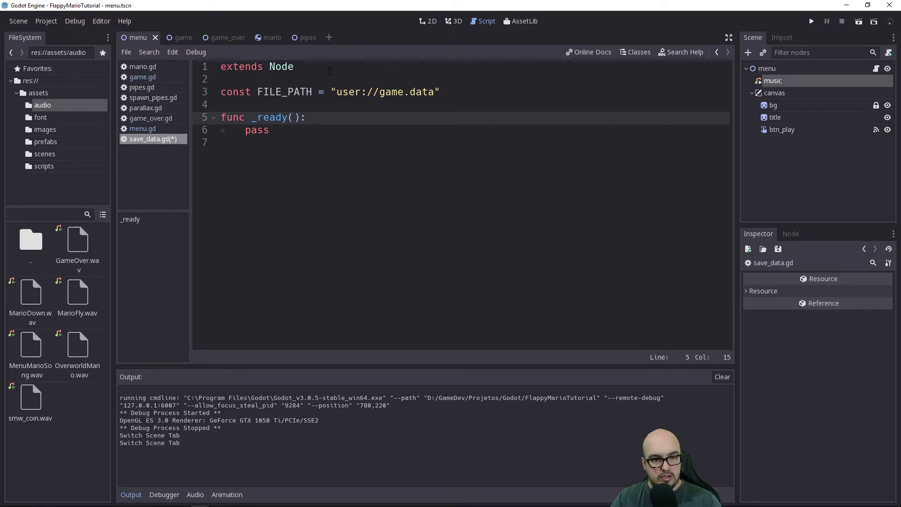
key(Down)
key(Return)
key(Return)
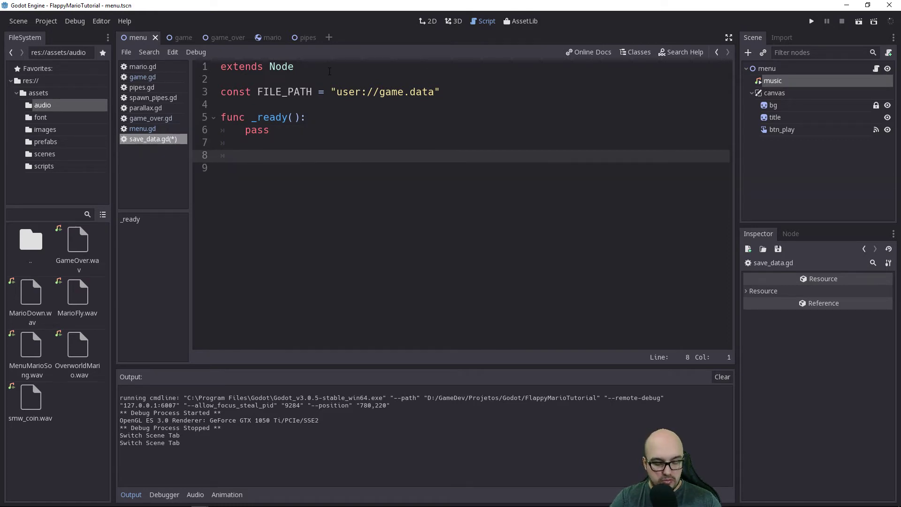
Step: Write a save() function stub containing pass, then start a load() header
text(func )
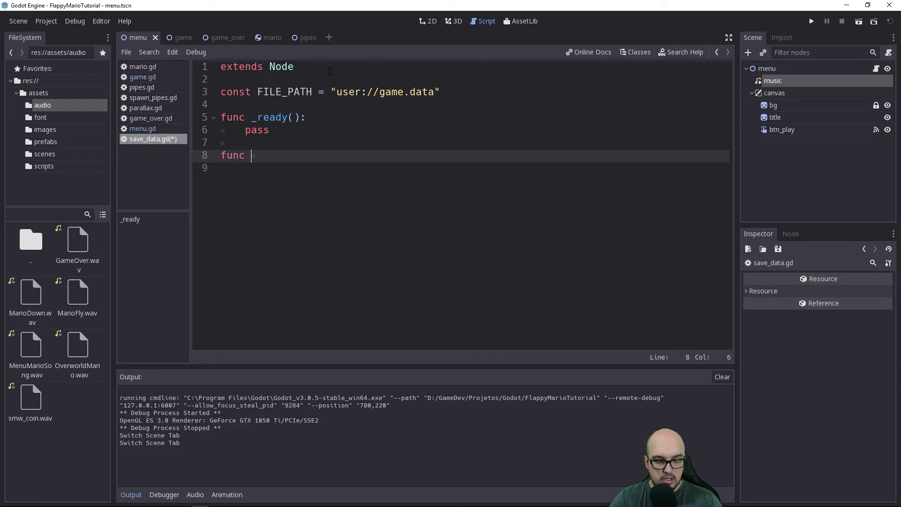
text(save)
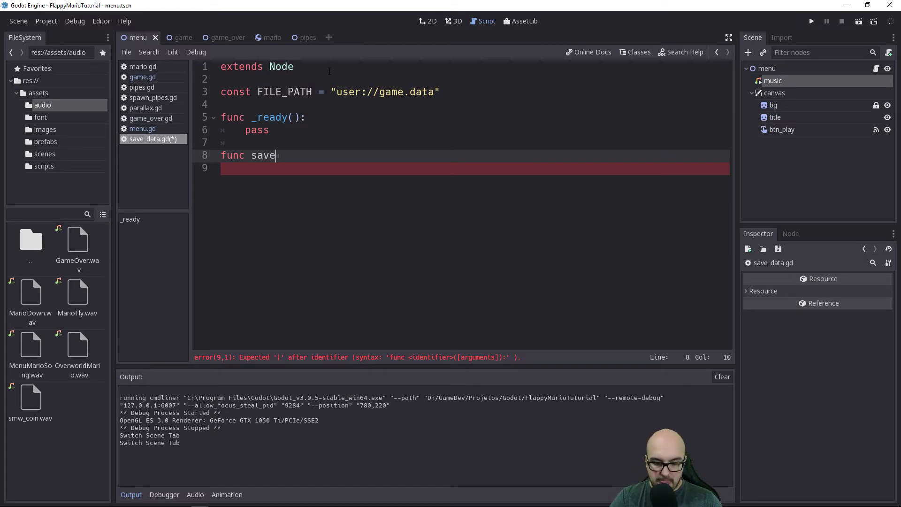
text(())
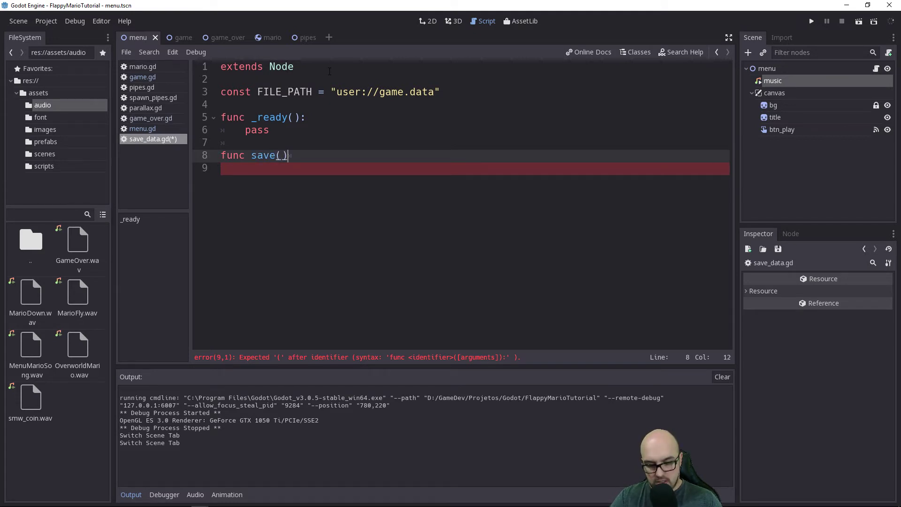
text(:)
key(Return)
text(pass)
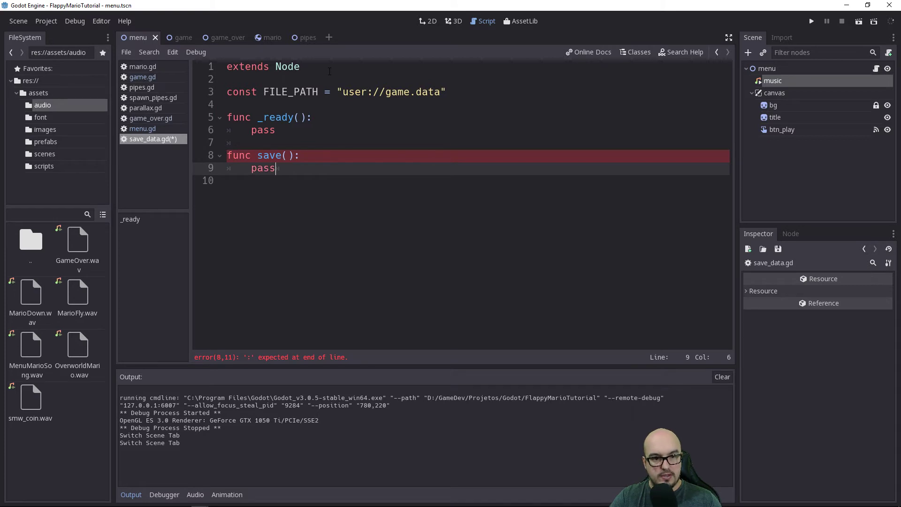
key(Return)
key(Return)
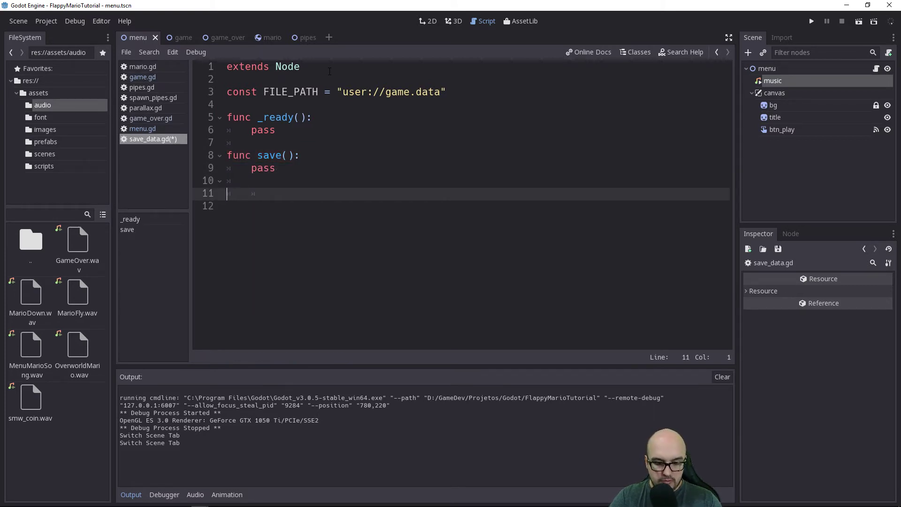
text(func)
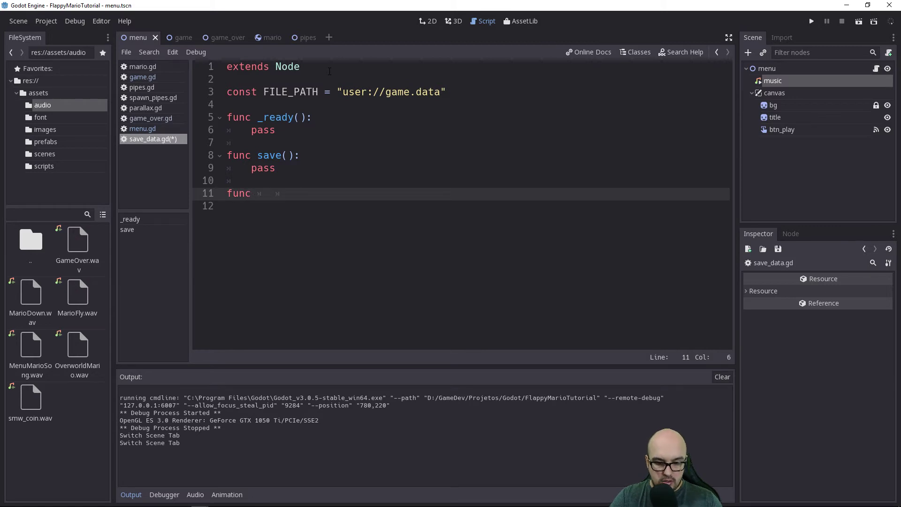
text( load())
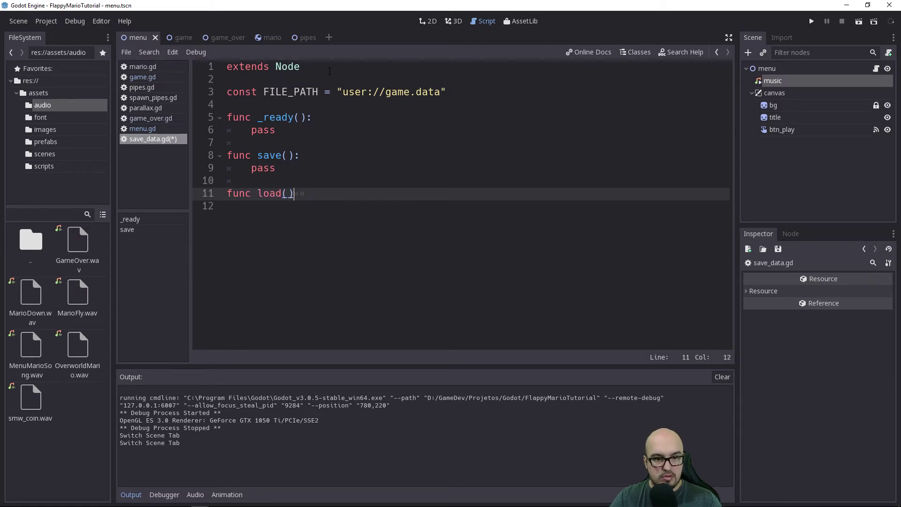
Step: Rename the stubs to save_score and load_score, giving load_score a pass body
key(Up)
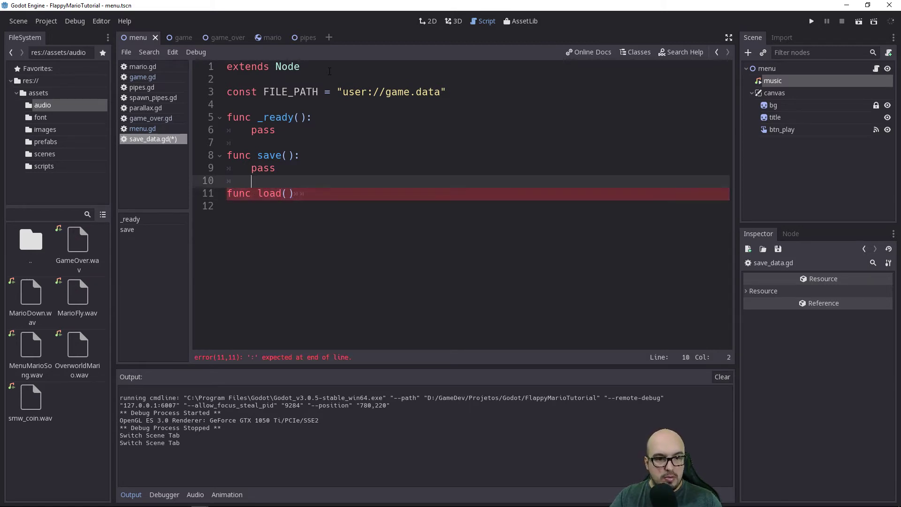
key(Up)
key(Up)
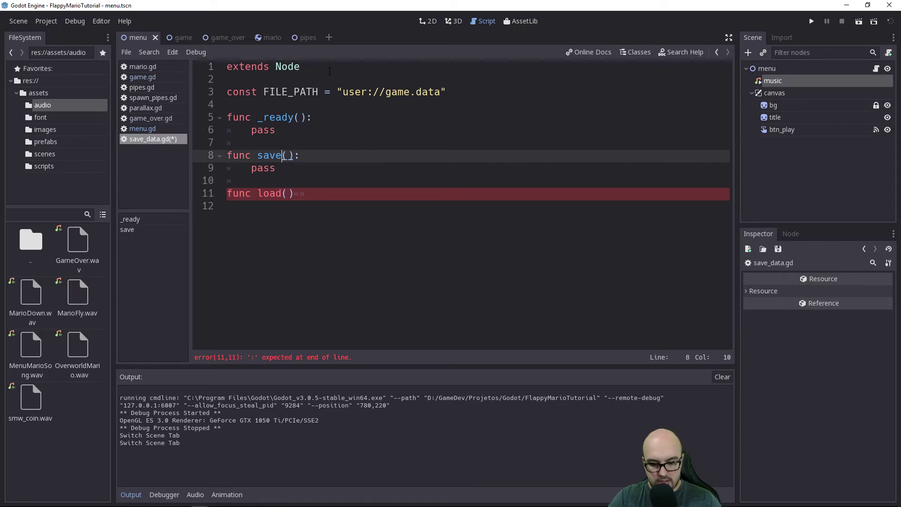
text(_scor)
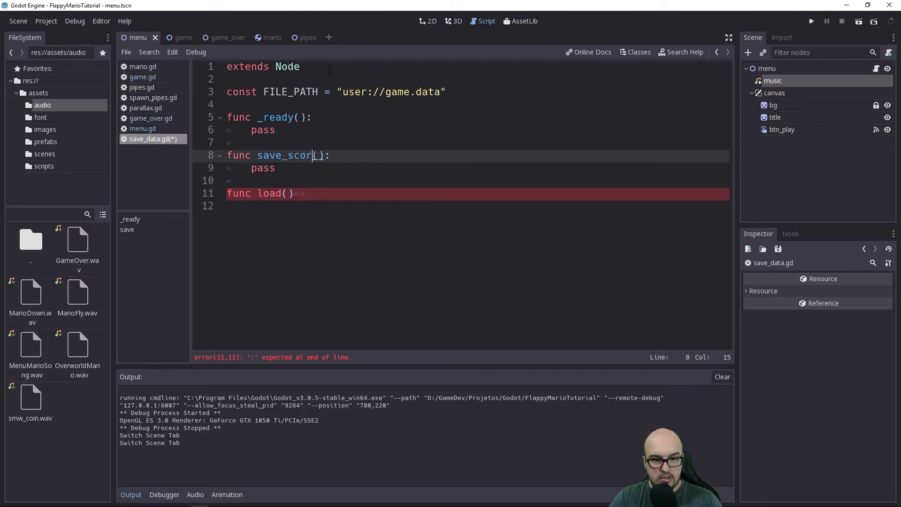
text(e)
key(Down)
key(Down)
key(Down)
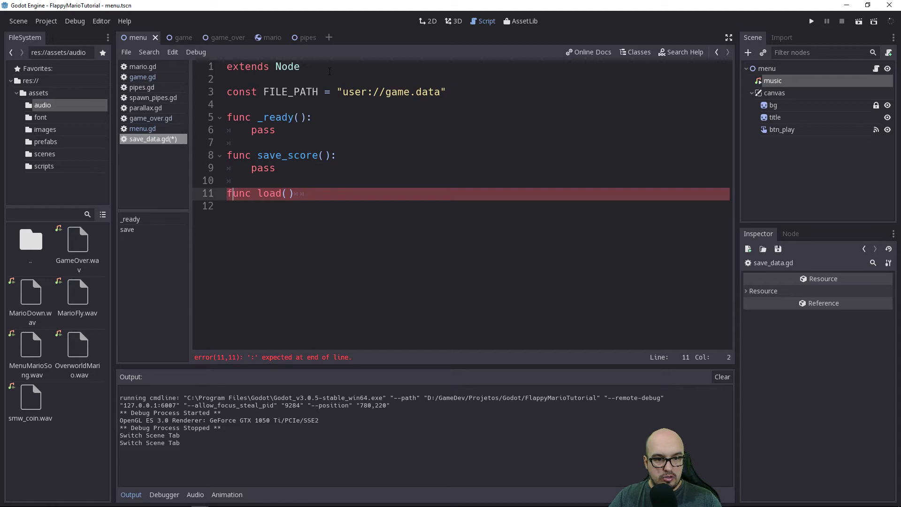
key(End)
text(_sc)
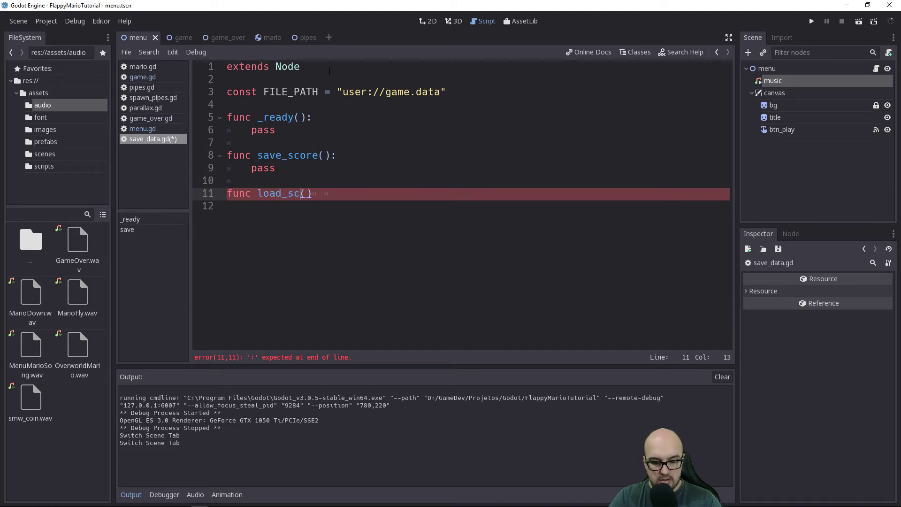
text(ore)
key(End)
text(:)
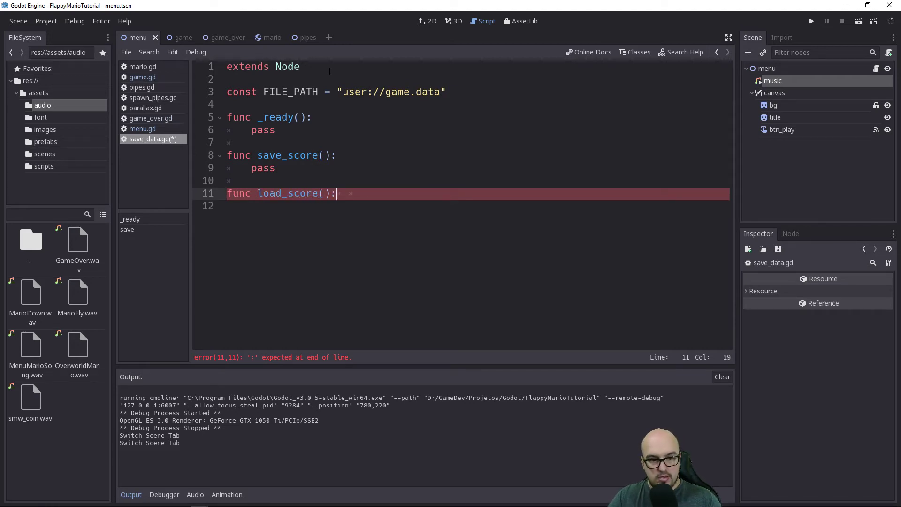
key(Return)
text(pass)
key(Return)
key(Return)
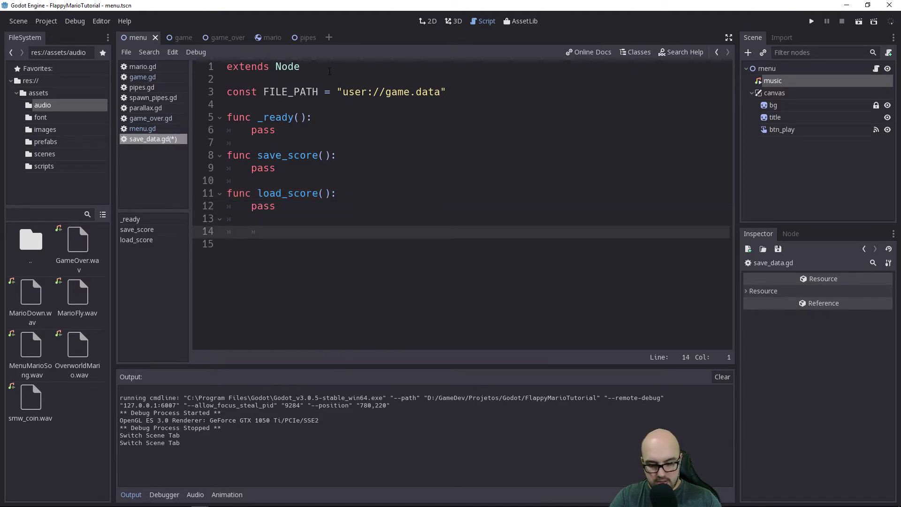
Step: Add a set_score() function stub containing pass
text(fun)
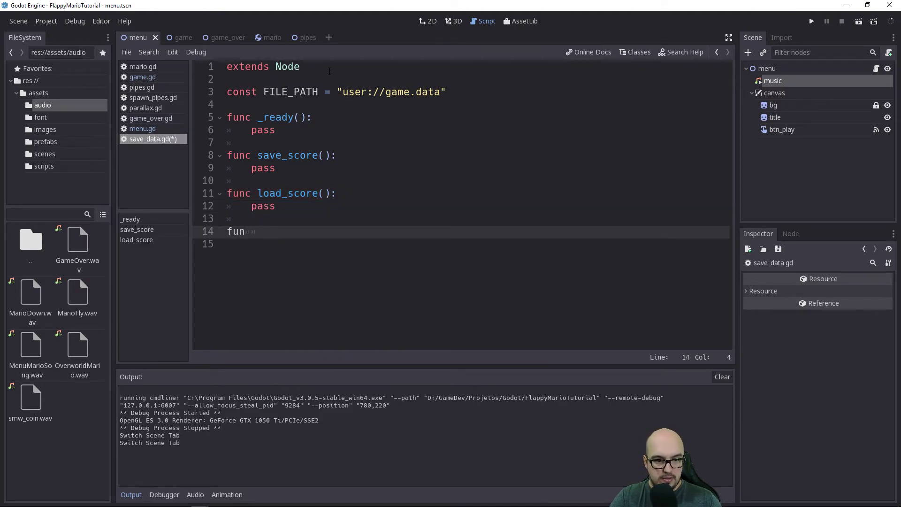
text(c s)
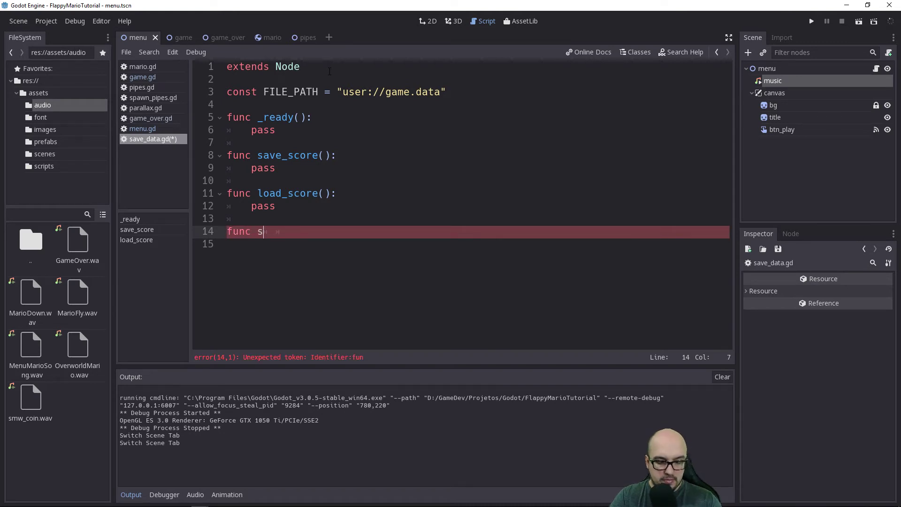
text(et)
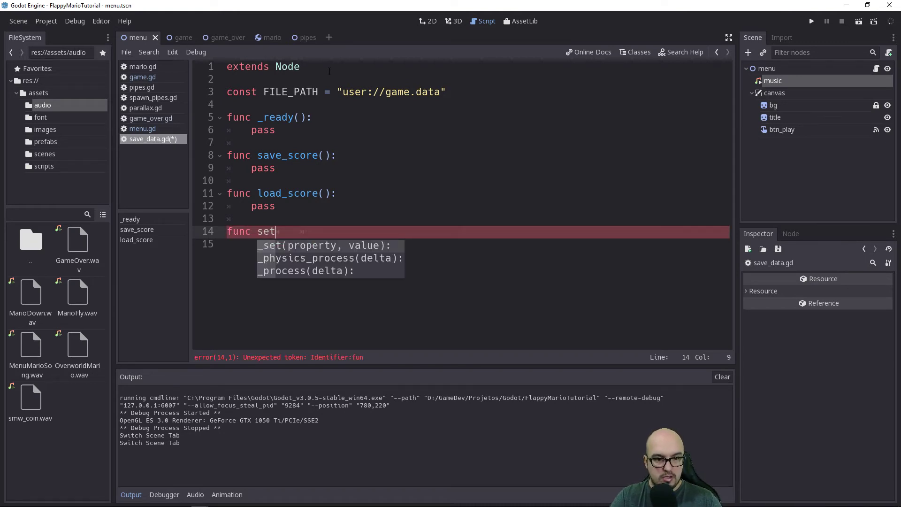
text(_sc)
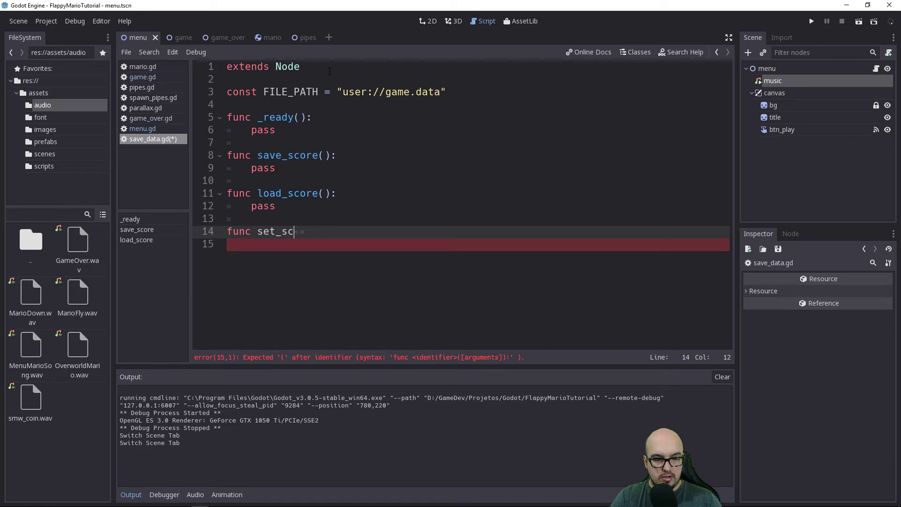
text(ore())
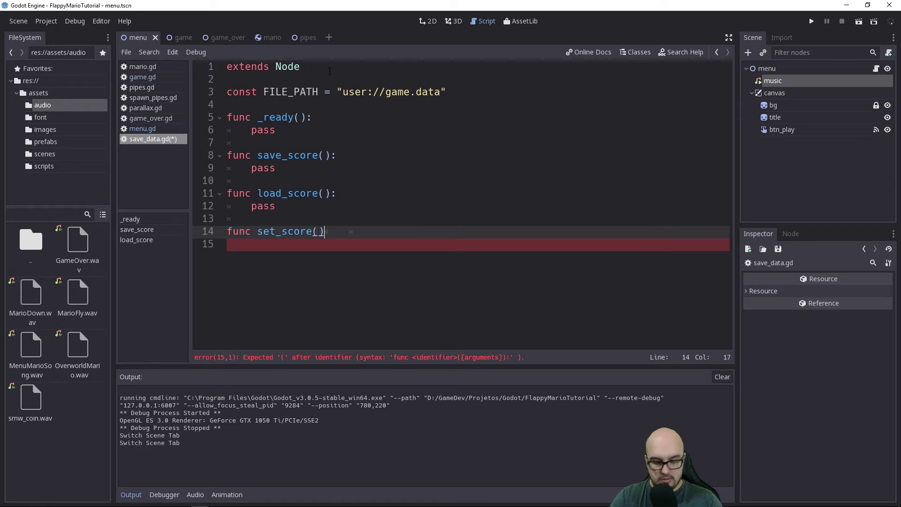
text(:)
key(Return)
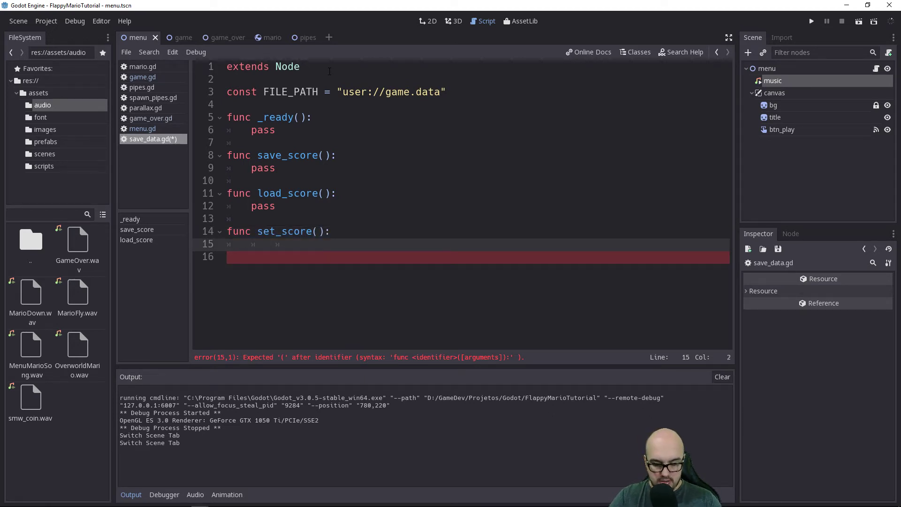
text(pass)
key(Up)
key(Up)
key(Up)
key(Up)
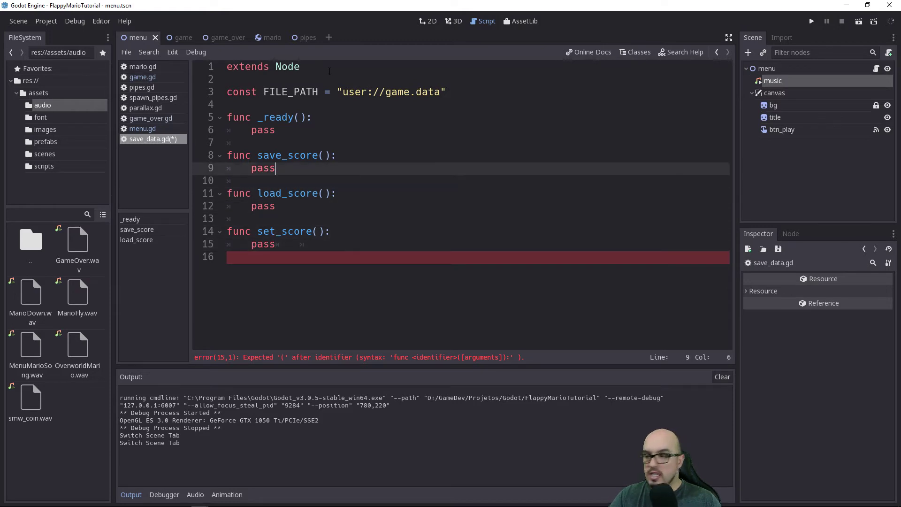
key(Up)
key(Up)
key(Up)
key(Up)
key(Up)
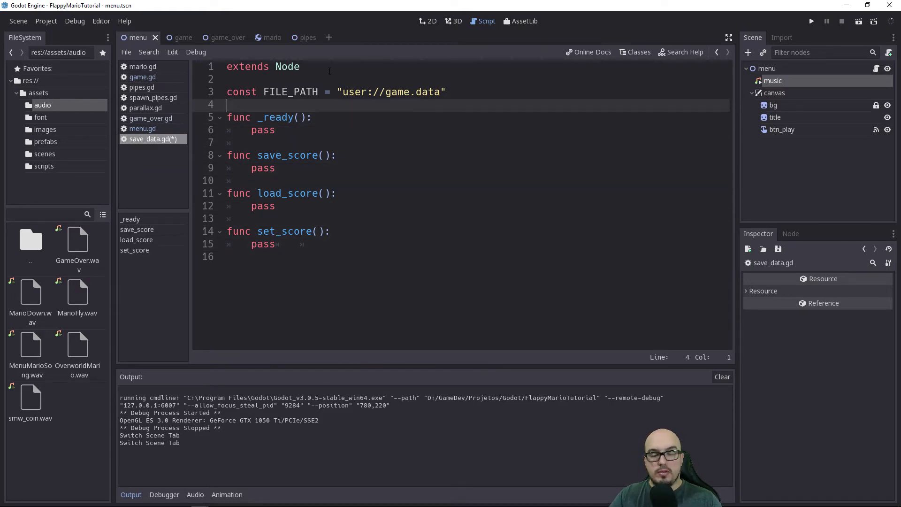
Step: Declare var best_score = 0 on a new line below FILE_PATH
key(Return)
key(Return)
key(Up)
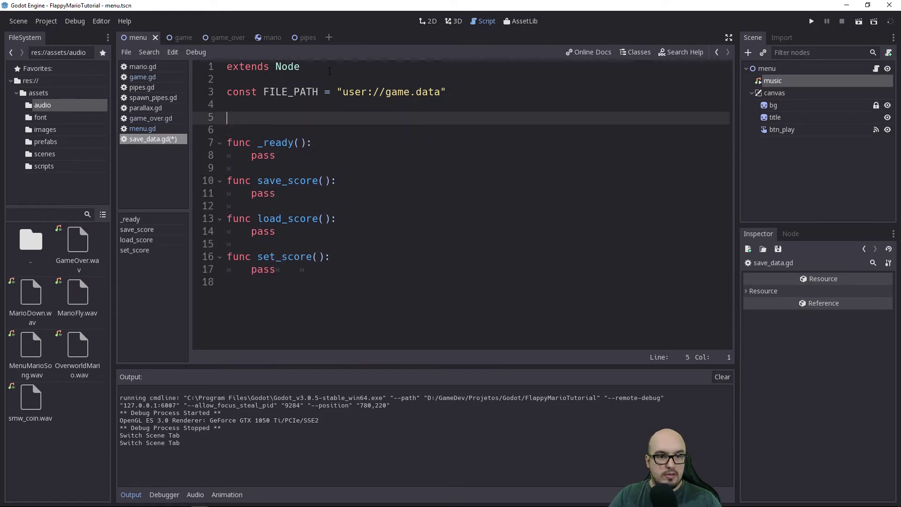
text(var )
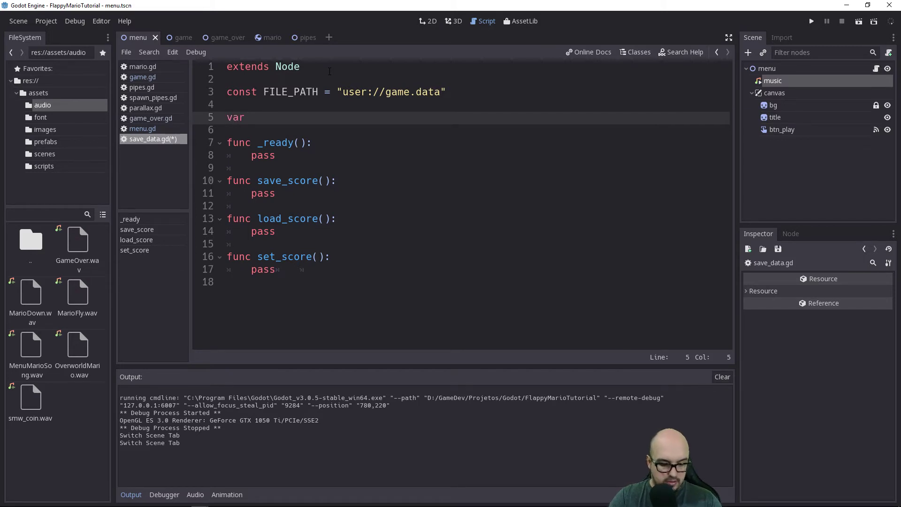
text(best)
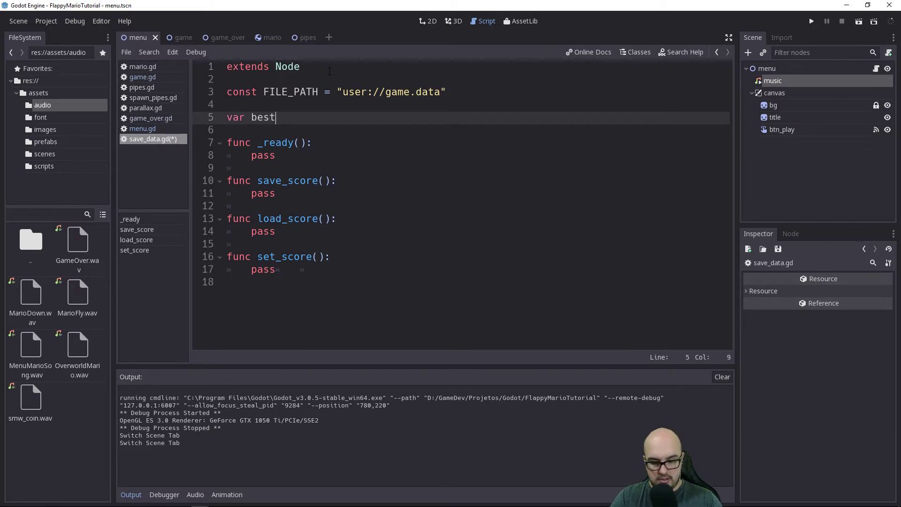
text(_scare)
key(BackSpace)
key(BackSpace)
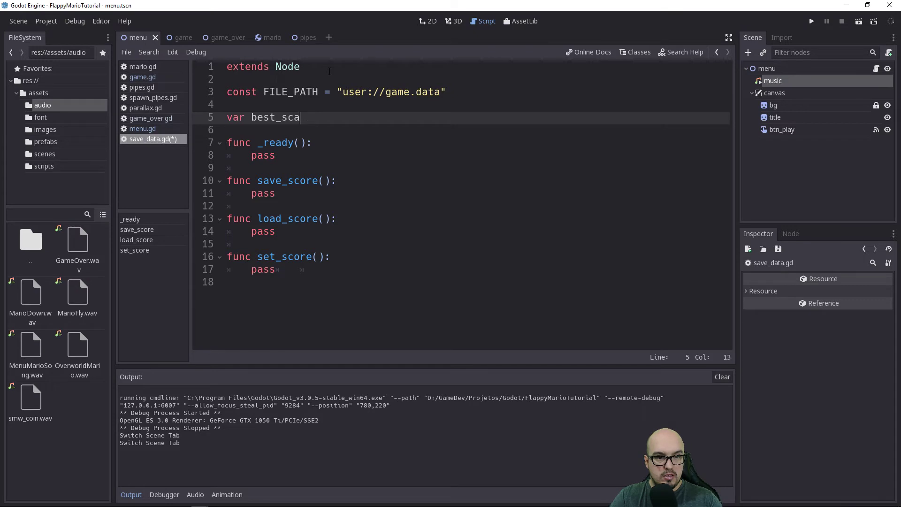
key(BackSpace)
text(ore)
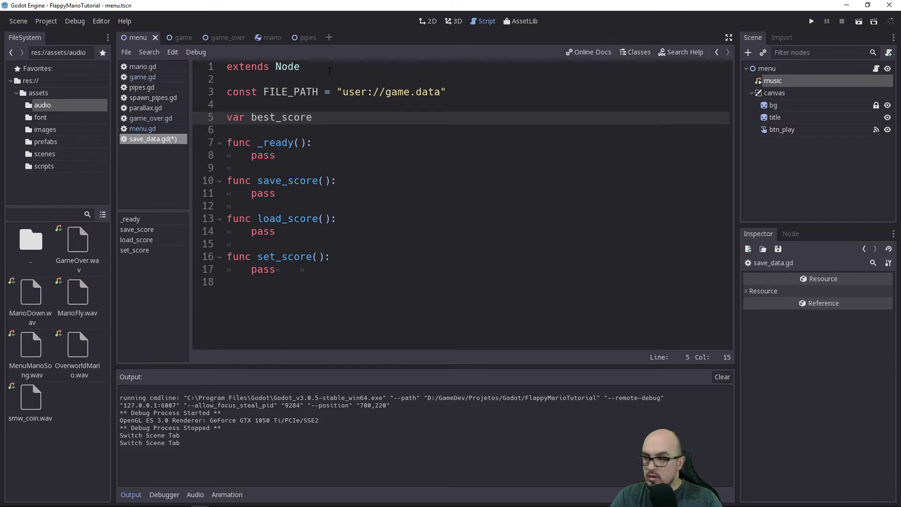
text( = )
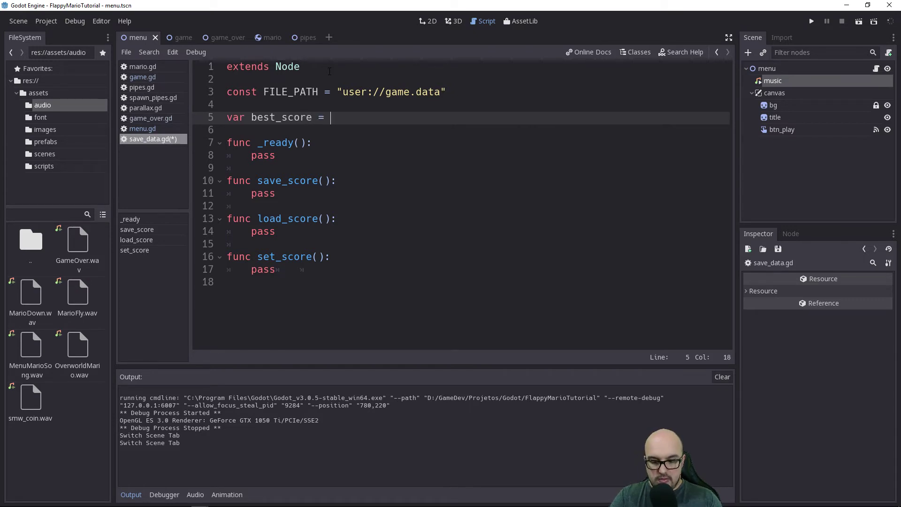
text(0)
Step: Begin appending setget to the end of the best_score declaration
key(Home)
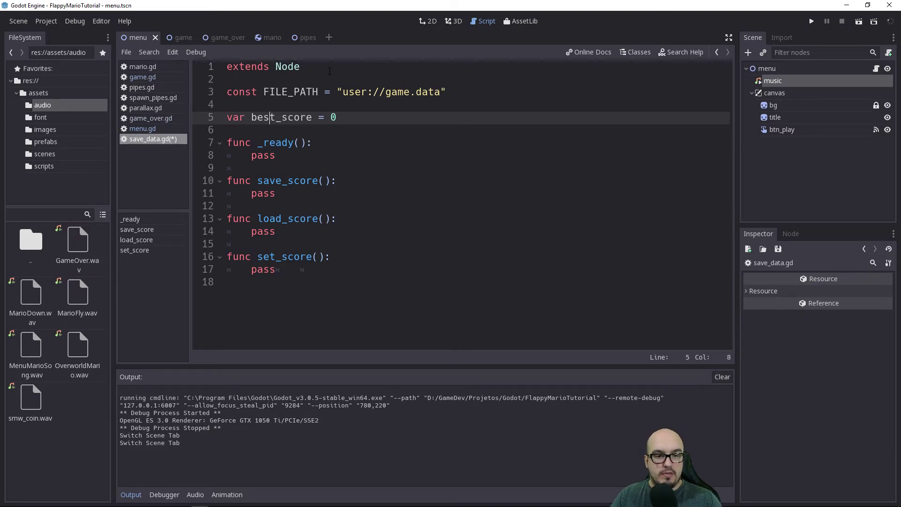
key(Down)
key(Down)
key(Down)
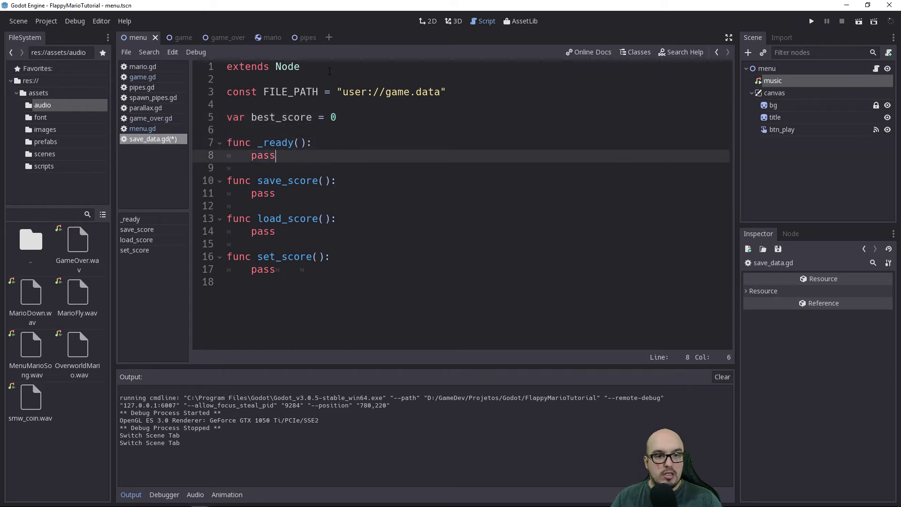
key(Down)
key(Down)
key(Up)
key(Up)
key(Up)
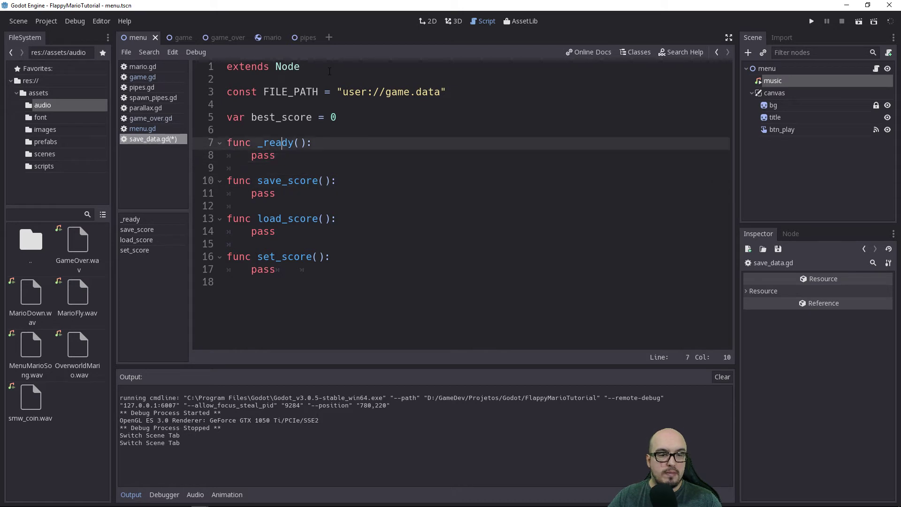
key(Up)
key(Up)
key(Home)
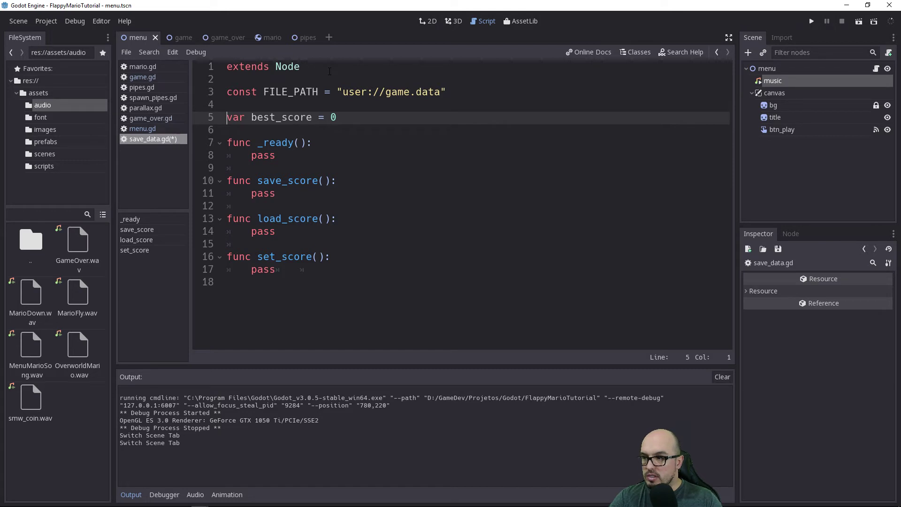
key(End)
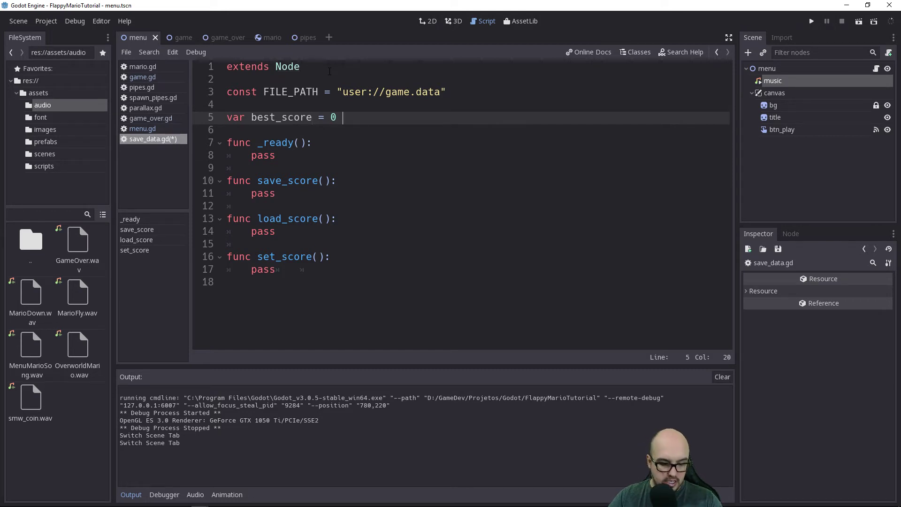
text(set)
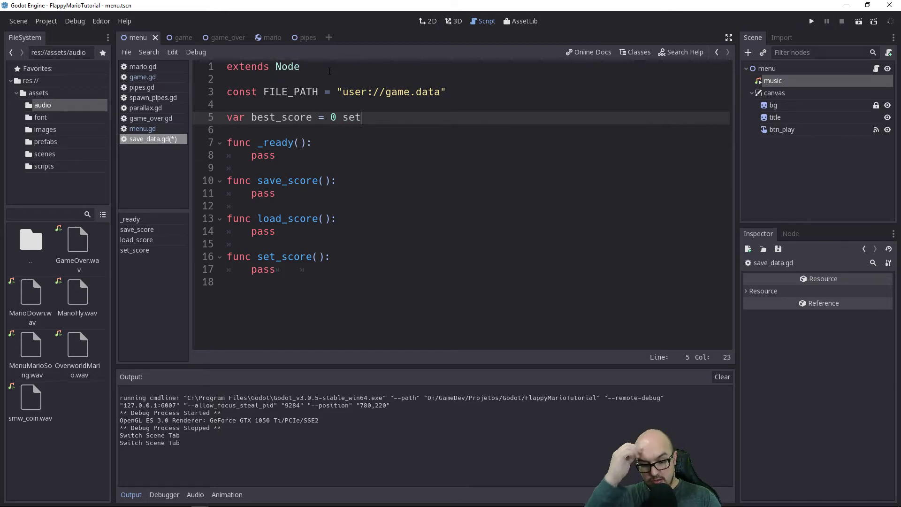
text(get)
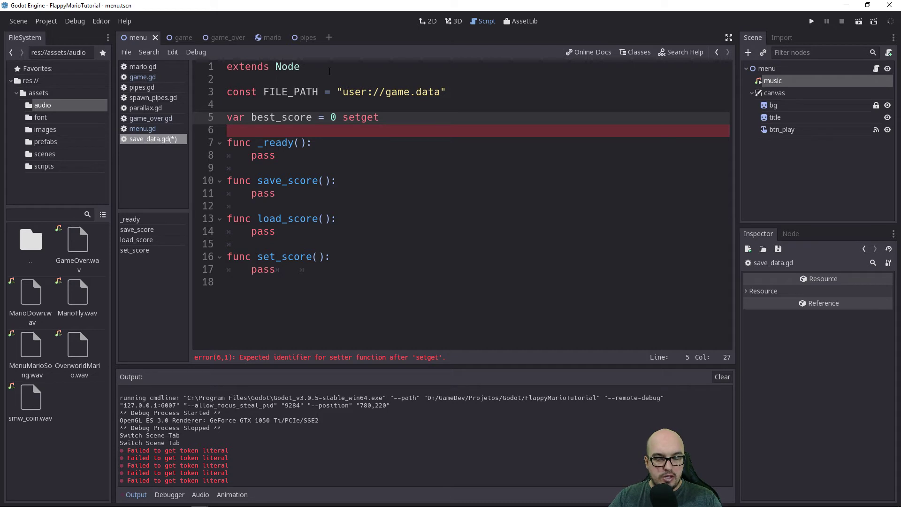
Step: Complete the declaration as var best_score = 0 setget set_score
text(s)
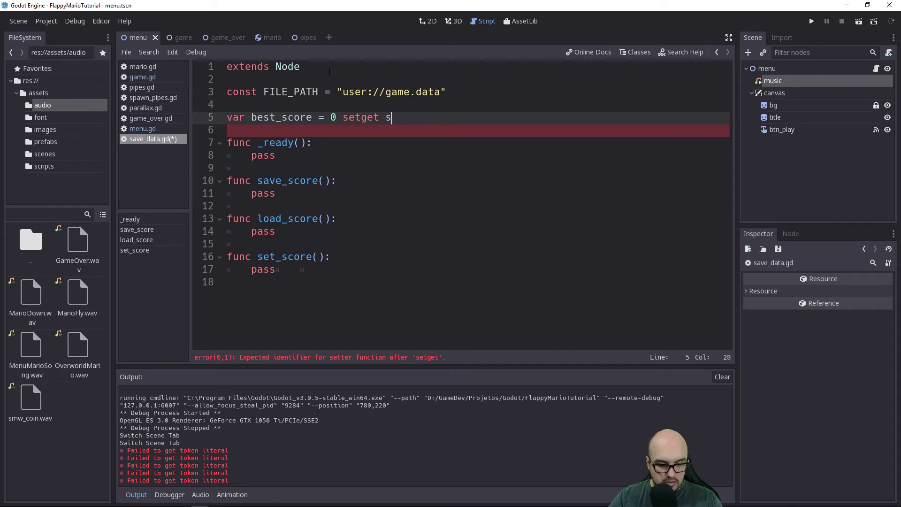
text(et_)
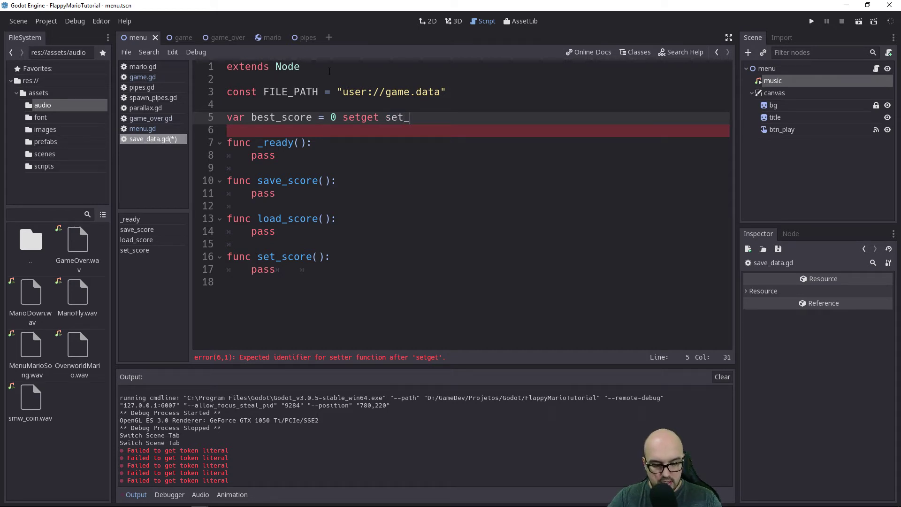
text(score)
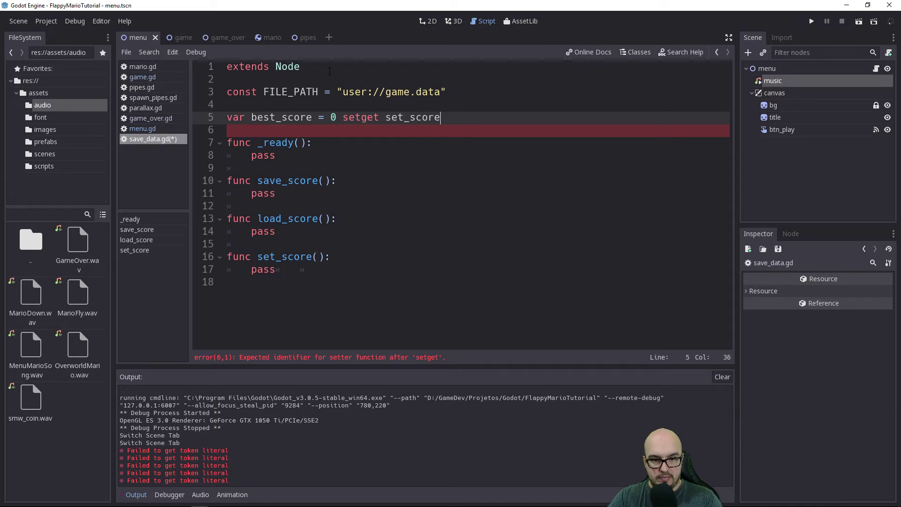
text(()
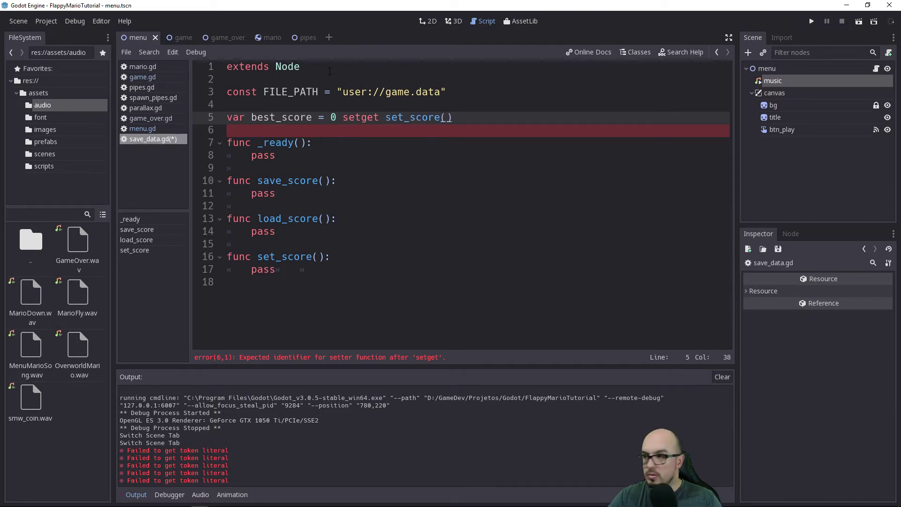
key(BackSpace)
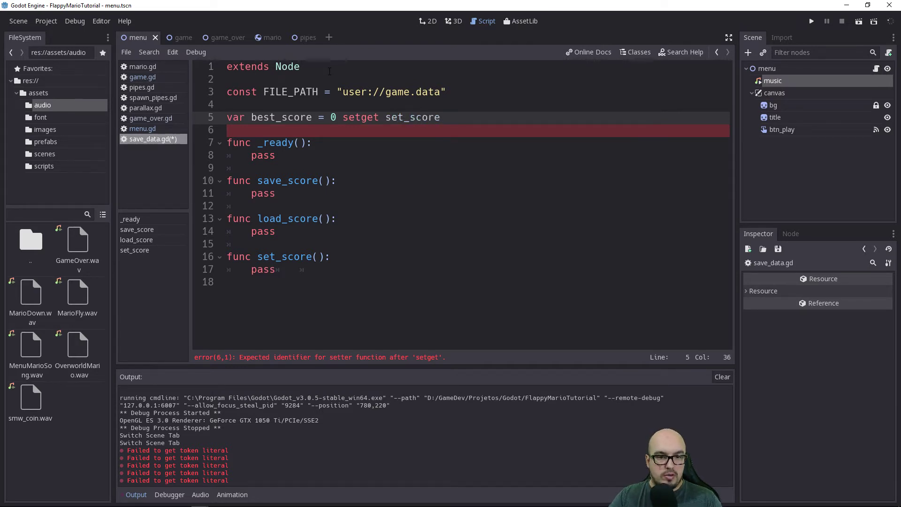
key(Down)
key(Down)
key(Down)
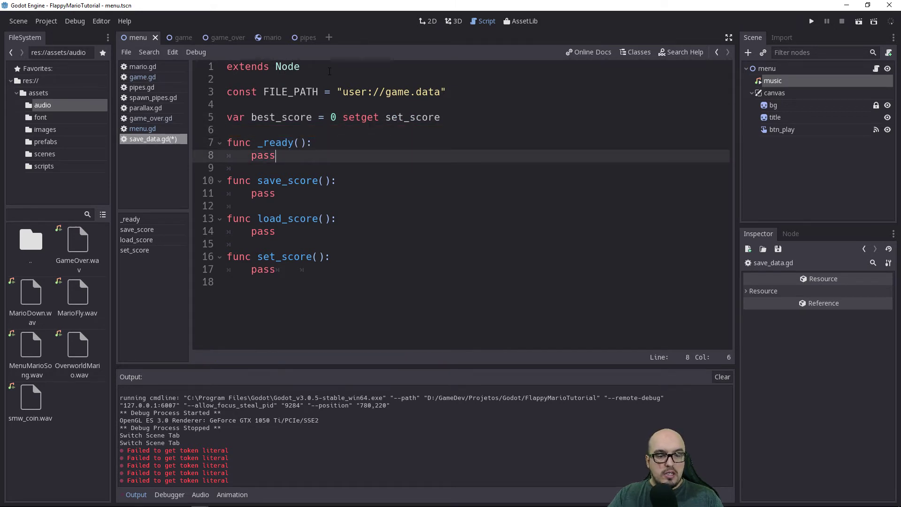
Step: Give set_score a new_score parameter, with blank lines in its body
key(Down)
key(Down)
key(Down)
key(Down)
key(Down)
key(Down)
key(Down)
key(Down)
key(Down)
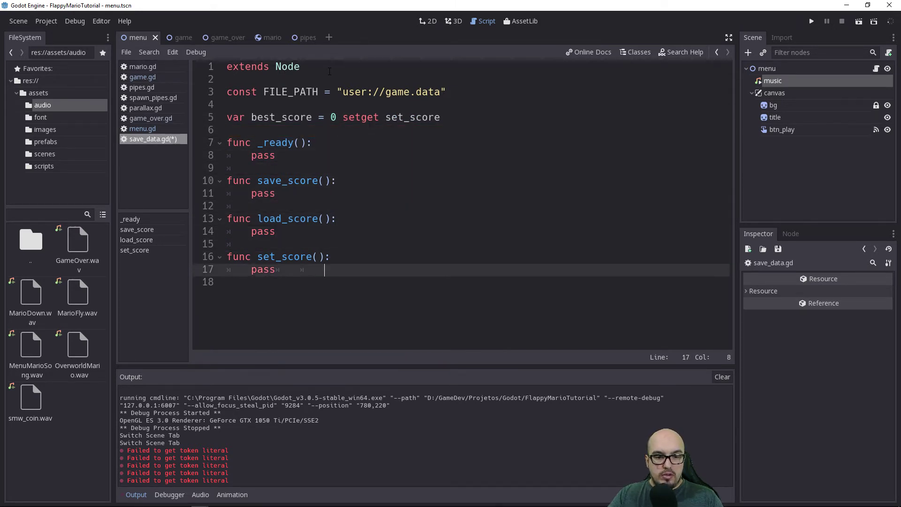
key(Return)
key(Return)
key(Up)
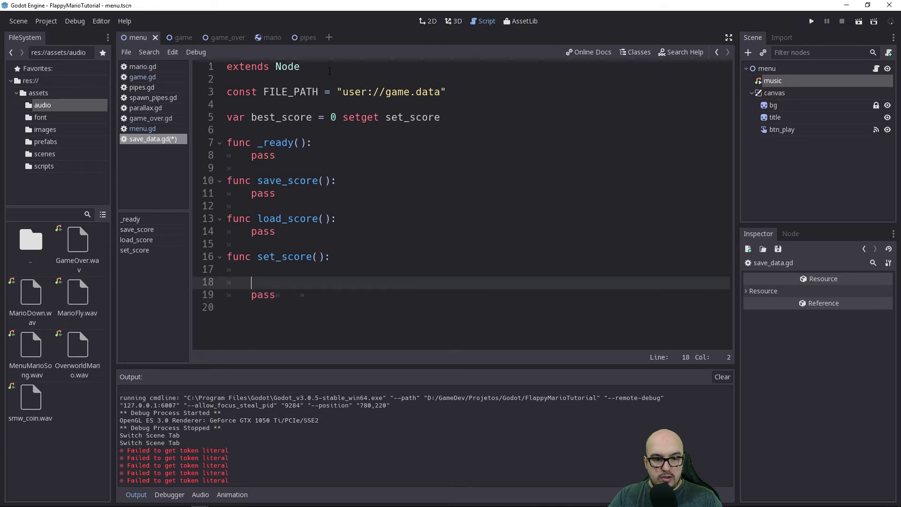
key(Up)
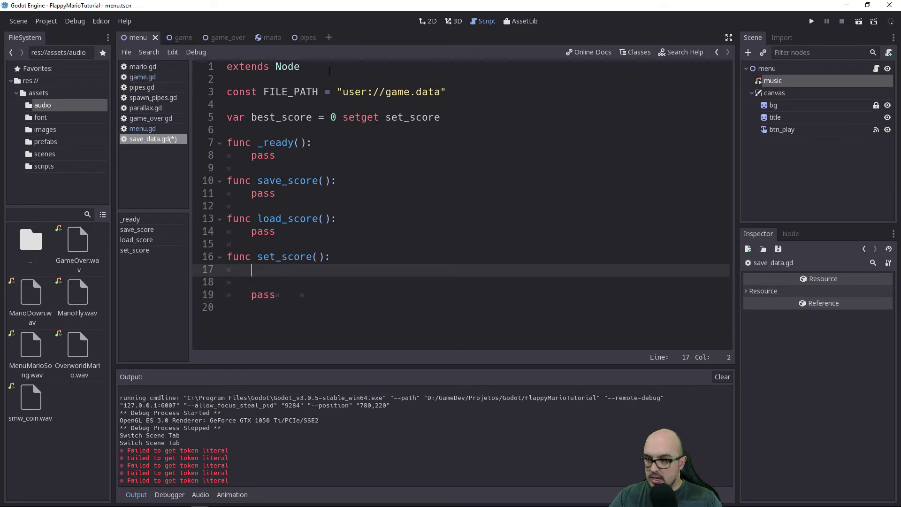
key(Up)
key(End)
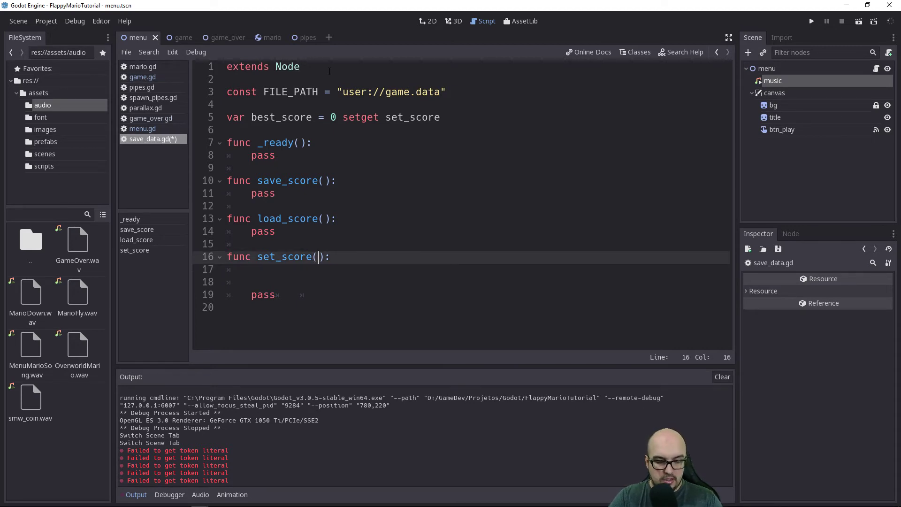
text(new_scor)
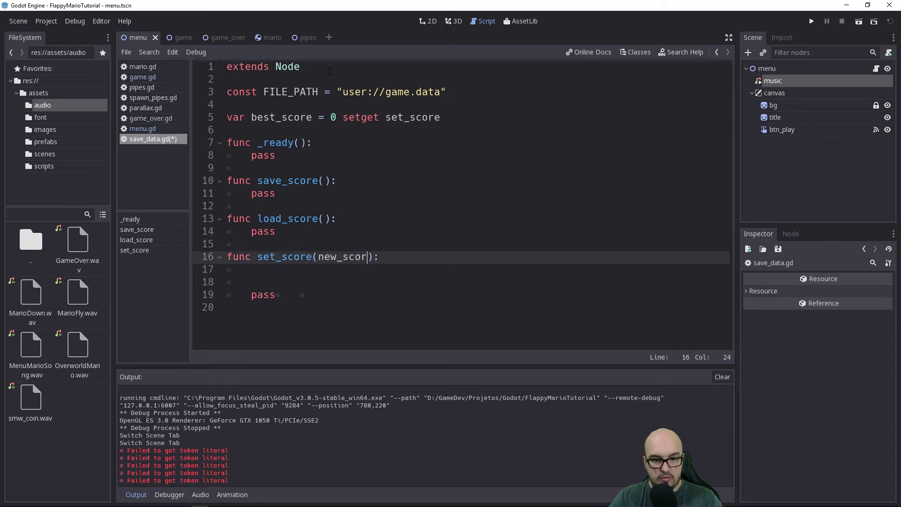
text(e)
Step: Assign best_score = new_score inside set_score
key(Down)
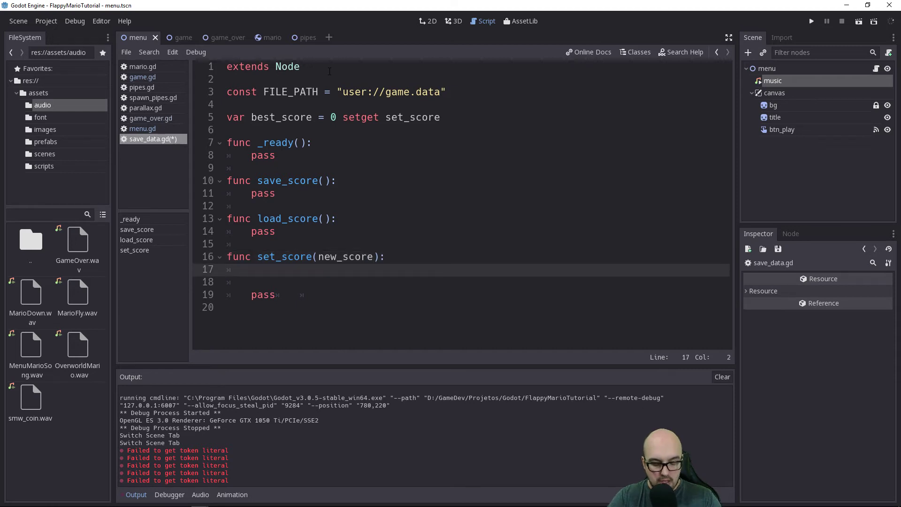
text(best)
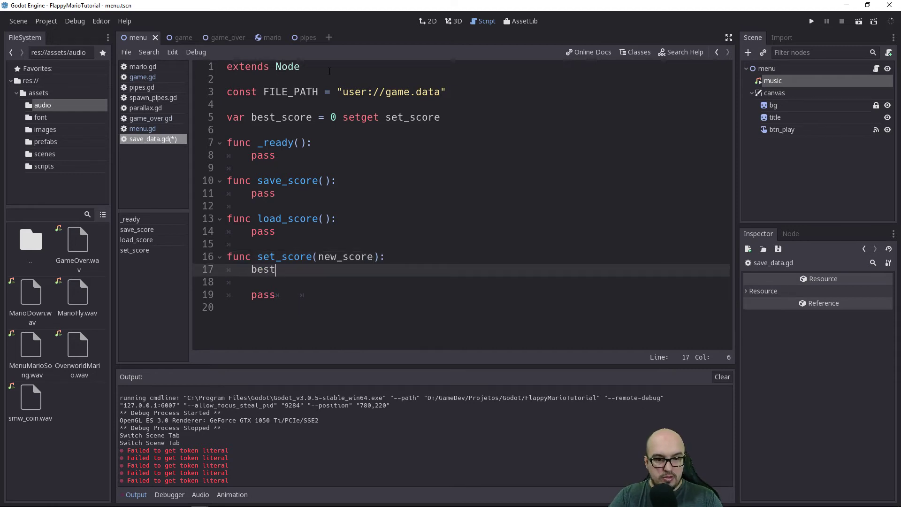
key(Return)
text(= )
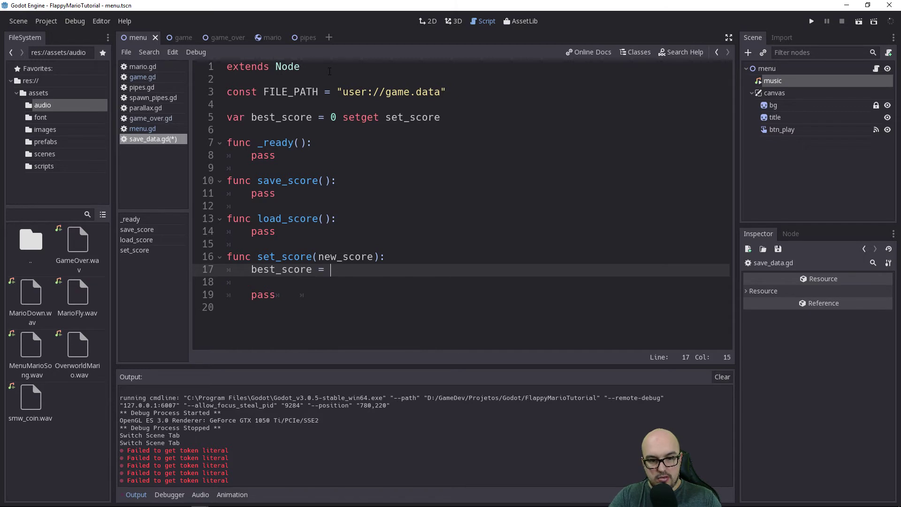
text(ne)
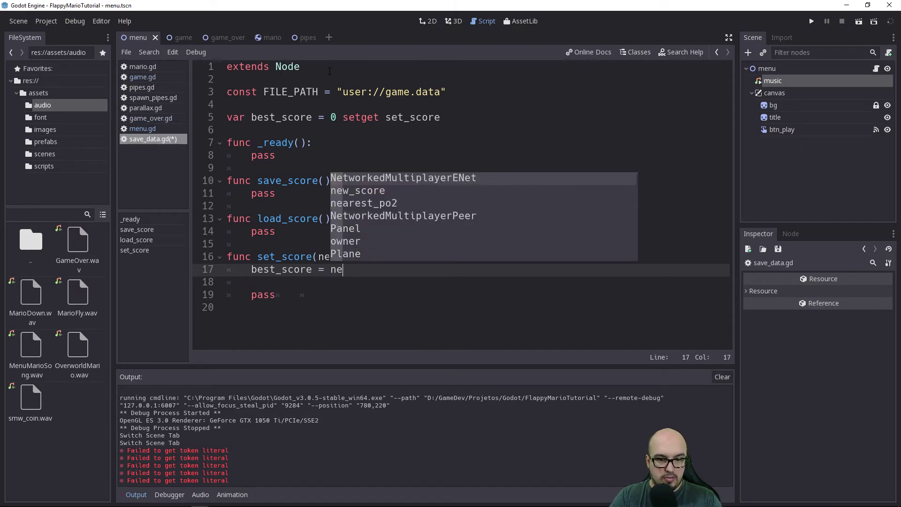
key(Down)
key(Return)
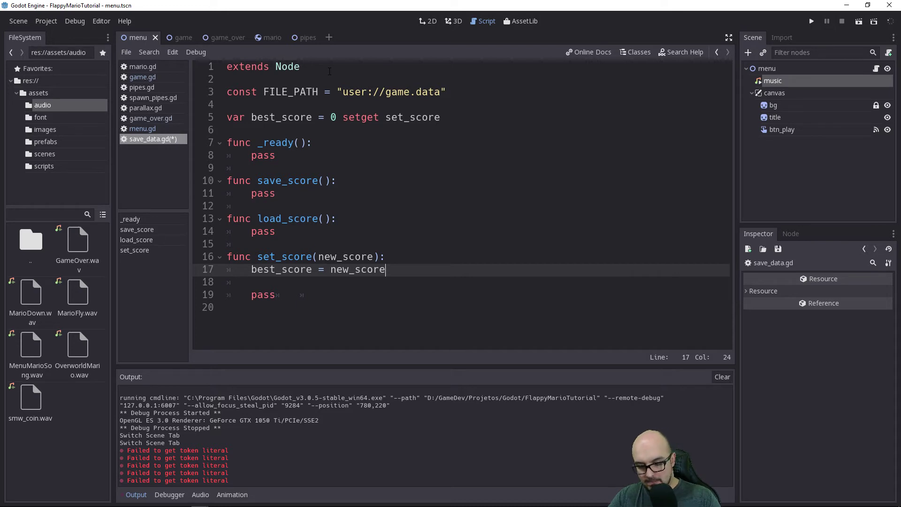
key(Return)
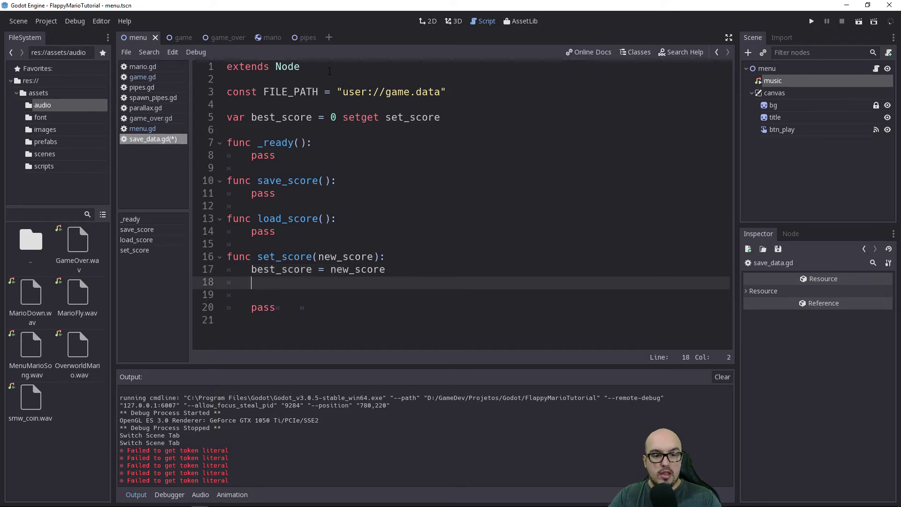
key(Up)
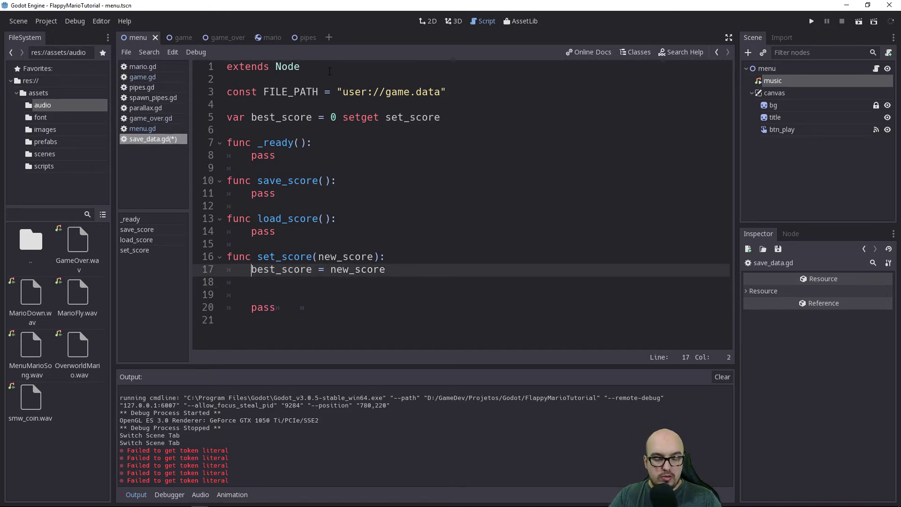
Step: Call save_score() after the assignment and remove set_score's leftover pass
double_click(274, 112)
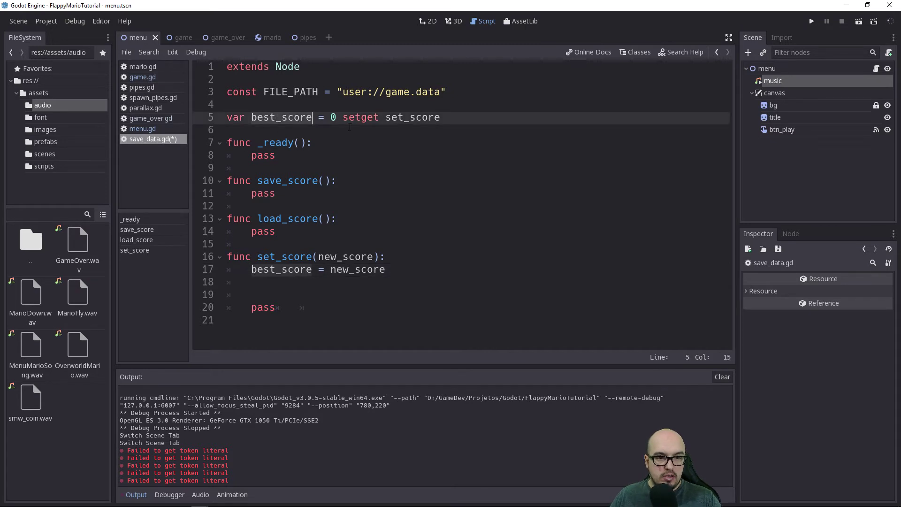
click(266, 284)
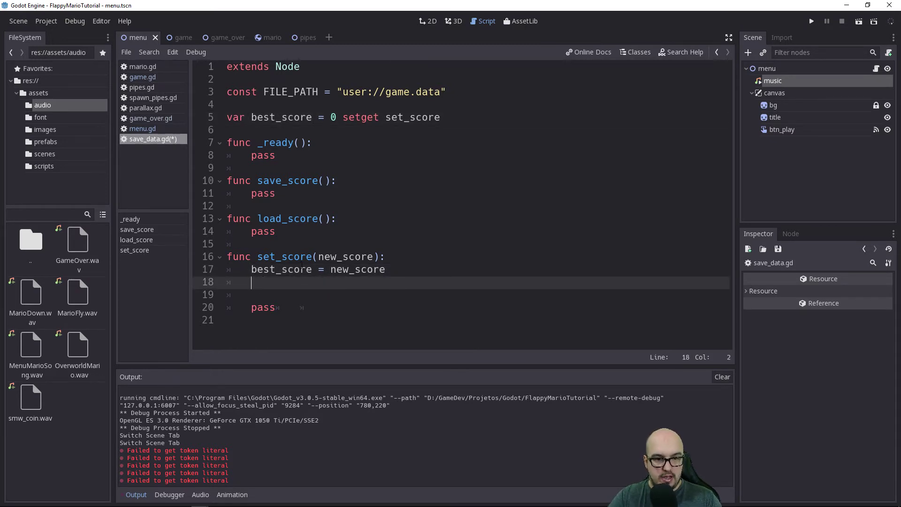
text(sa)
key(Return)
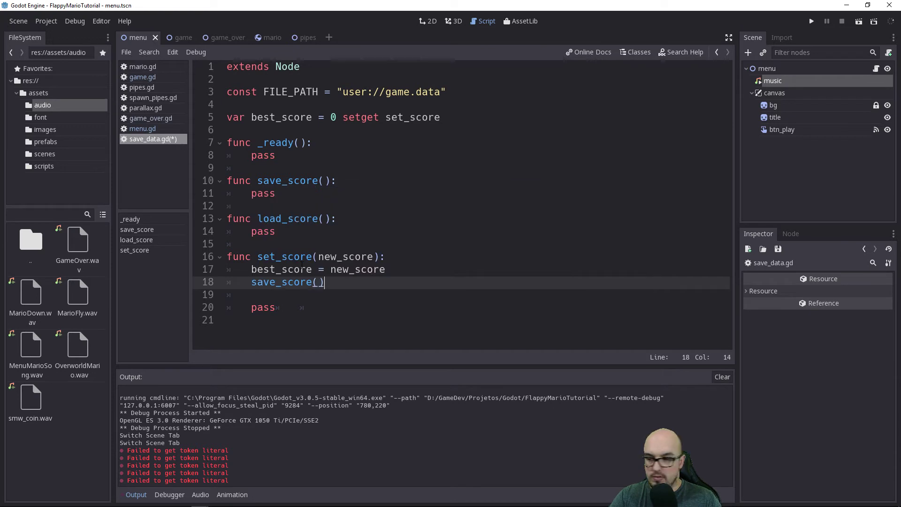
key(Delete)
key(Delete)
key(Delete)
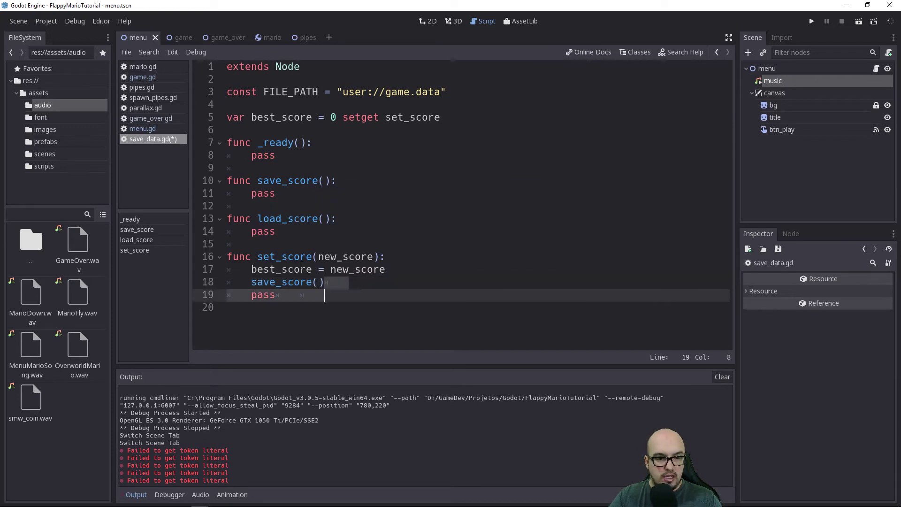
key(Delete)
key(Delete)
key(Delete)
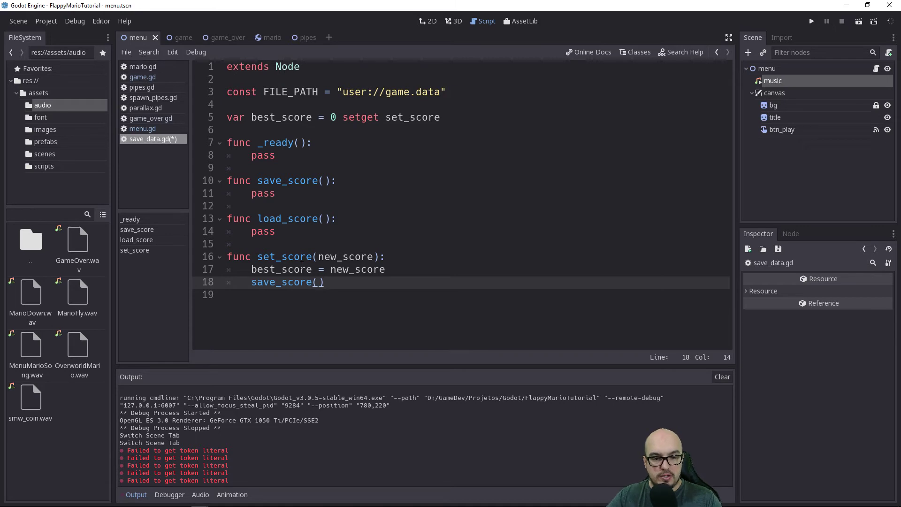
key(Up)
key(Up)
key(Up)
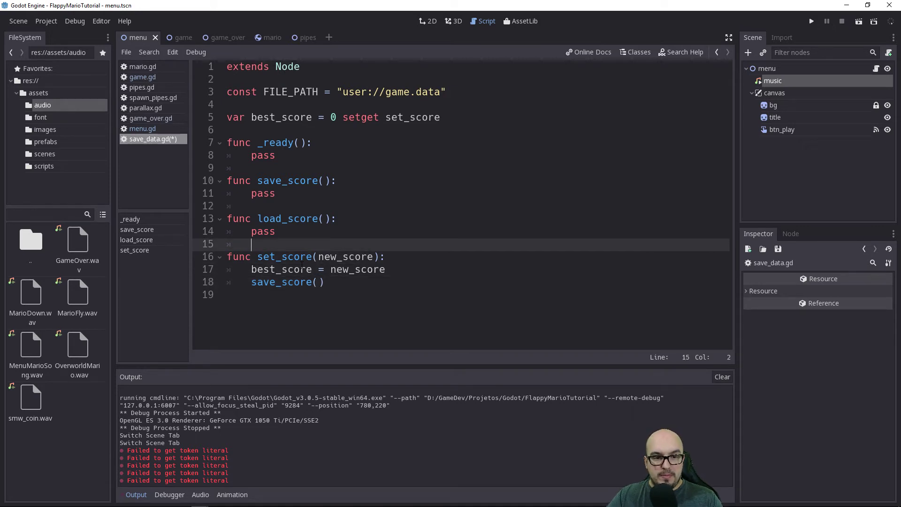
key(Up)
key(Up)
key(Up)
key(Up)
Step: Replace save_score's pass with var file = File.new()
key(shift+End)
key(BackSpace)
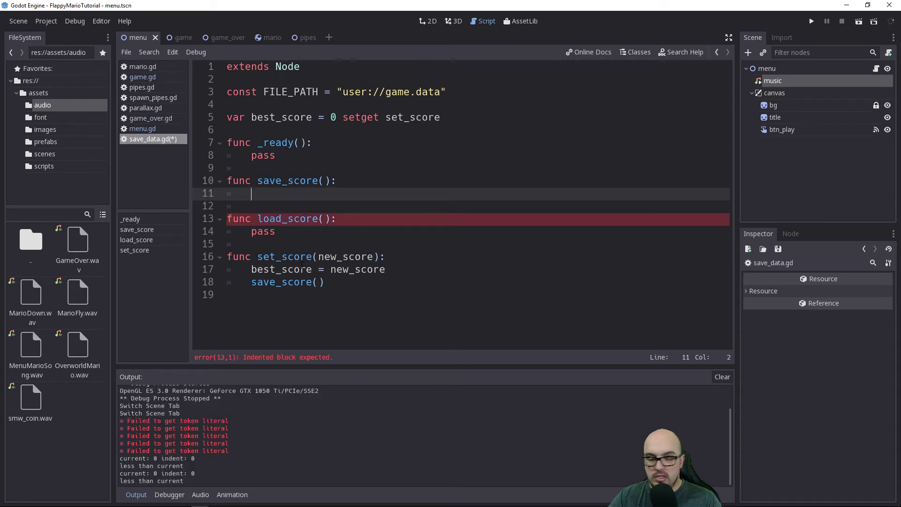
key(Return)
key(Return)
key(Up)
key(Up)
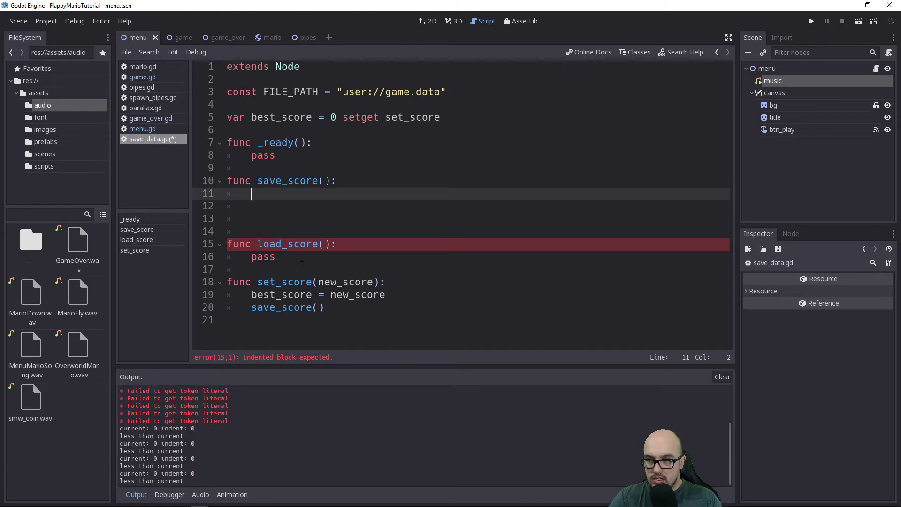
text(var )
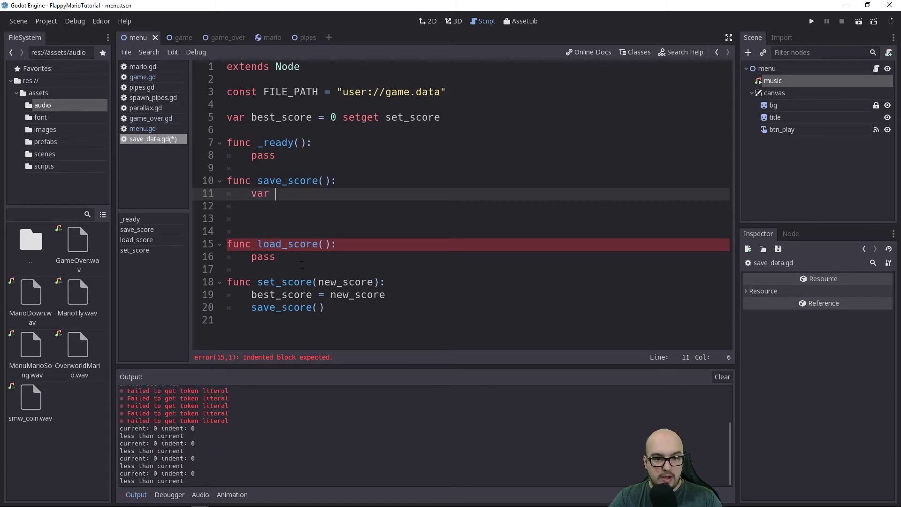
text(file)
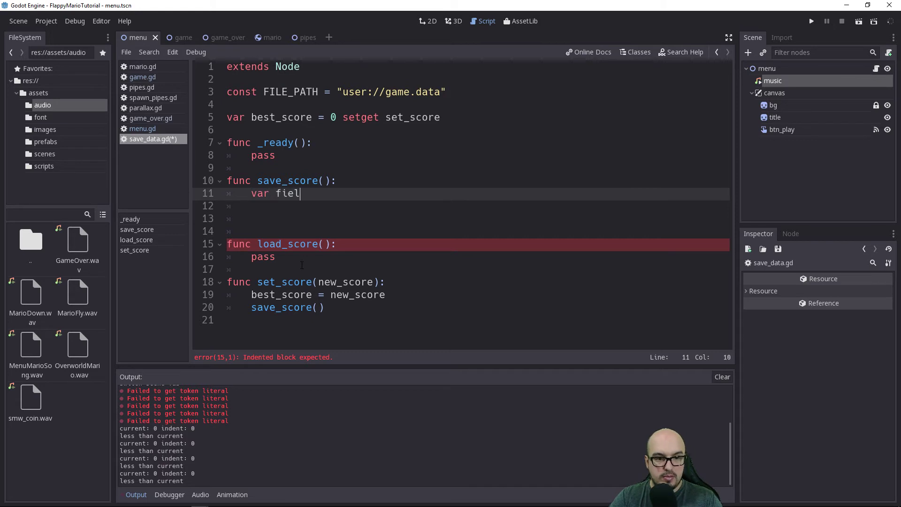
key(BackSpace)
text(e )
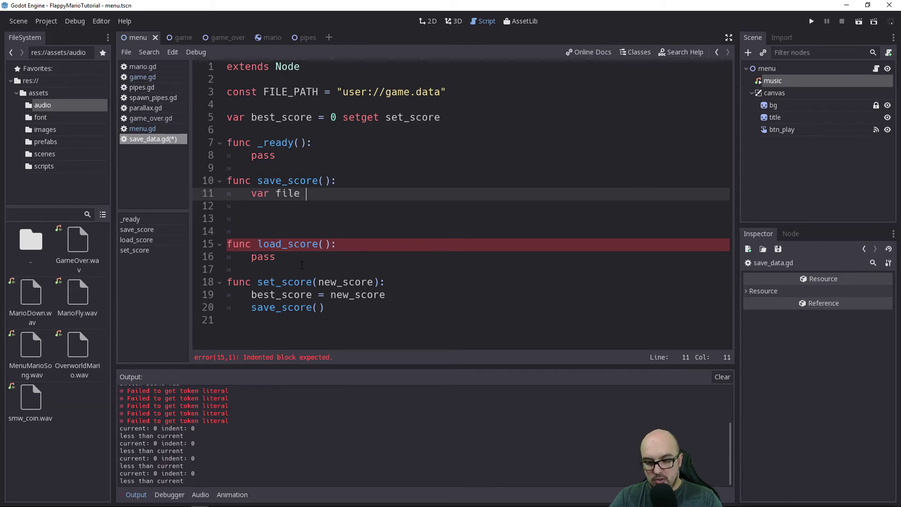
text(= )
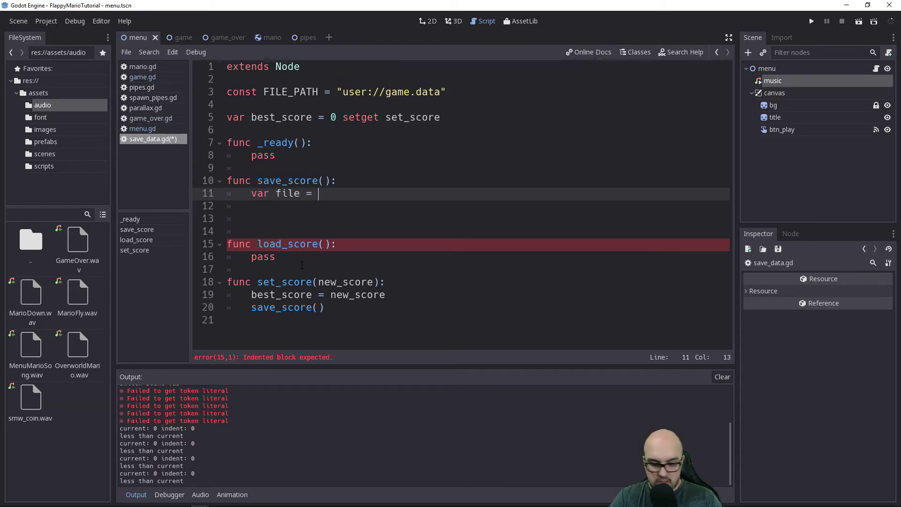
text(File)
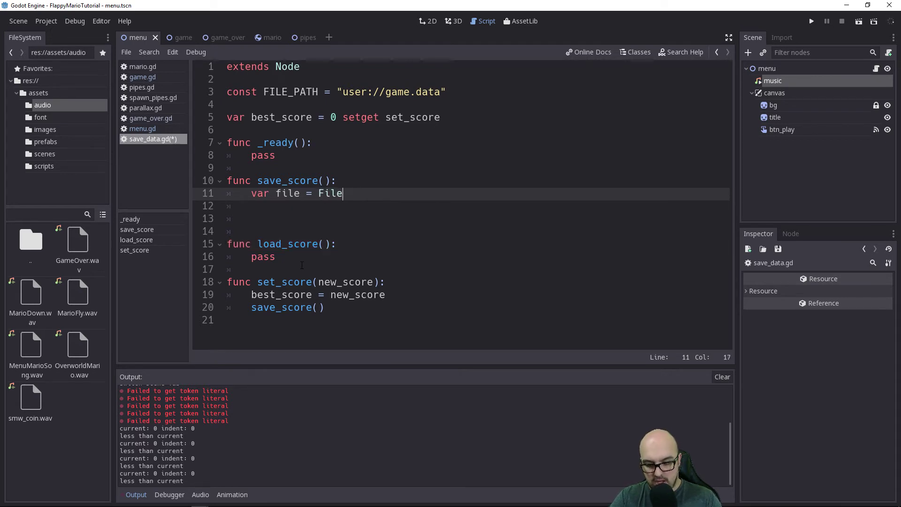
text(.new)
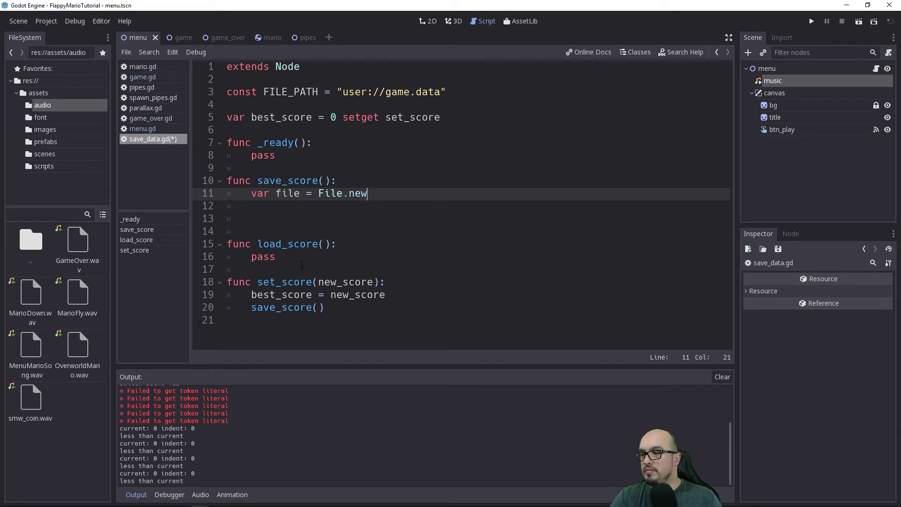
key(BackSpace)
key(BackSpace)
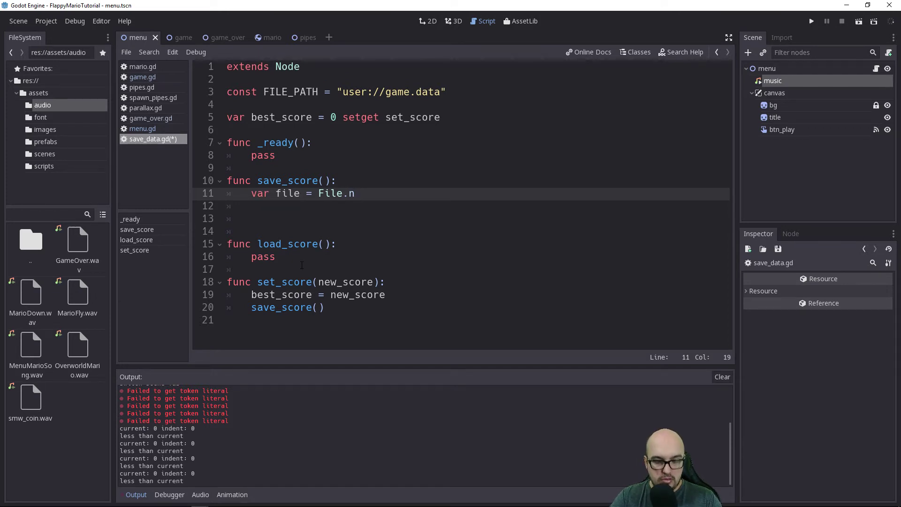
text(ew)
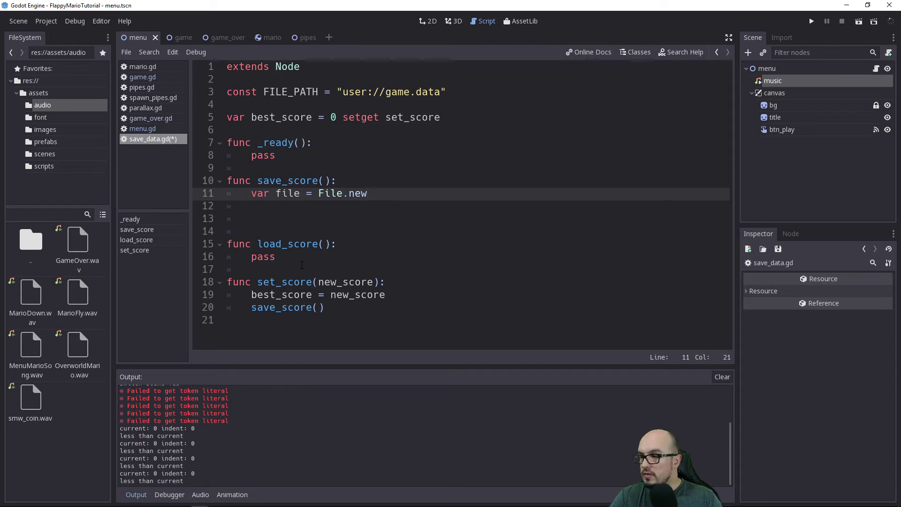
text(())
key(Return)
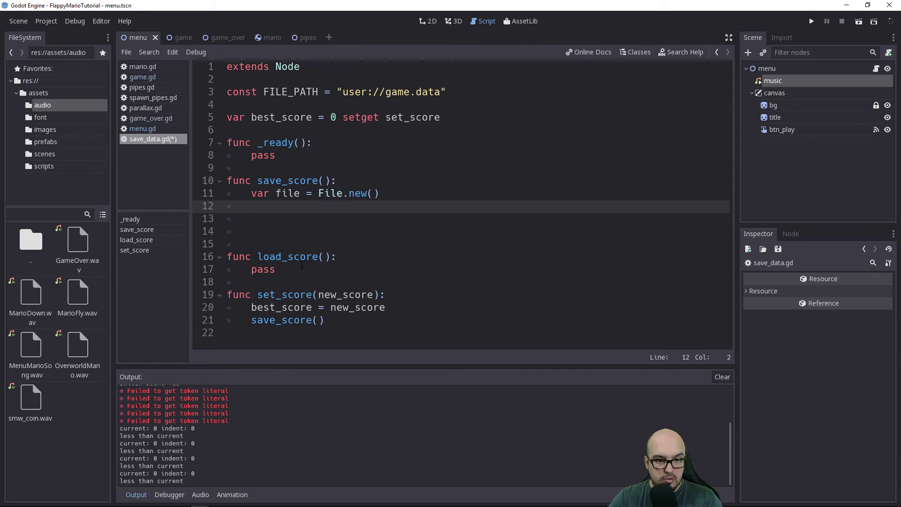
Step: Add file.open(FILE_PATH, file.WRITE) to save_score, pasting the FILE_PATH name
text(file)
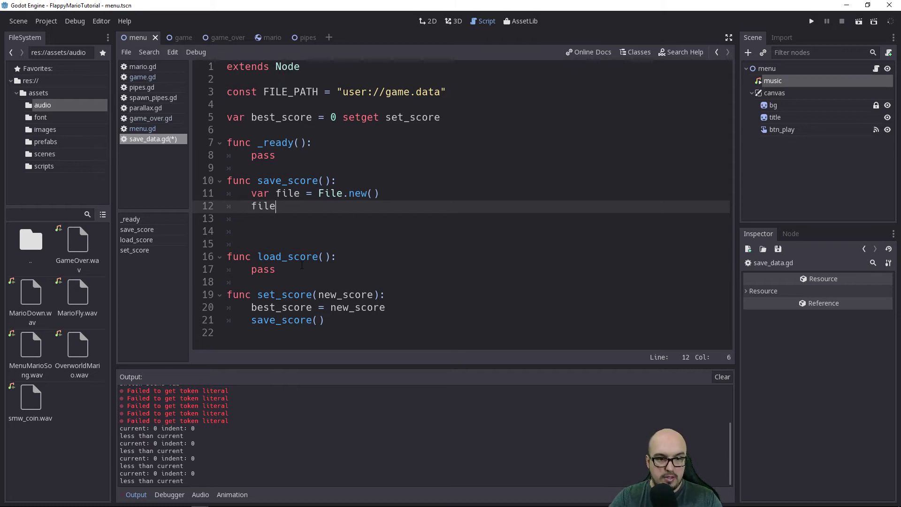
text(.)
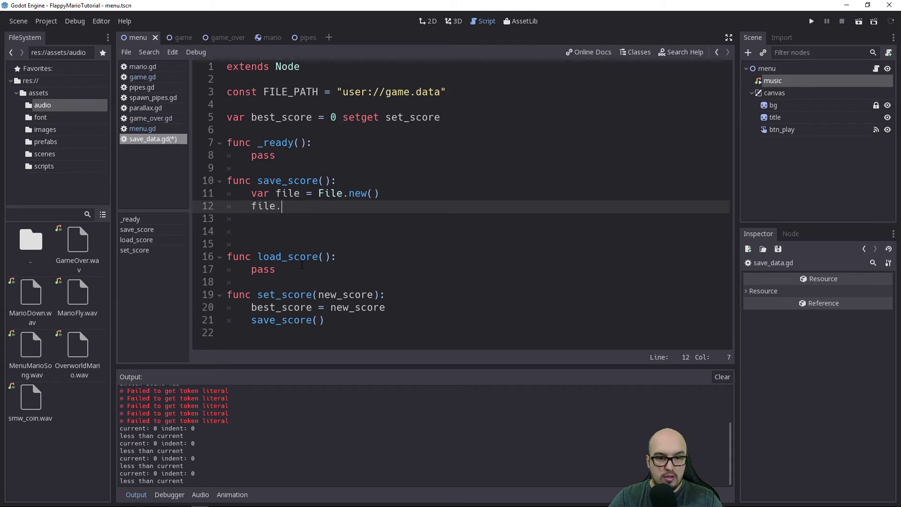
text(ope)
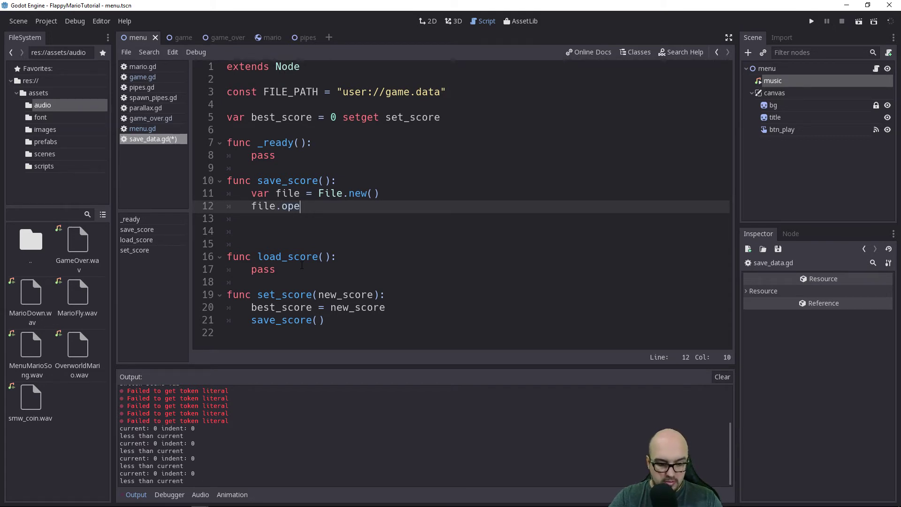
text(n()
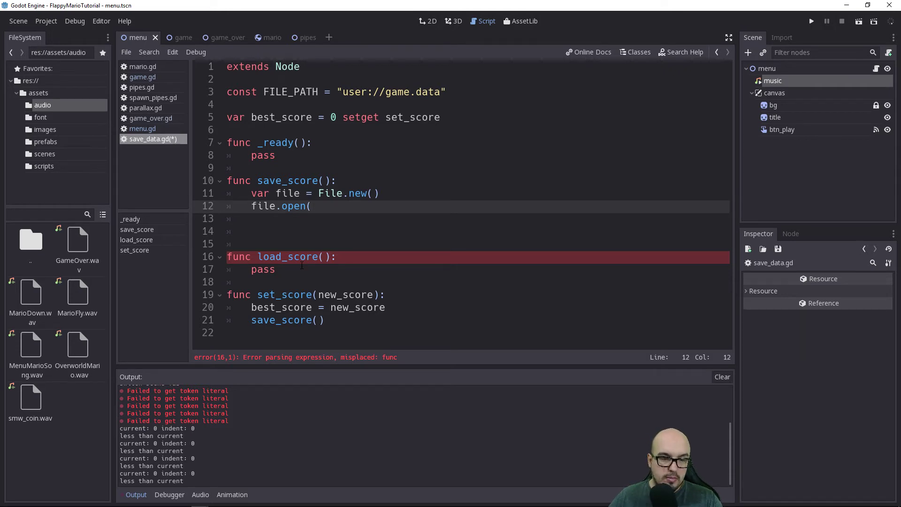
double_click(292, 96)
key(ctrl+c)
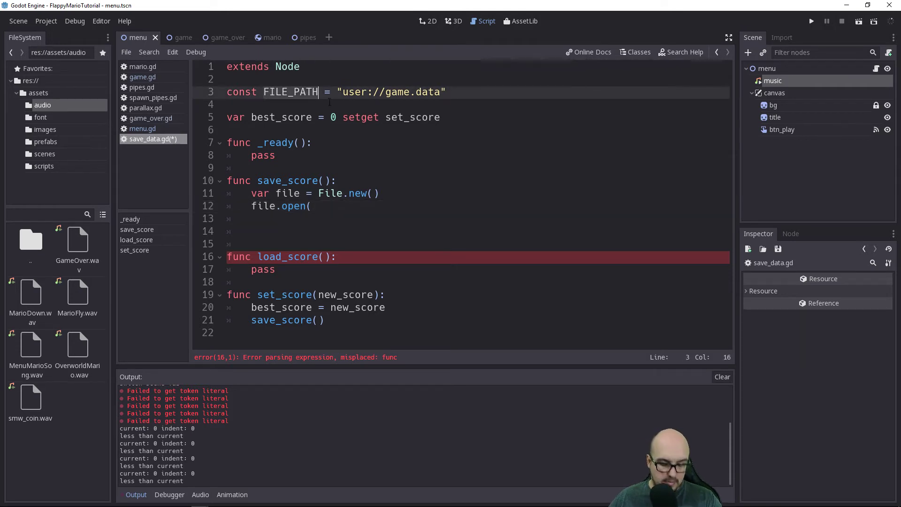
click(317, 203)
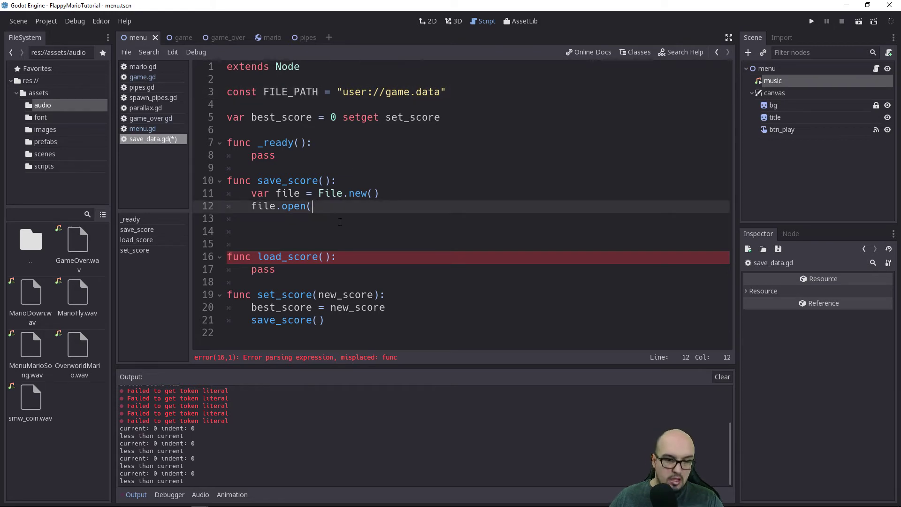
key(ctrl+v)
text(, )
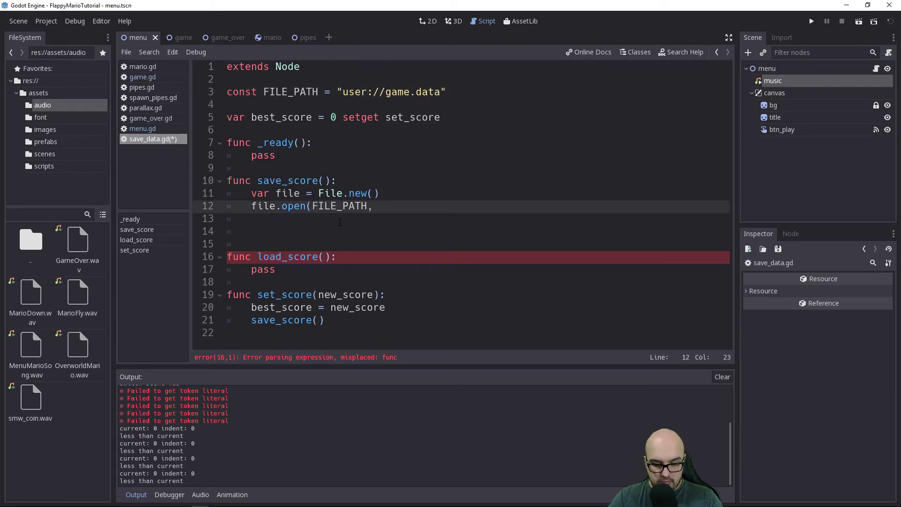
text(fi)
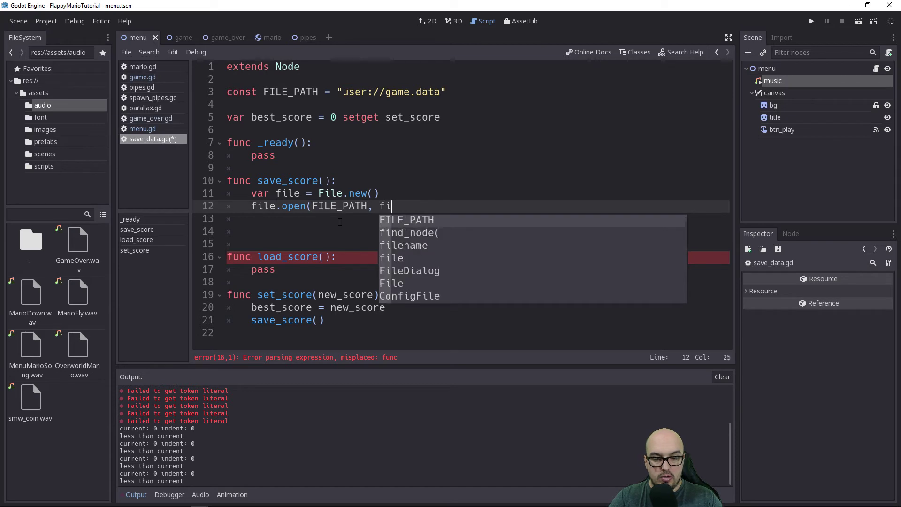
text(le.)
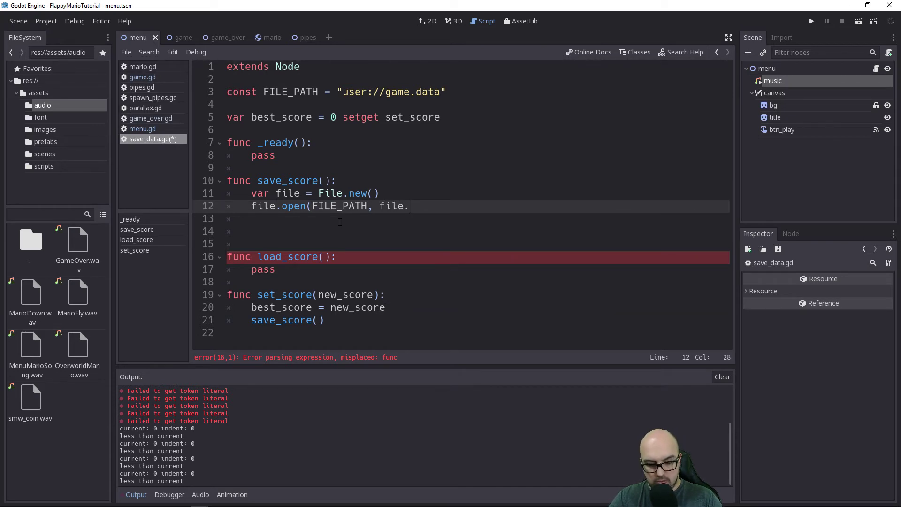
text(WRIT)
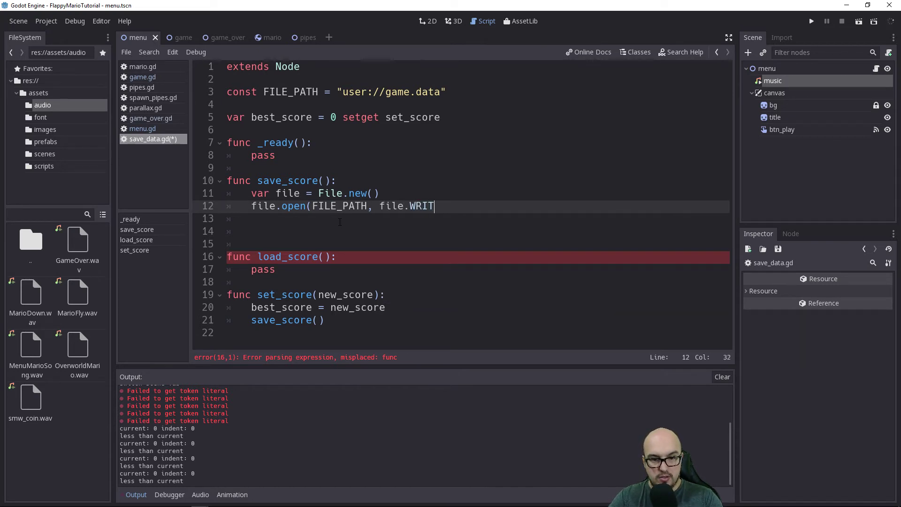
text(E))
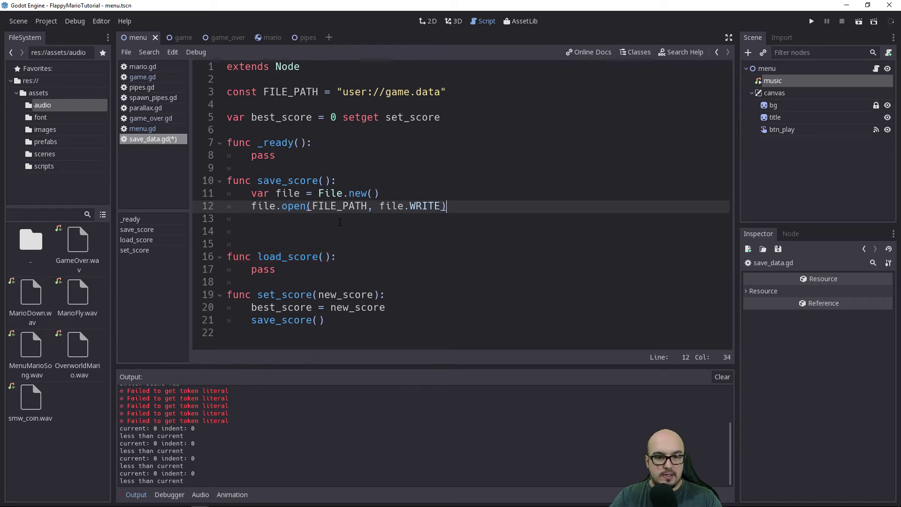
Step: Add file.store_var(best_score) after the open call in save_score
key(Return)
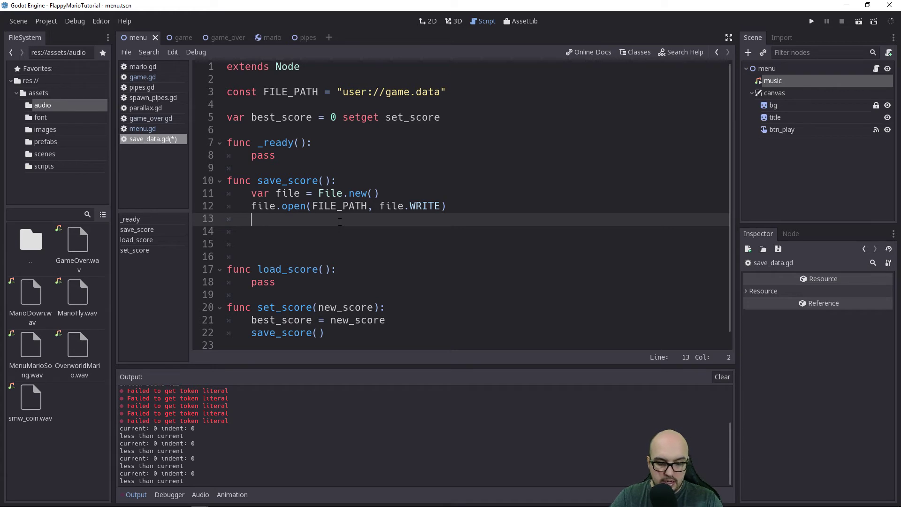
text(file)
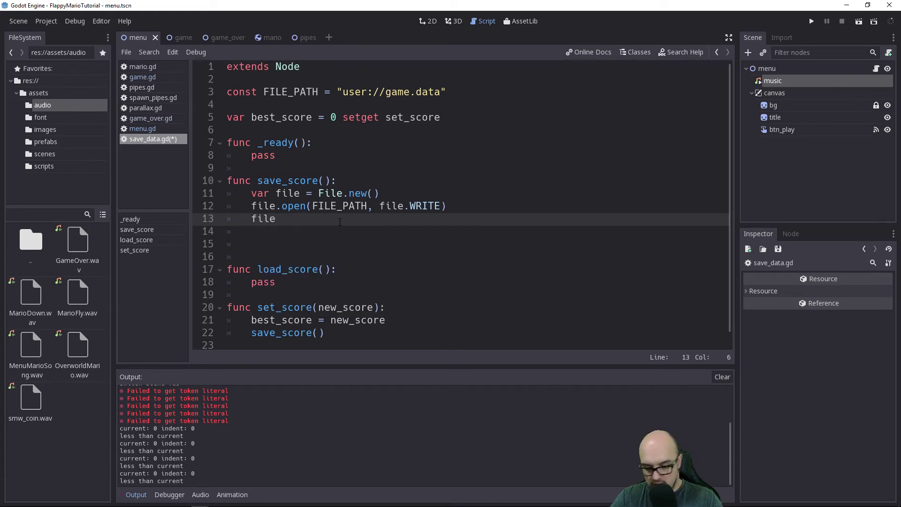
text(.store)
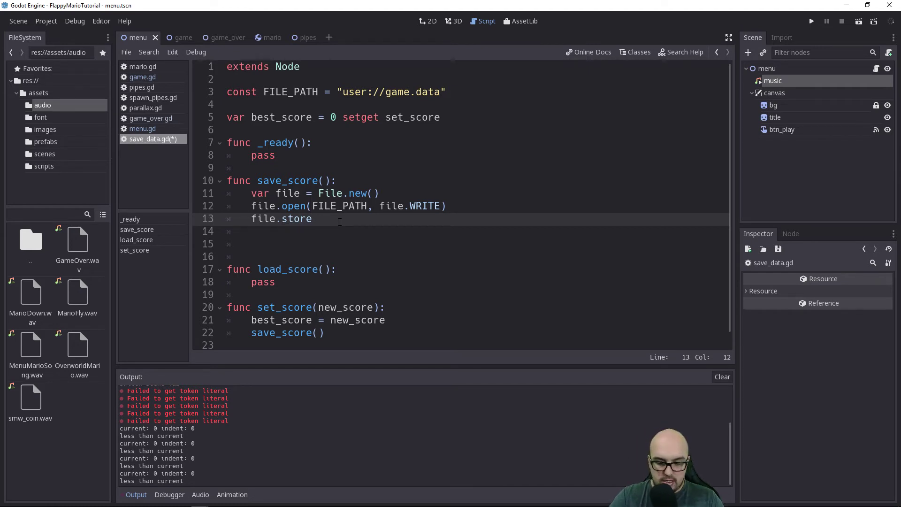
text(_va)
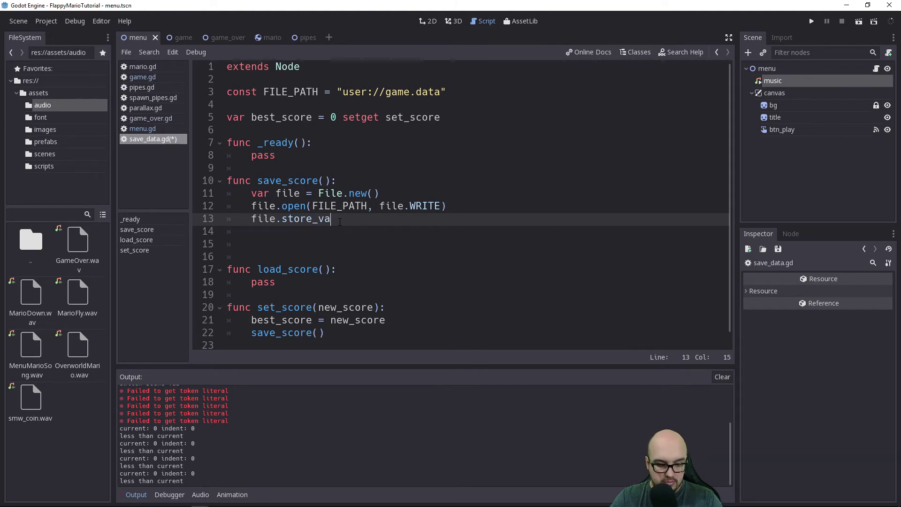
text(r()
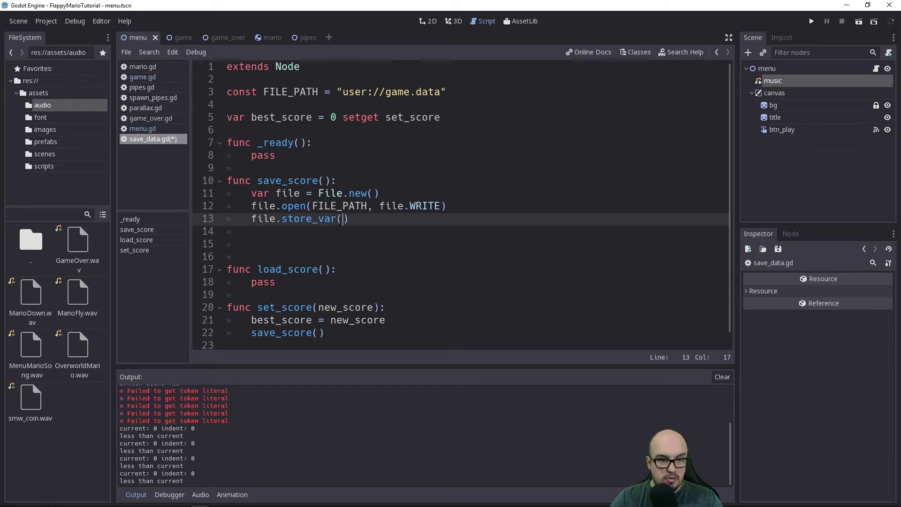
text(bes)
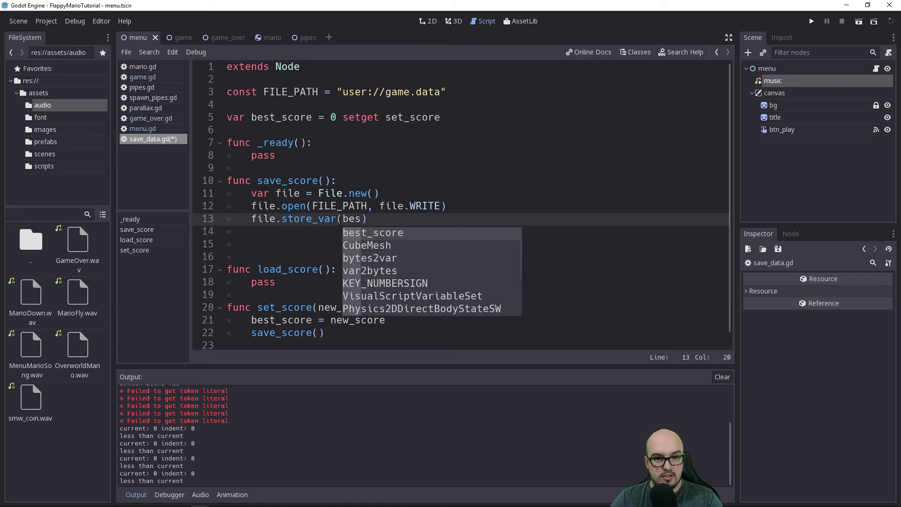
key(Return)
Step: Add file.close(), remove the extra blank lines and save save_data.gd
key(End)
key(Return)
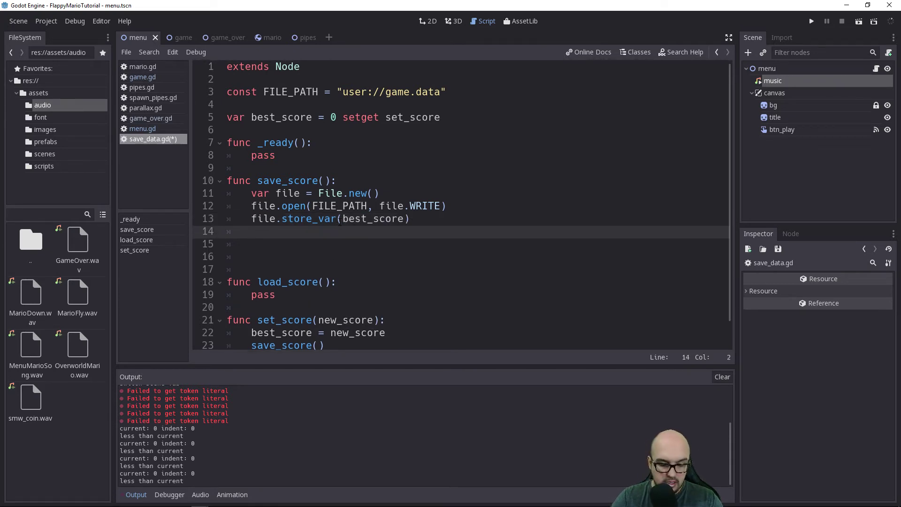
text(file.cl)
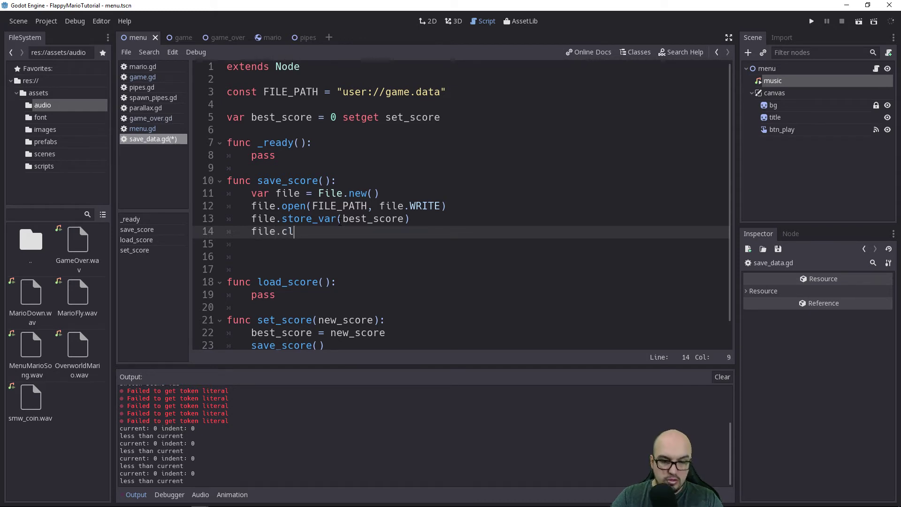
text(ose)
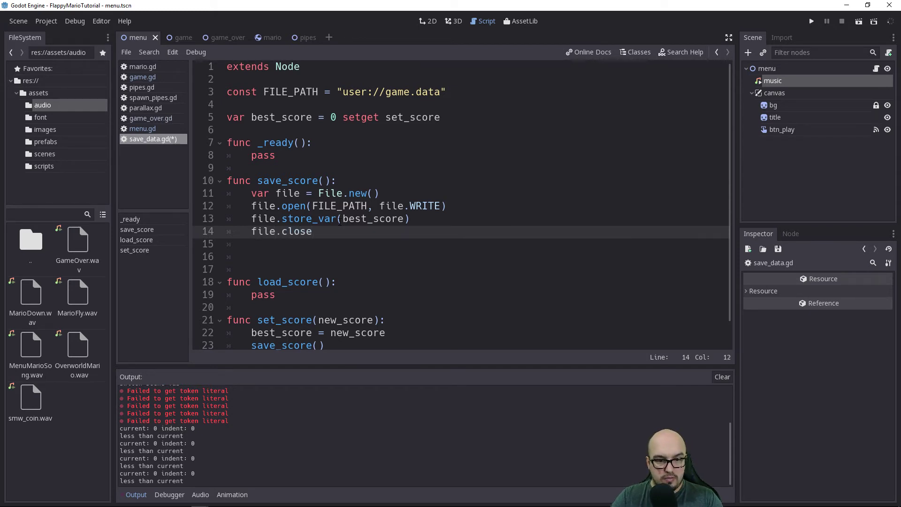
text(()
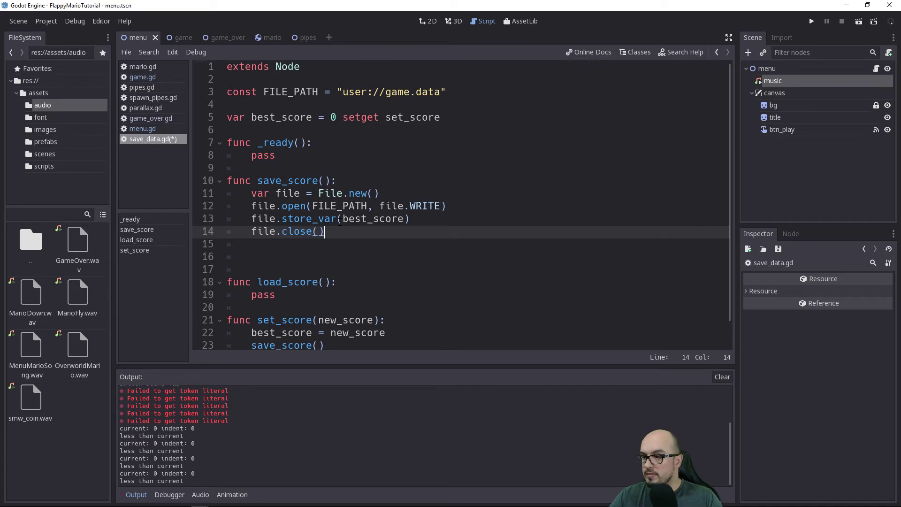
text())
key(Delete)
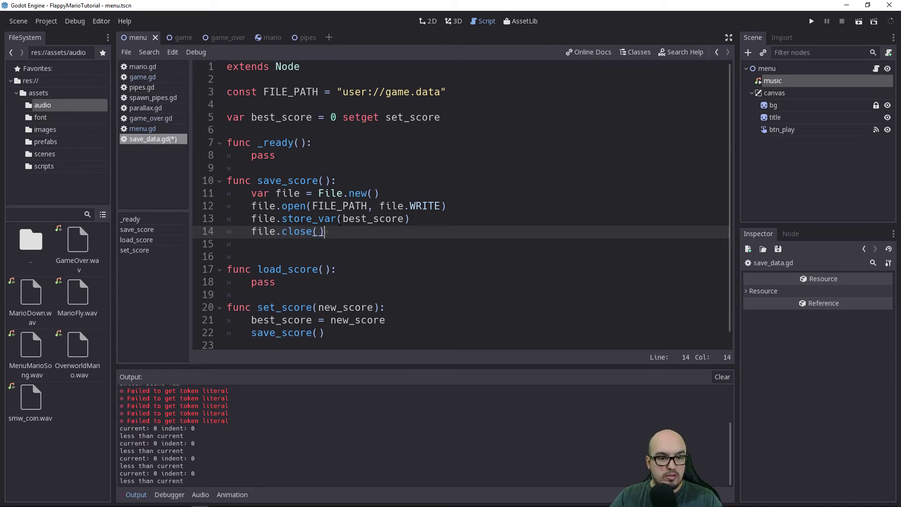
key(Delete)
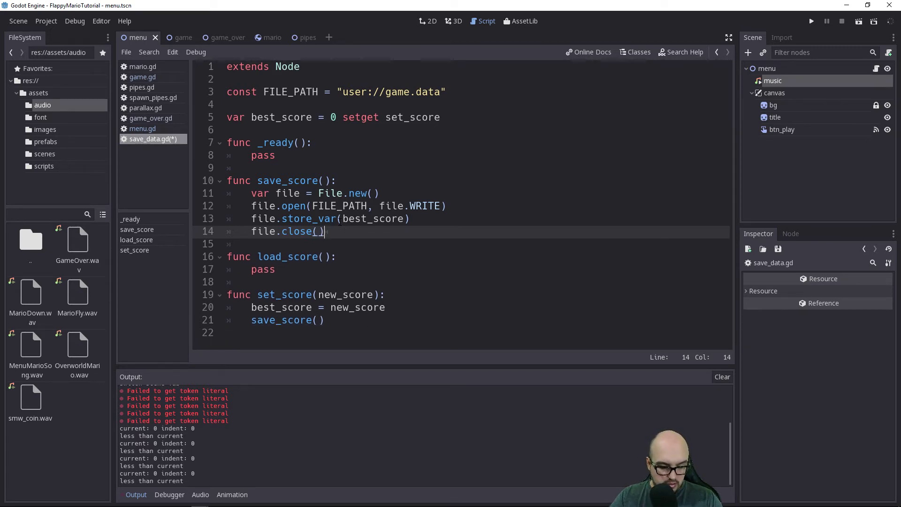
key(ctrl+s)
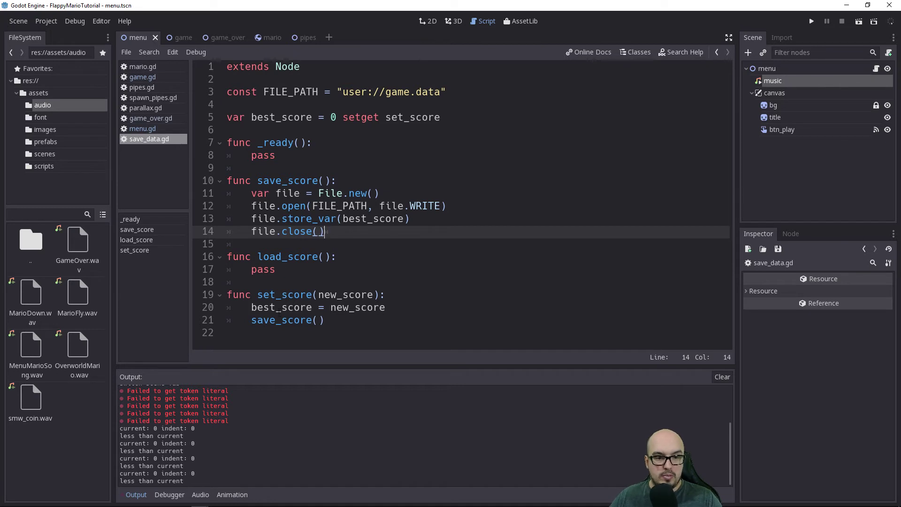
click(276, 295)
click(309, 117)
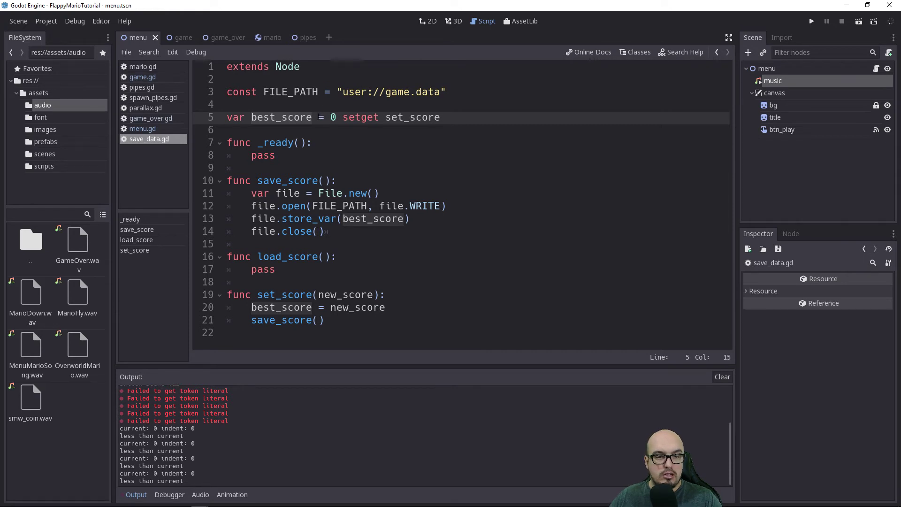
click(445, 118)
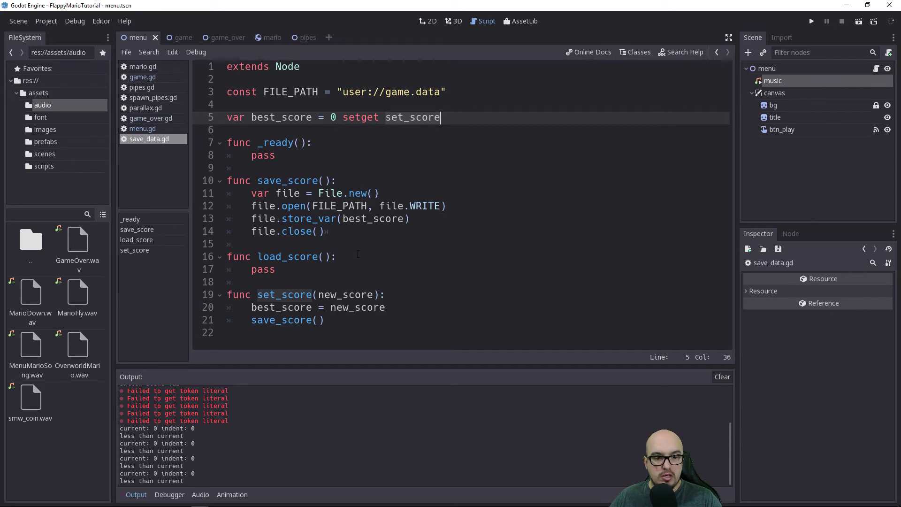
double_click(335, 294)
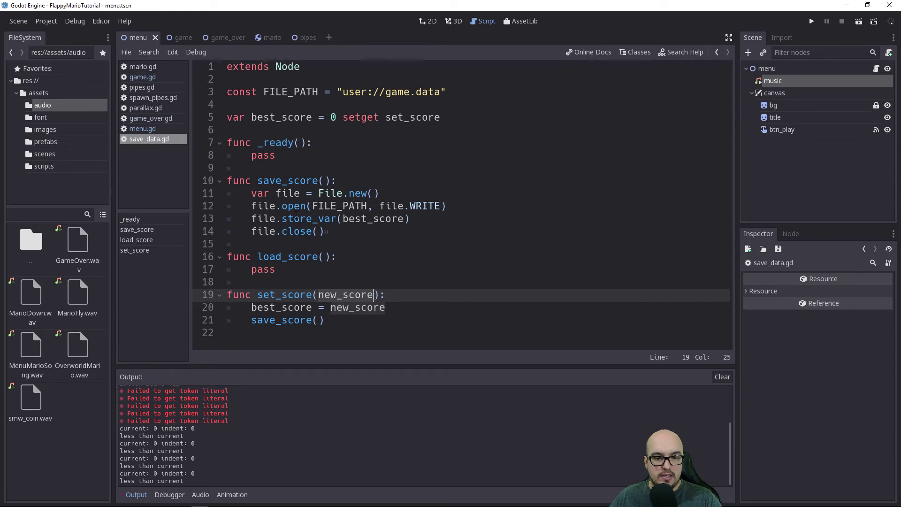
double_click(281, 307)
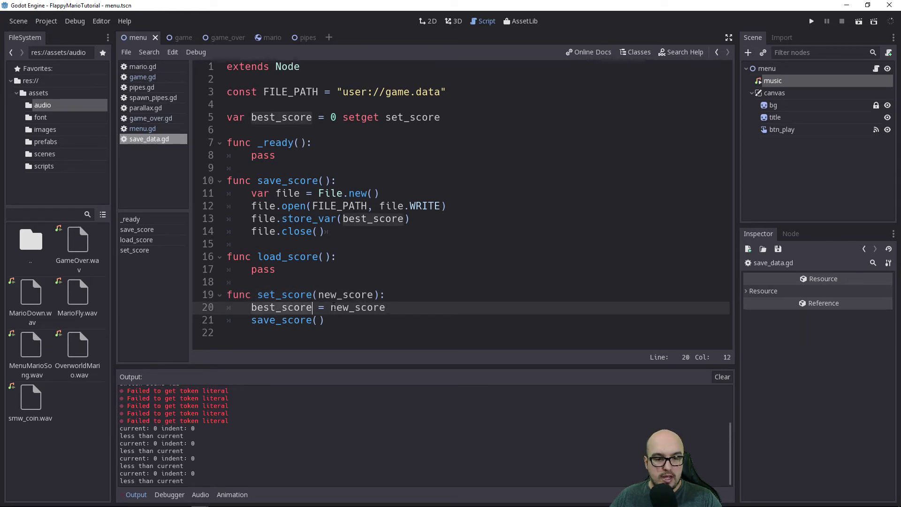
double_click(280, 319)
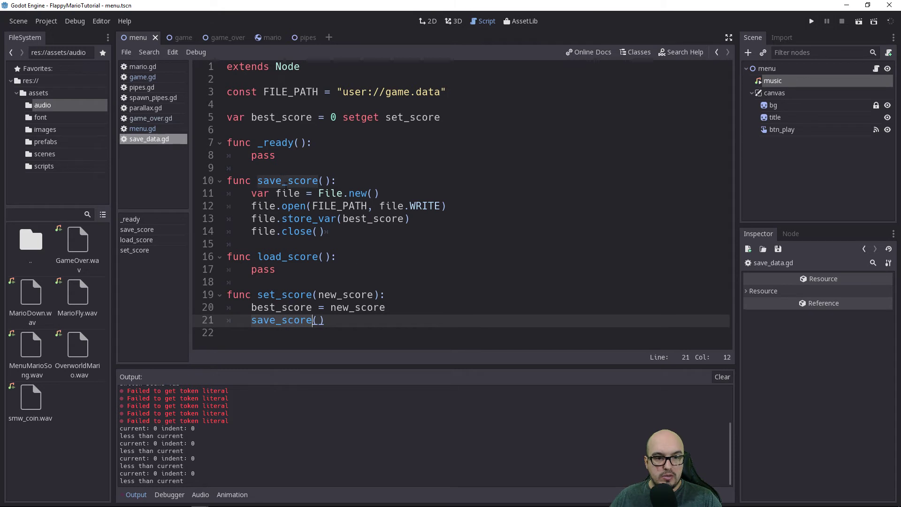
drag(251, 206, 345, 235)
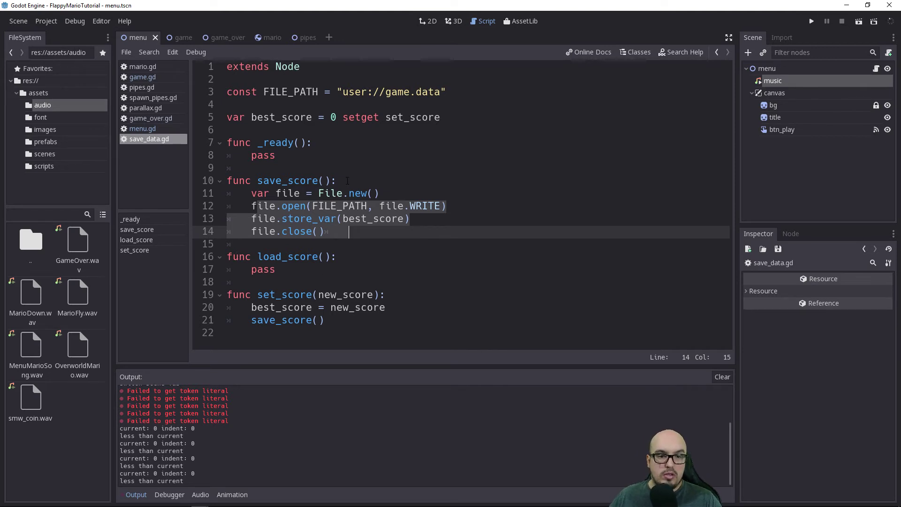
click(311, 144)
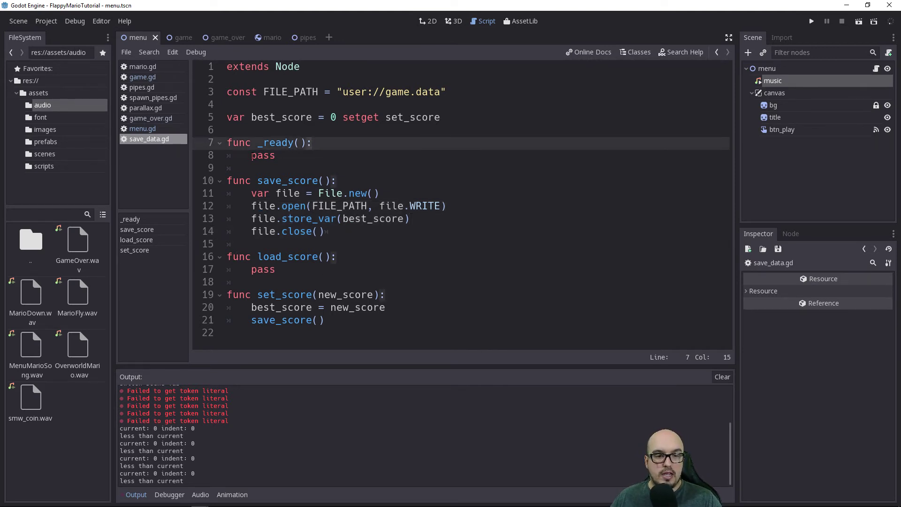
key(Down)
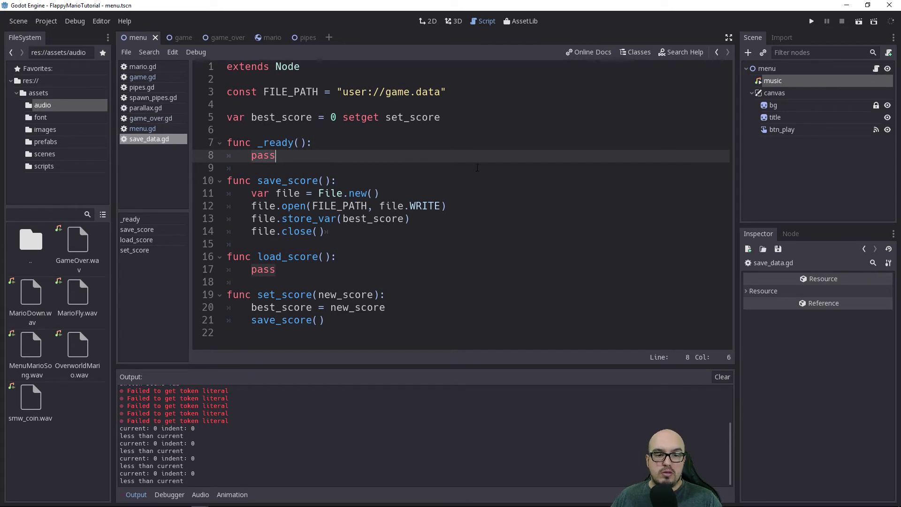
Step: Replace pass in _ready with a load_score() call via autocomplete
key(ctrl+shift+Left)
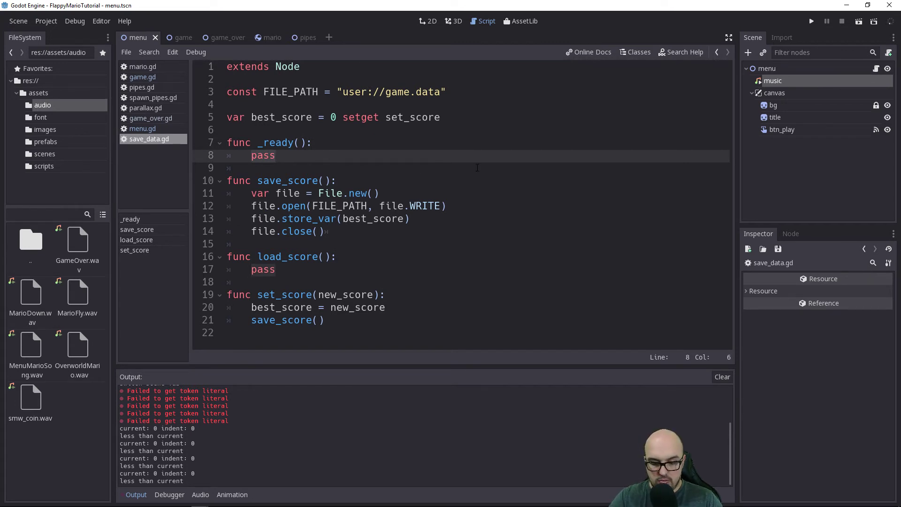
text(lo)
key(Down)
key(Down)
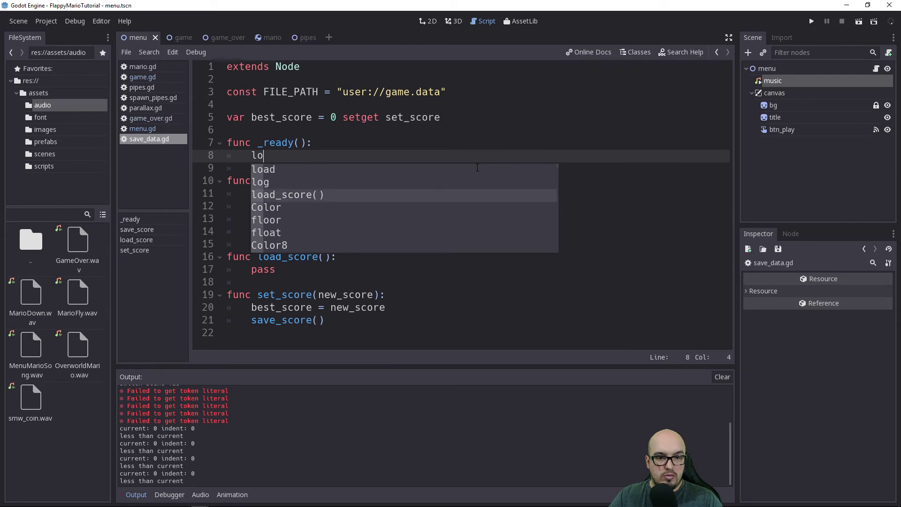
key(Return)
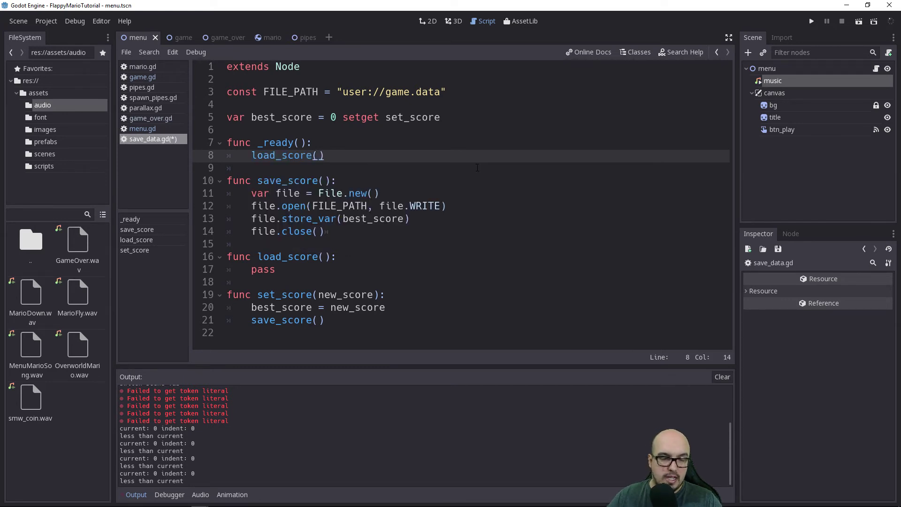
double_click(276, 120)
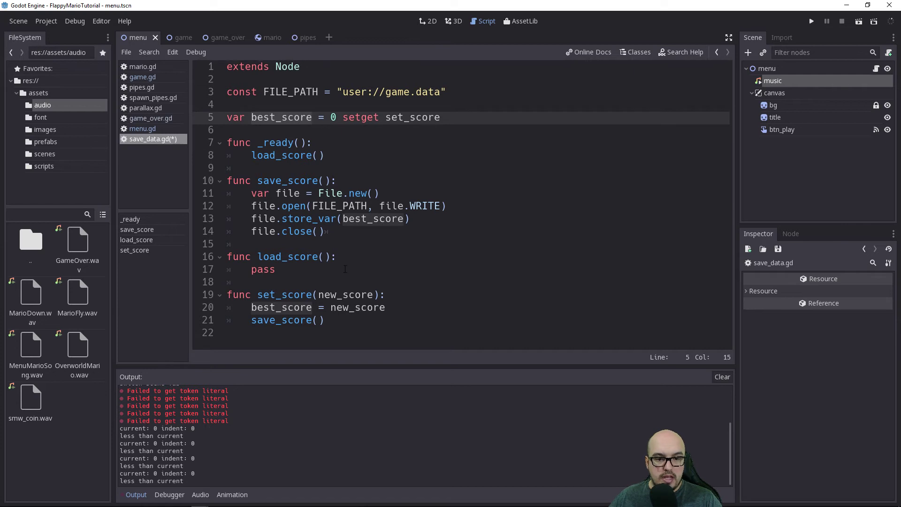
click(257, 270)
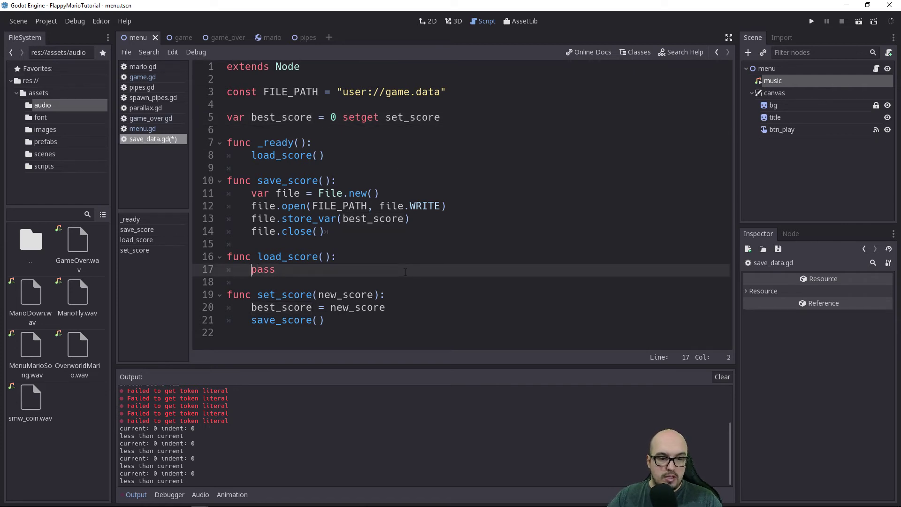
Step: Replace load_score's pass with var file = File.new()
key(shift+Right)
key(shift+Right)
key(shift+Right)
key(shift+Right)
key(BackSpace)
key(Return)
key(Return)
key(Return)
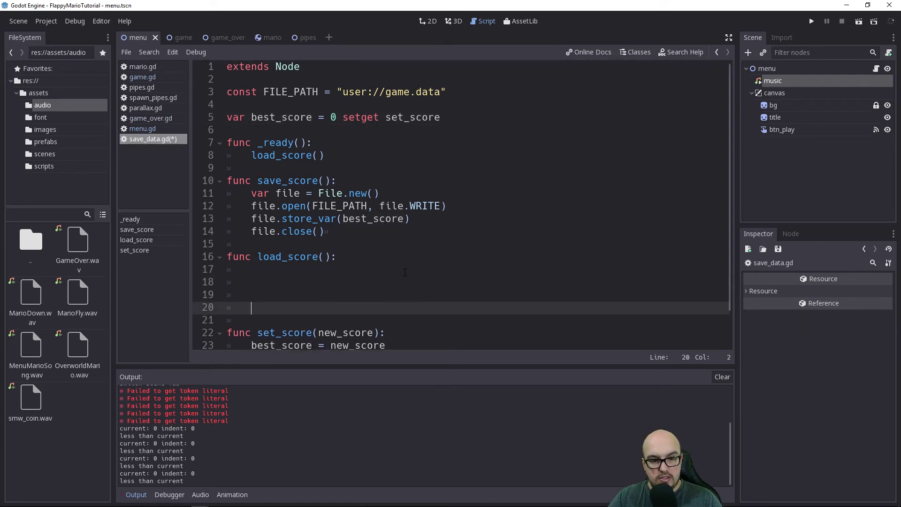
key(Up)
key(Up)
key(Up)
scroll(405, 272, down, 1)
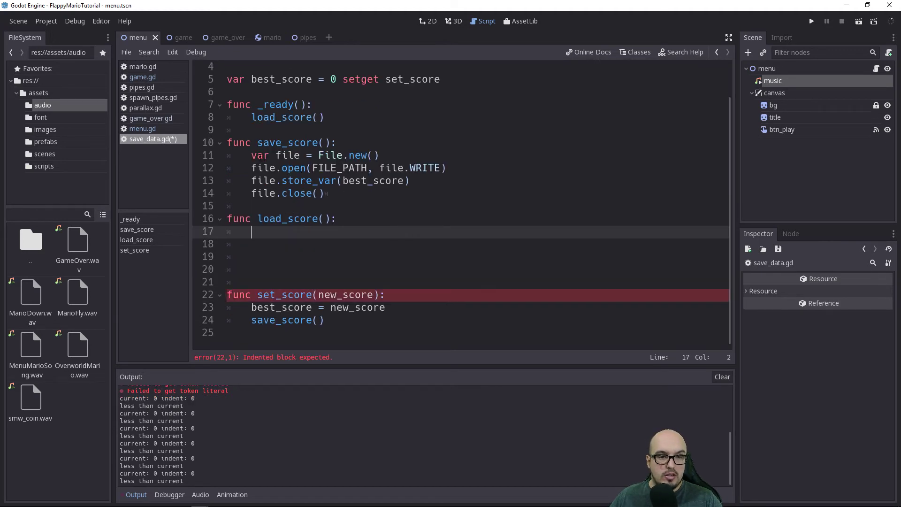
click(379, 155)
drag(253, 168, 447, 168)
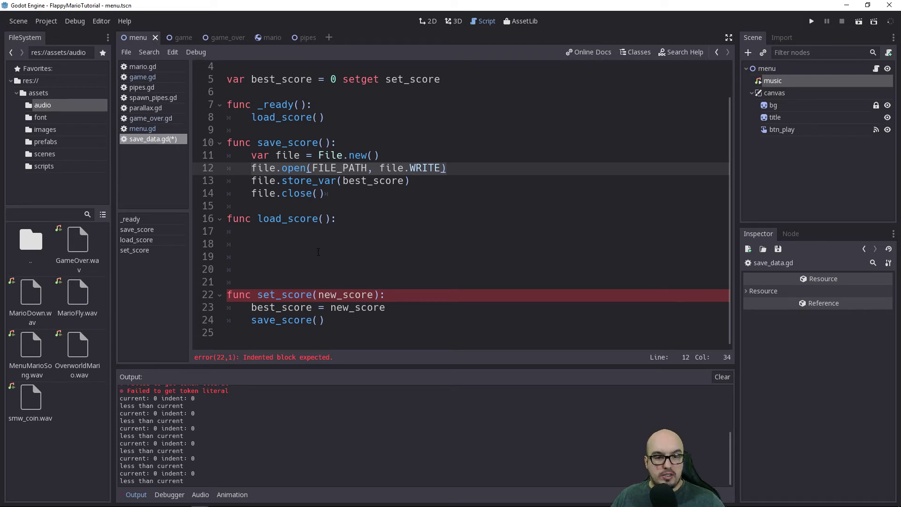
click(370, 248)
text(f)
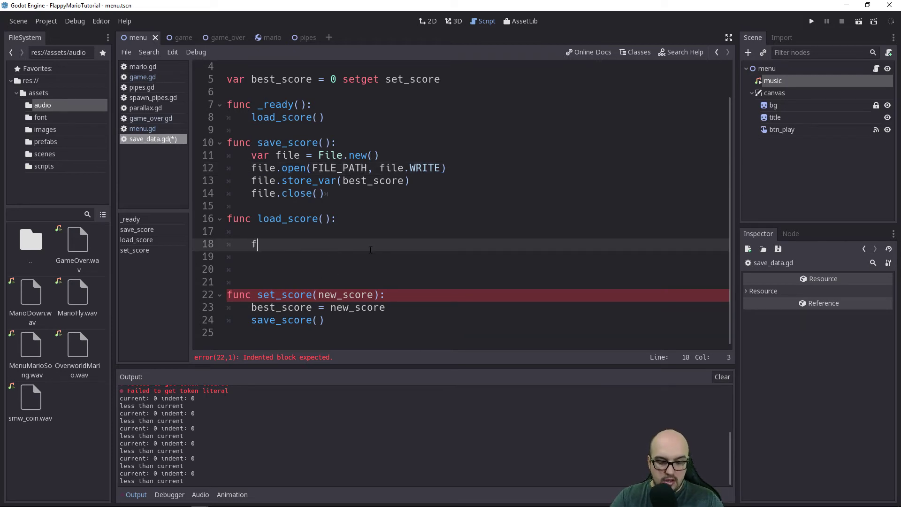
text(ile)
key(BackSpace)
key(BackSpace)
key(BackSpace)
key(BackSpace)
text(v)
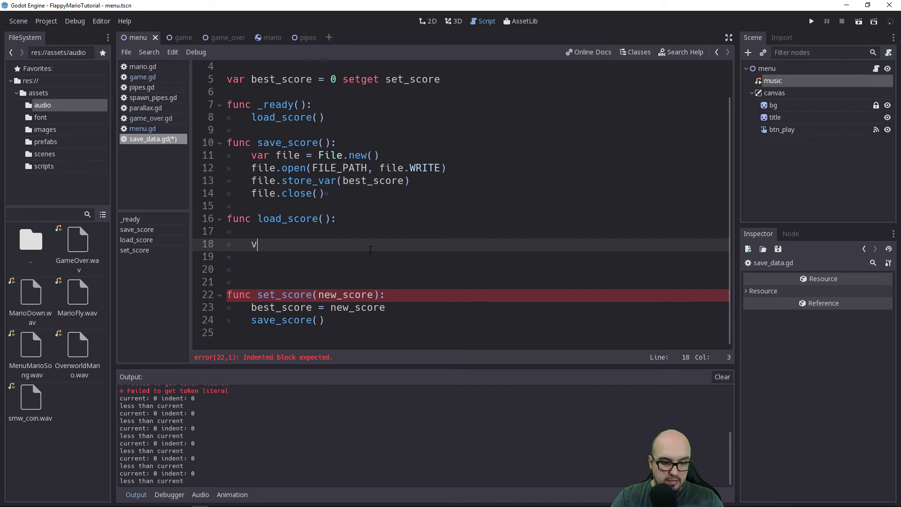
text(ar file )
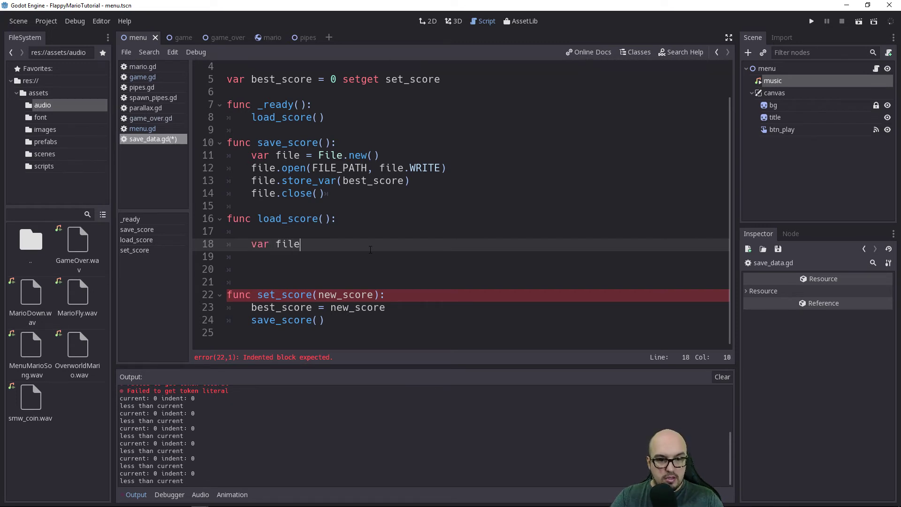
text(= )
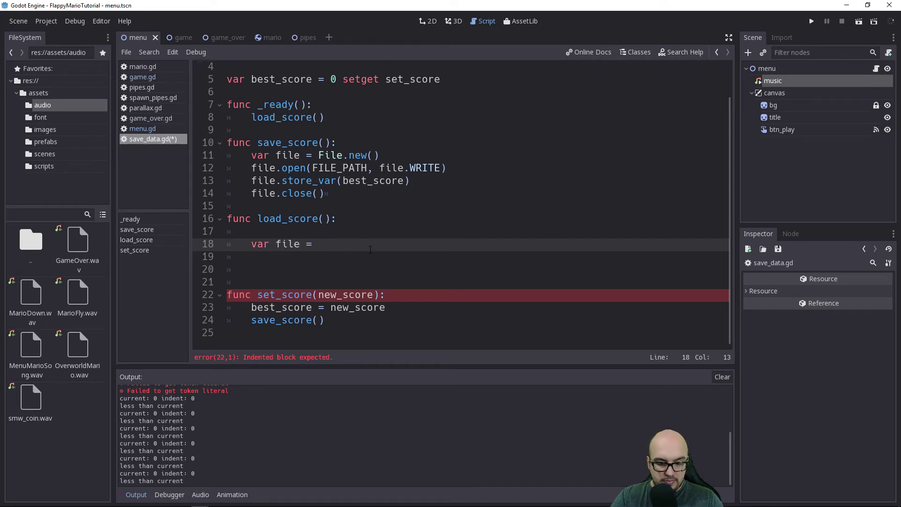
text(File.)
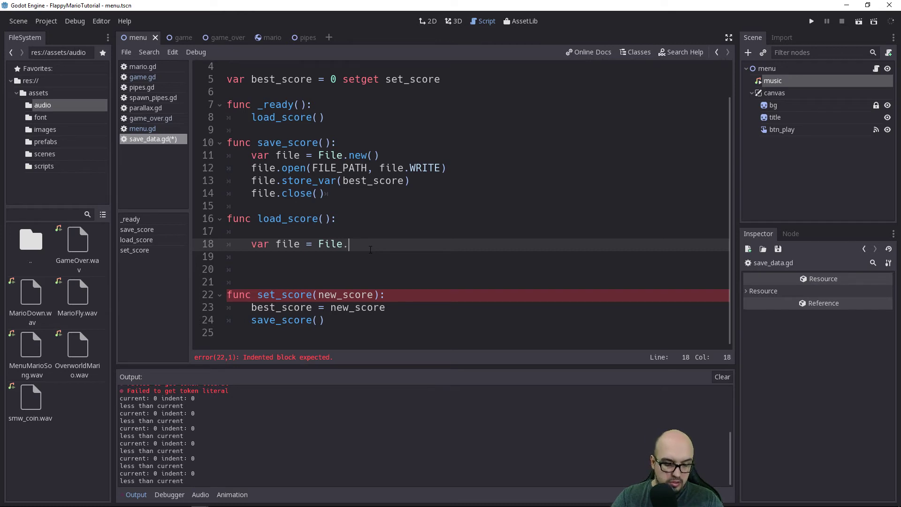
text(new)
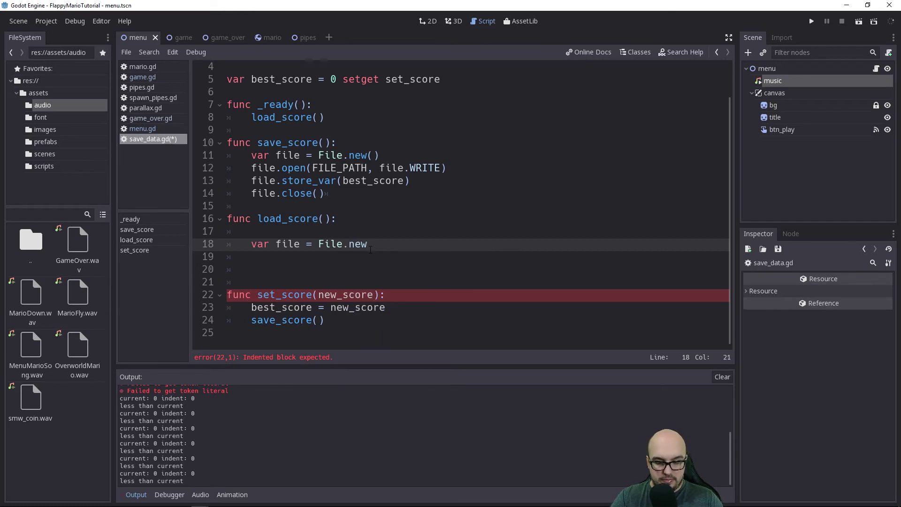
text(())
key(Return)
key(Return)
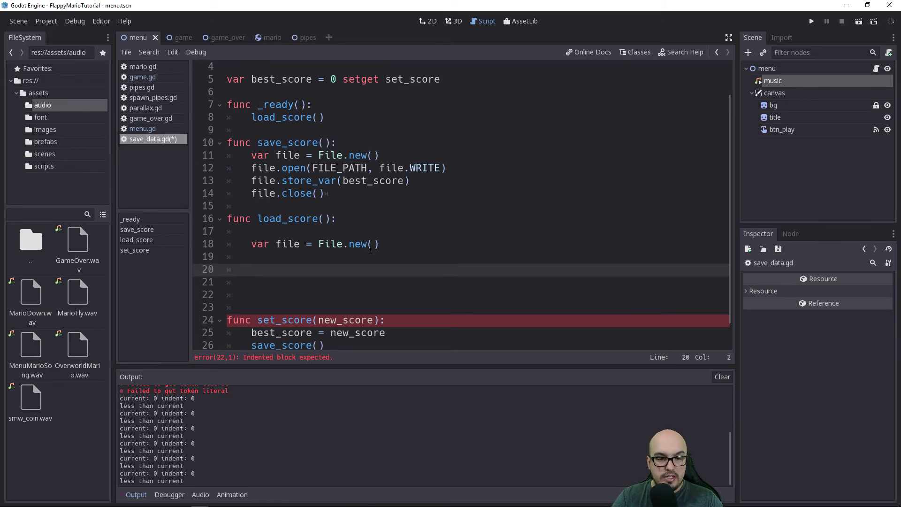
Step: In load_score, write 'if file.file_exists(FILE_PATH)' using the FILE_PATH constant copied from line 3
text(if )
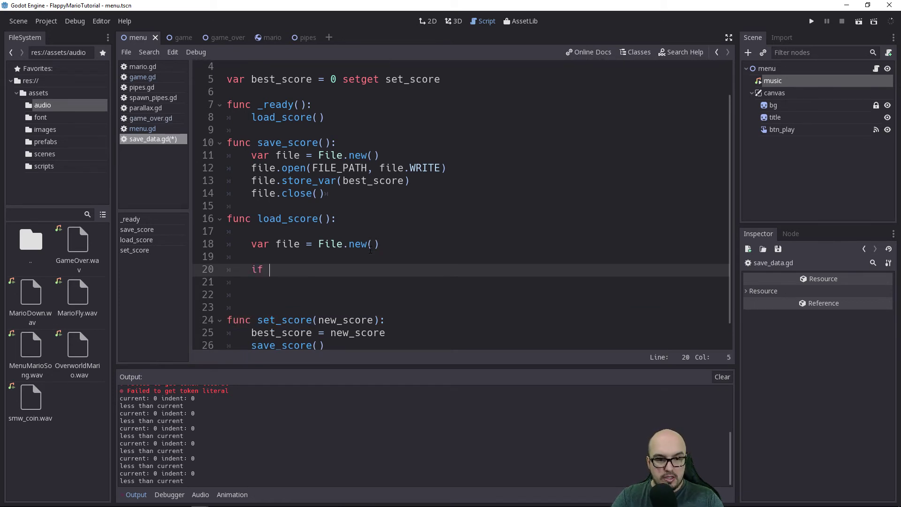
text(file)
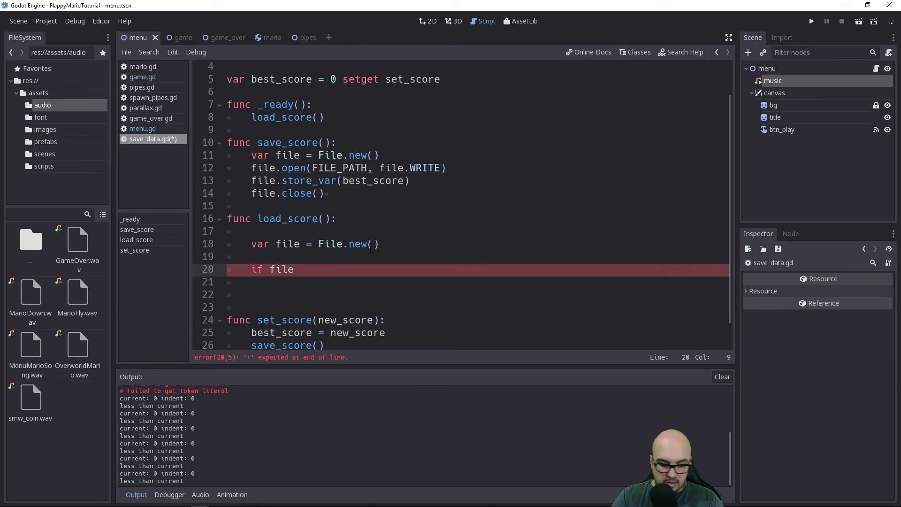
text(.)
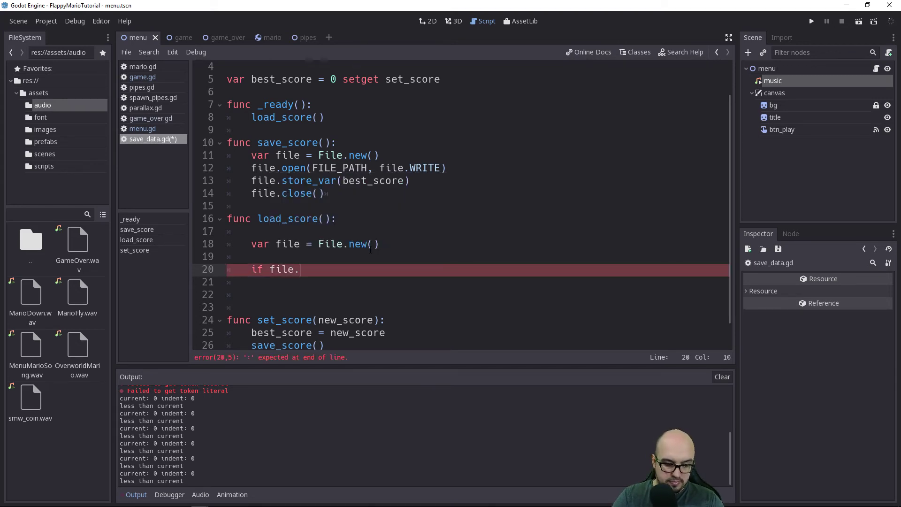
text(fi)
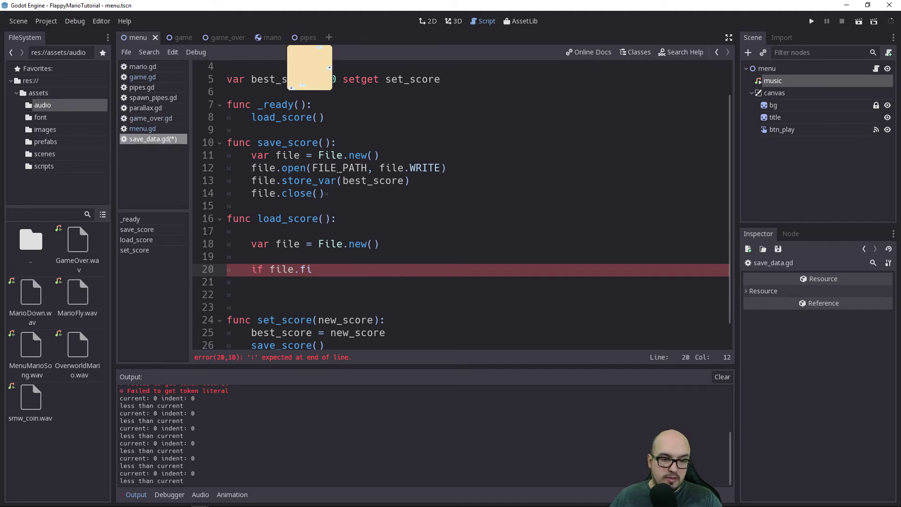
text(le)
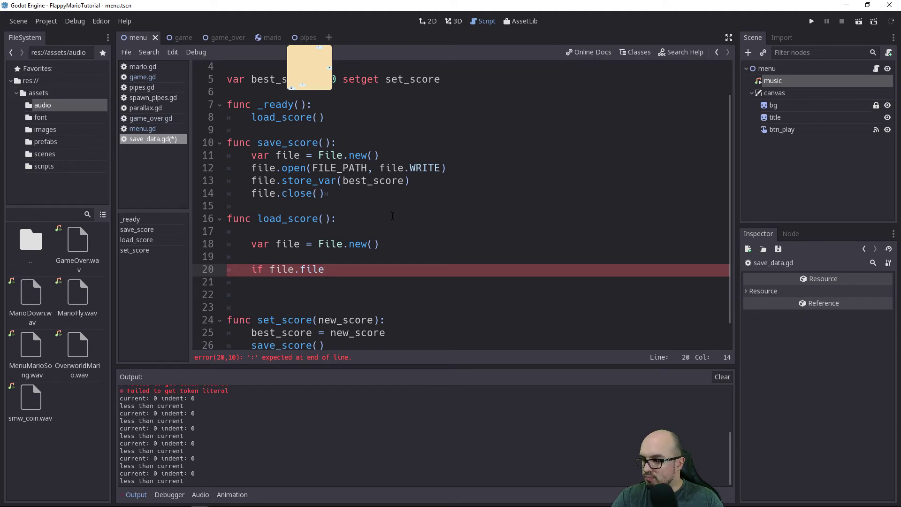
text(_ex)
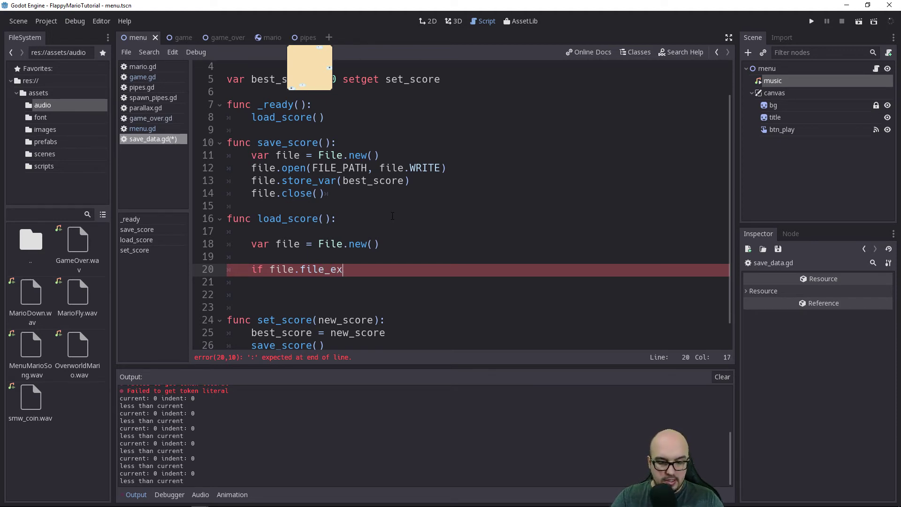
text(ists)
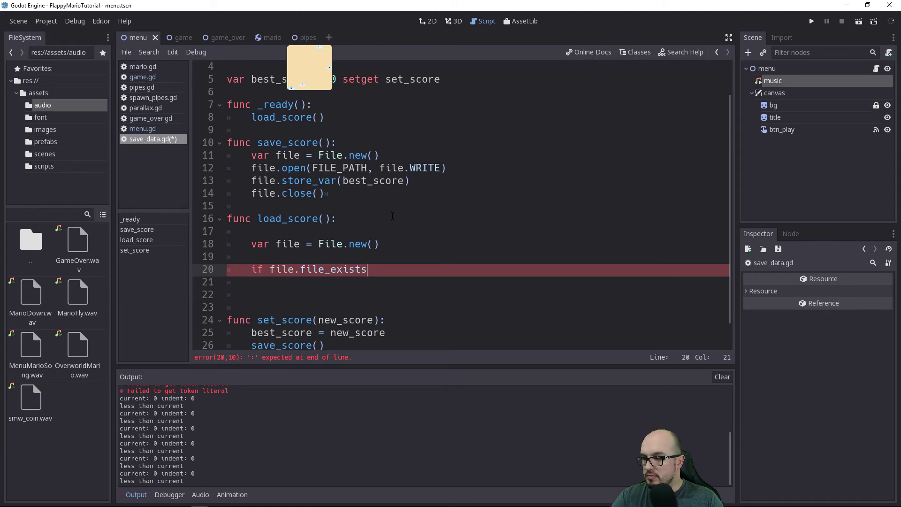
text(()
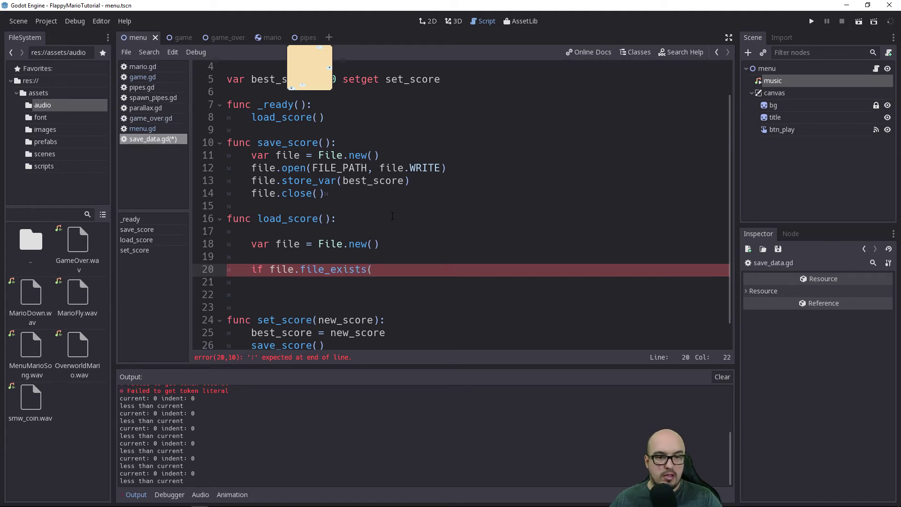
scroll(434, 211, up, 1)
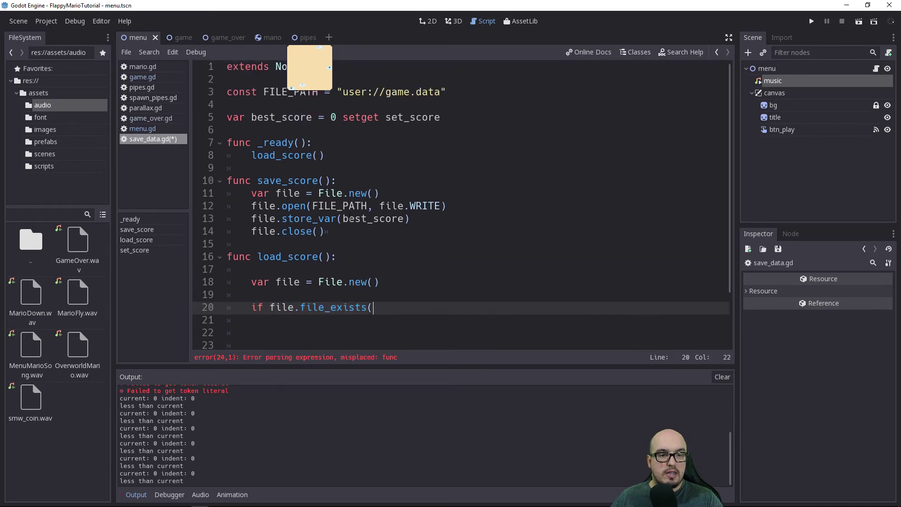
double_click(291, 92)
key(ctrl+c)
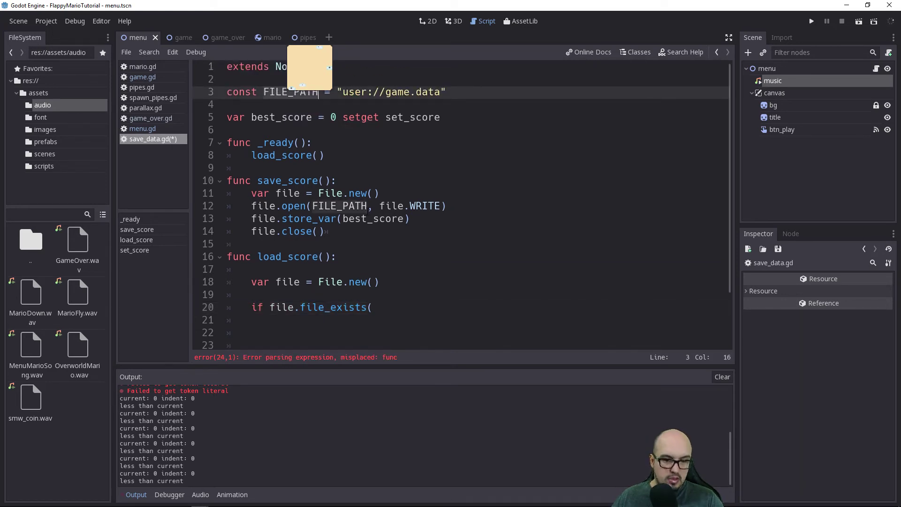
click(377, 305)
key(ctrl+v)
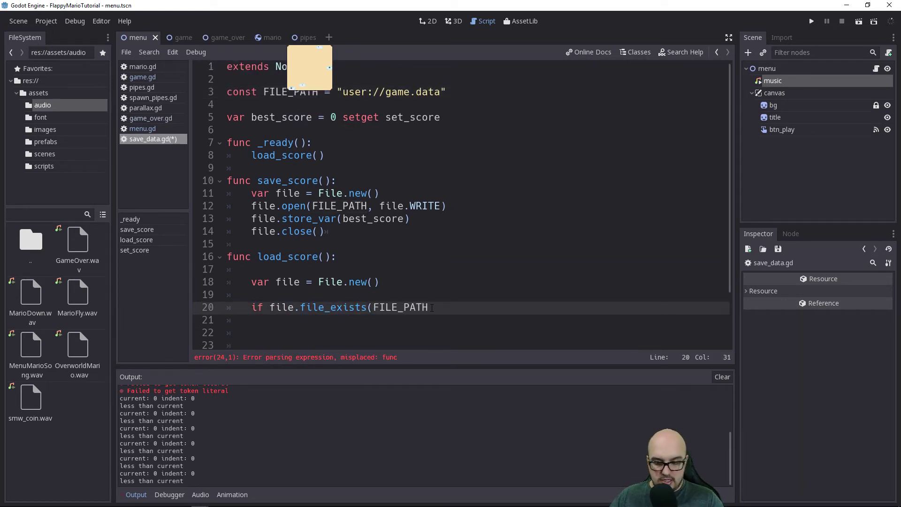
text())
Step: Remove the blank line above the check, end it with a colon, and start its indented block
key(Up)
key(BackSpace)
key(BackSpace)
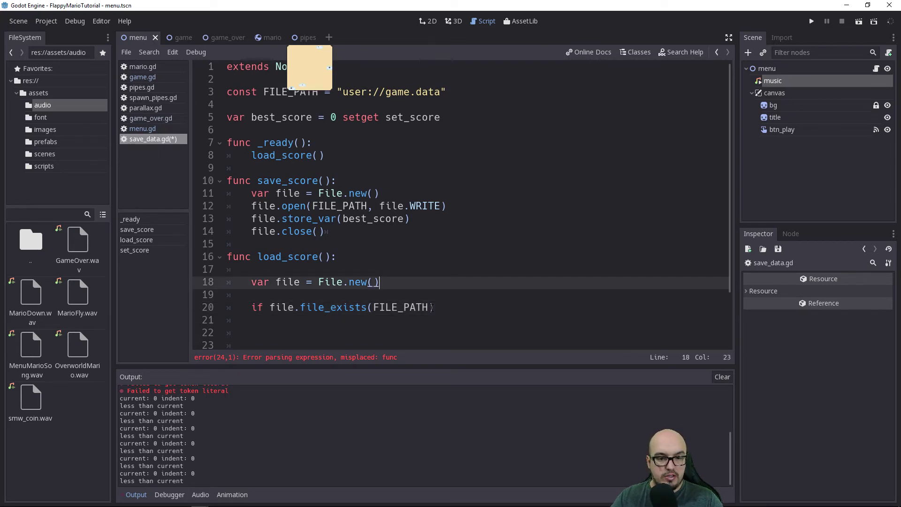
key(ctrl+Left)
key(ctrl+Left)
key(ctrl+Left)
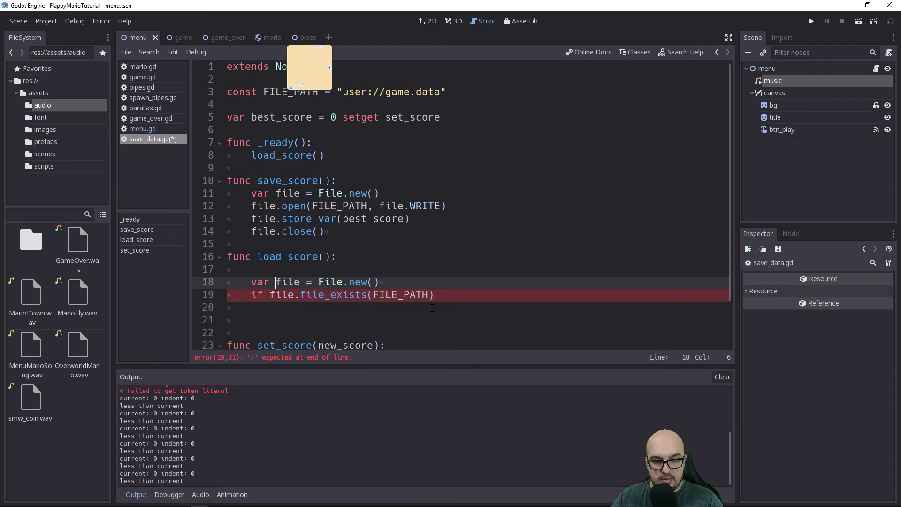
click(432, 309)
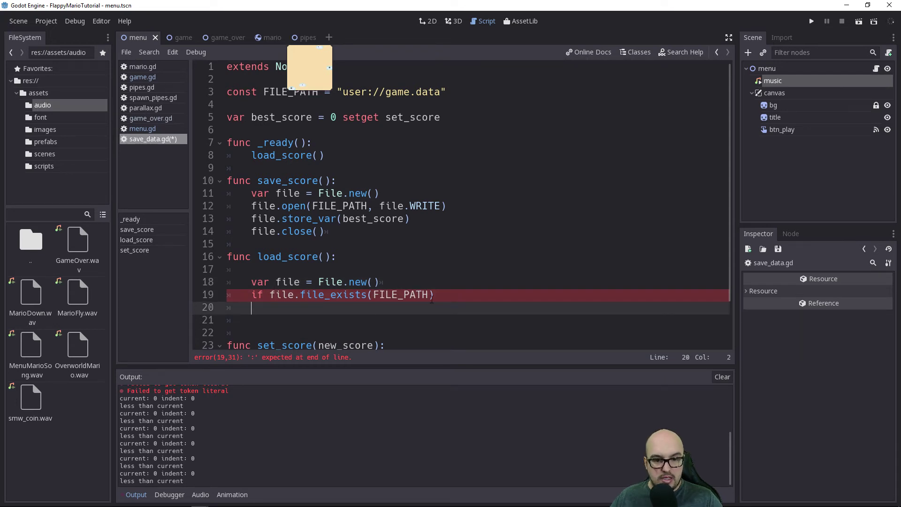
click(435, 299)
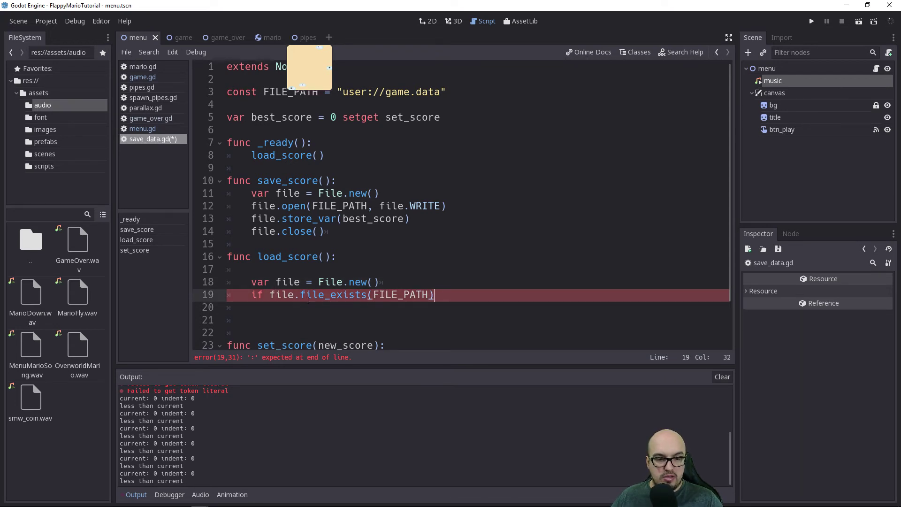
text(:)
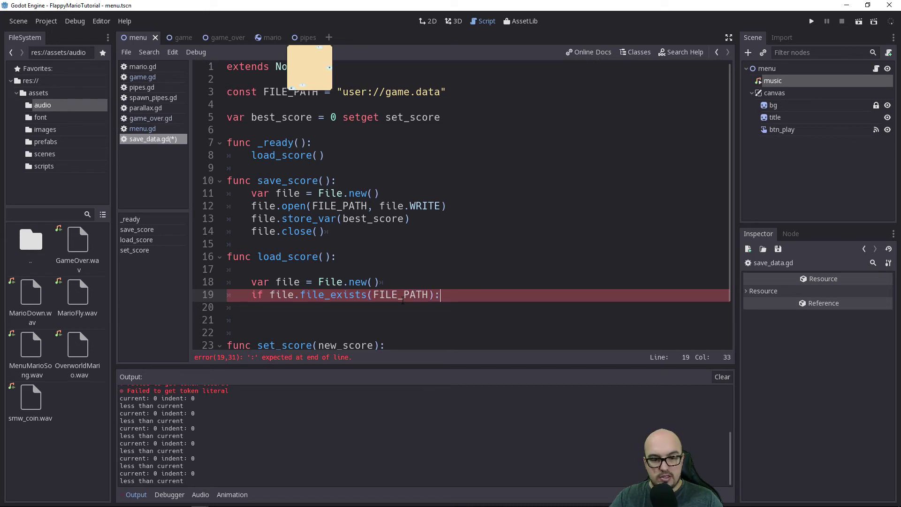
key(Return)
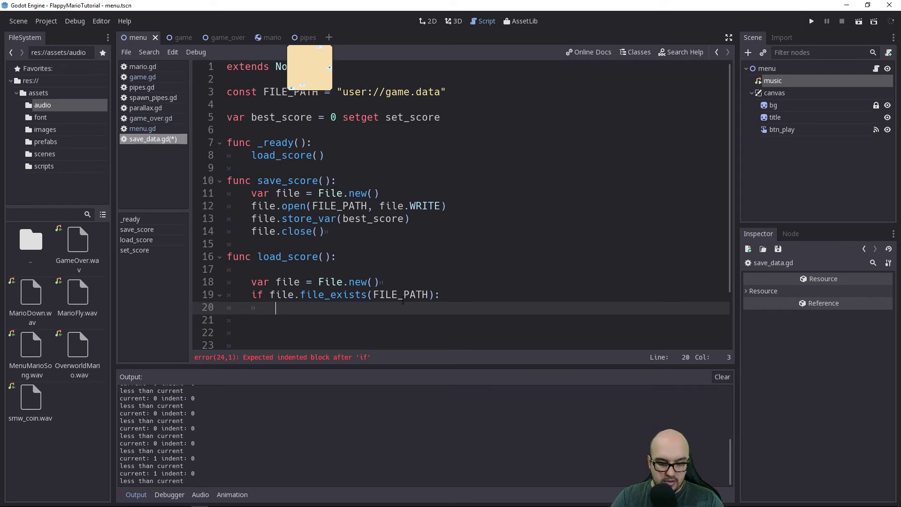
Step: Inside the if block, write file.open(FILE_PATH, File.READ)
text(filke)
key(BackSpace)
key(BackSpace)
text(e)
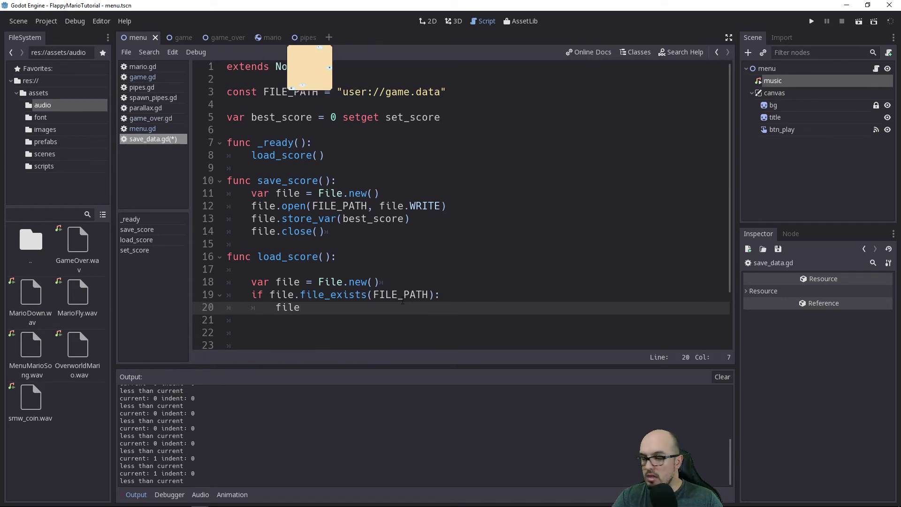
text(,)
key(BackSpace)
text(.)
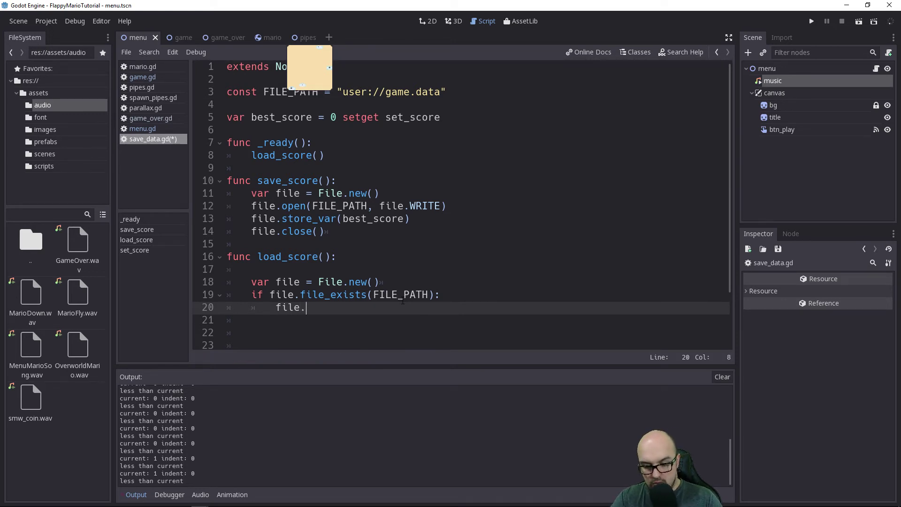
text(open()
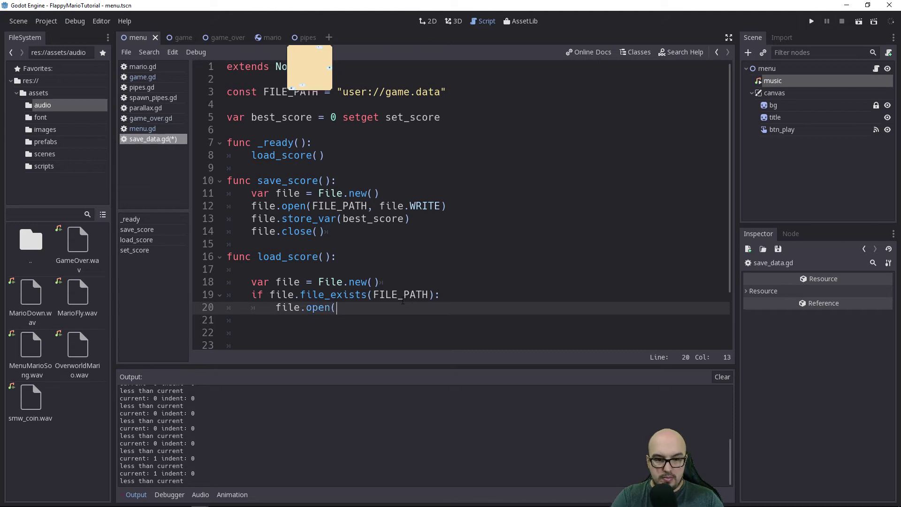
text(FILE_PATH)
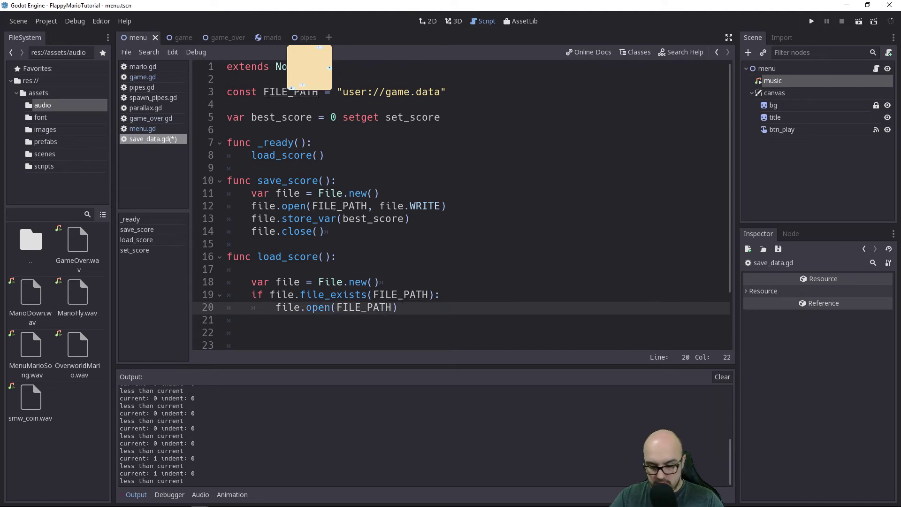
text(,)
key(BackSpace)
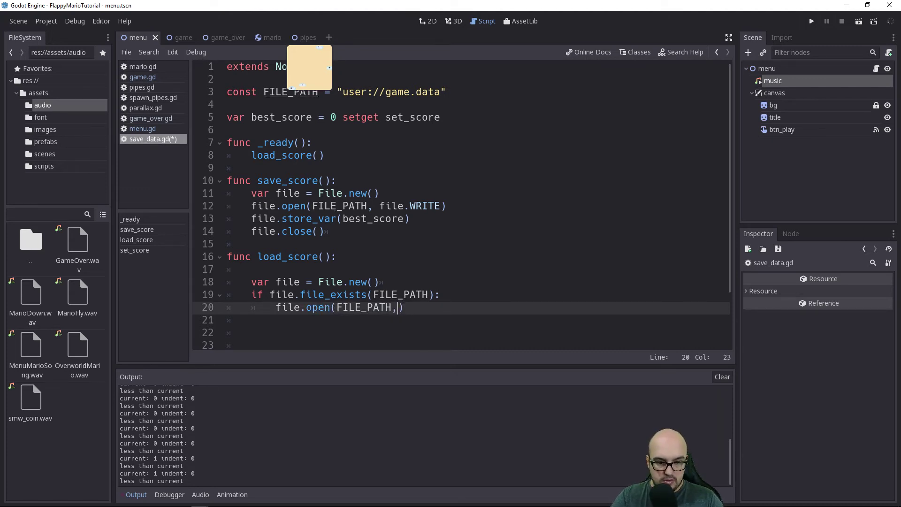
text(File)
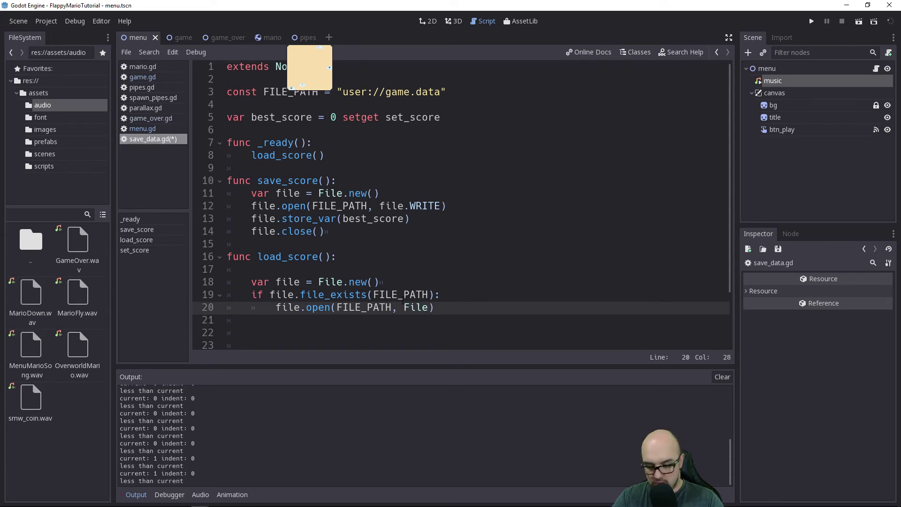
text(.RE)
key(Return)
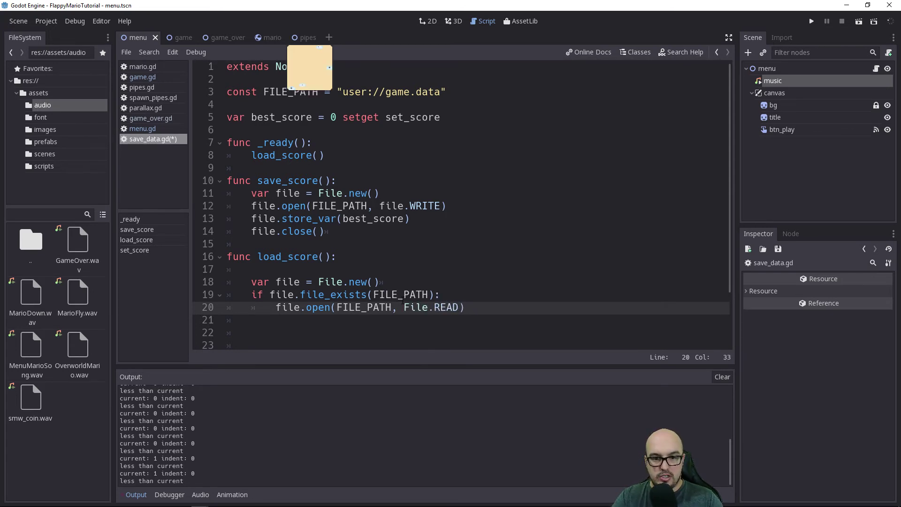
text())
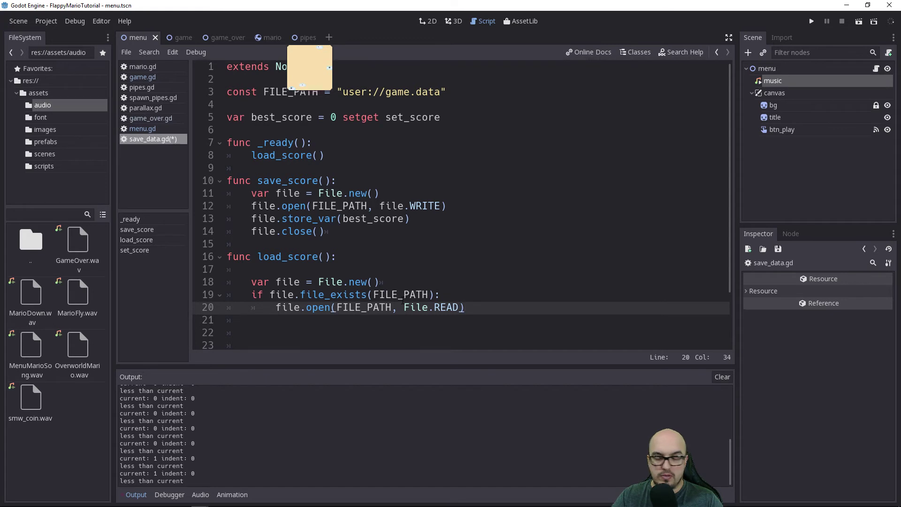
key(Return)
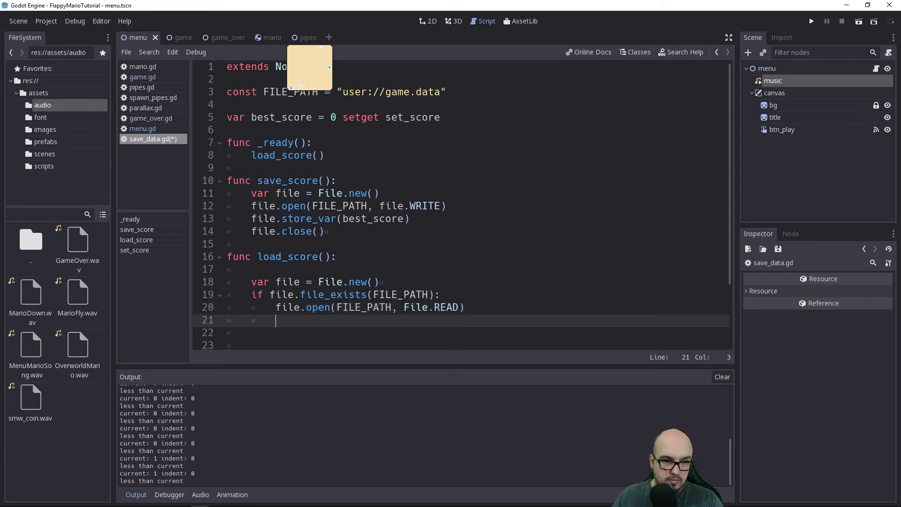
Step: On the next line, assign best_score = file.get_var()
text(b)
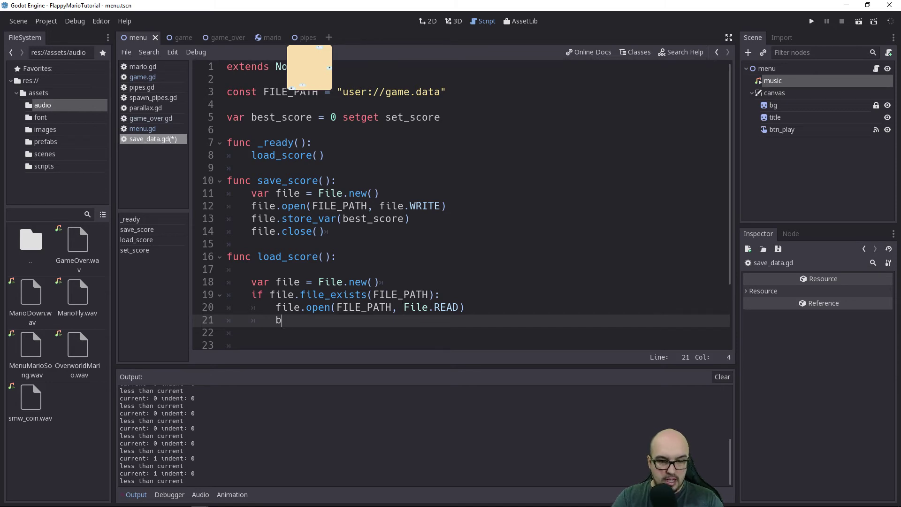
text(est_score)
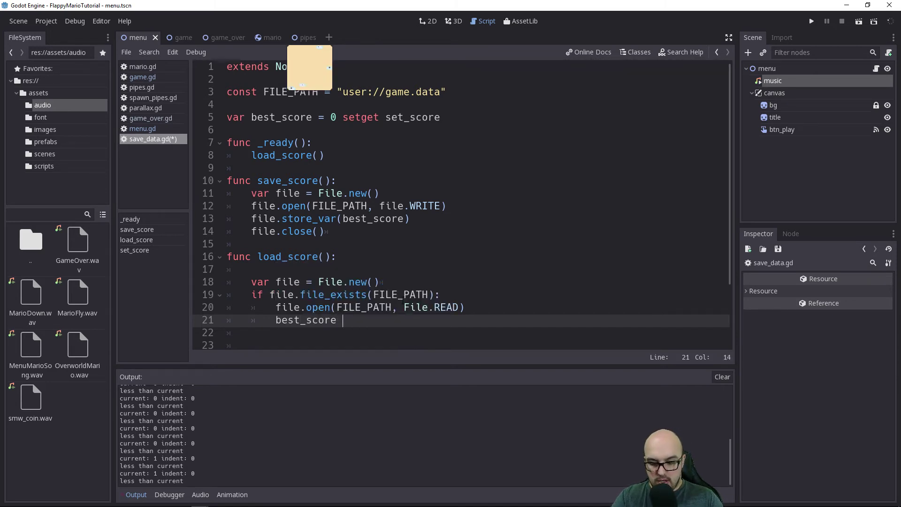
text(= )
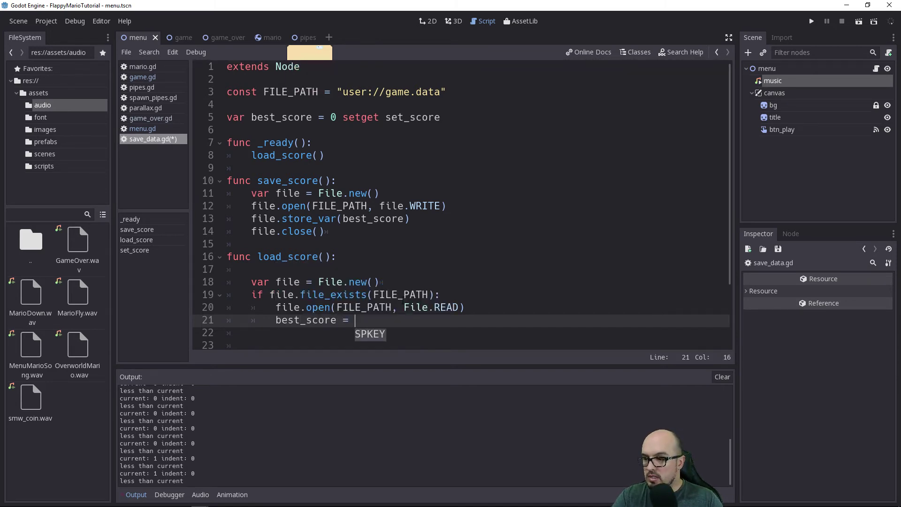
text(file)
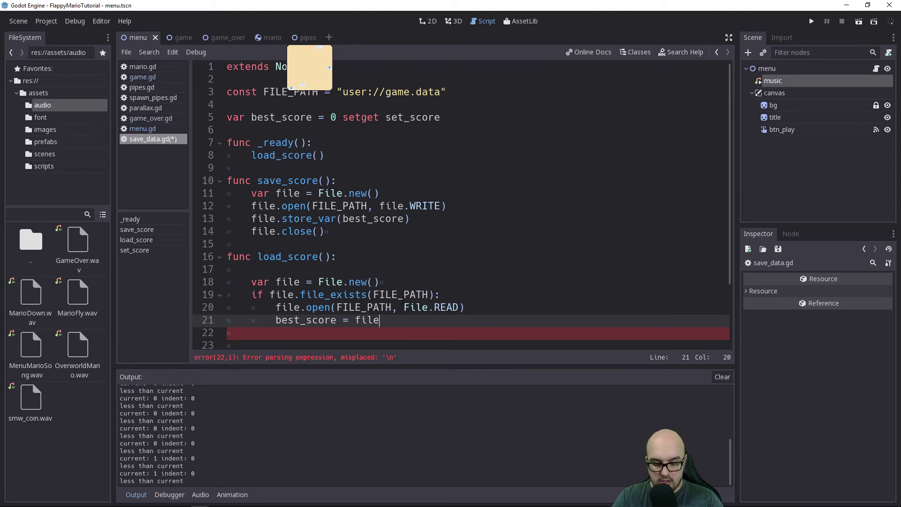
text(.get)
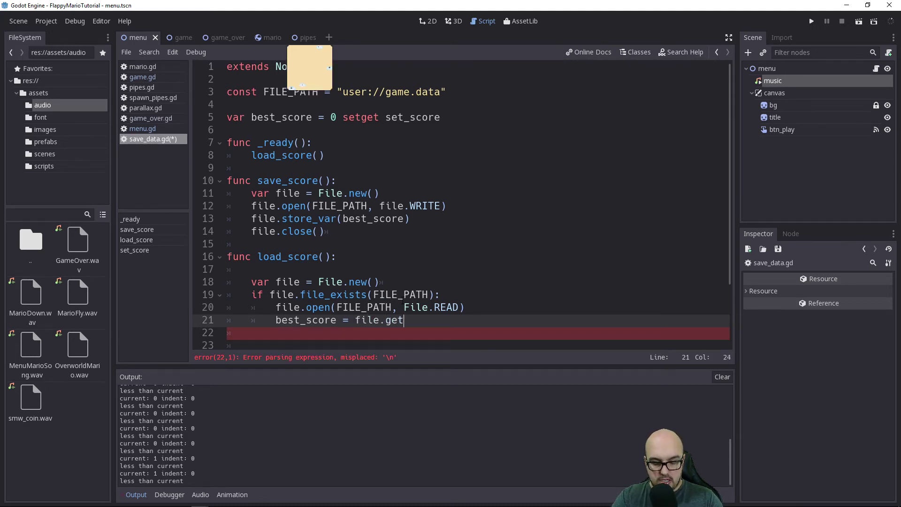
text(_va)
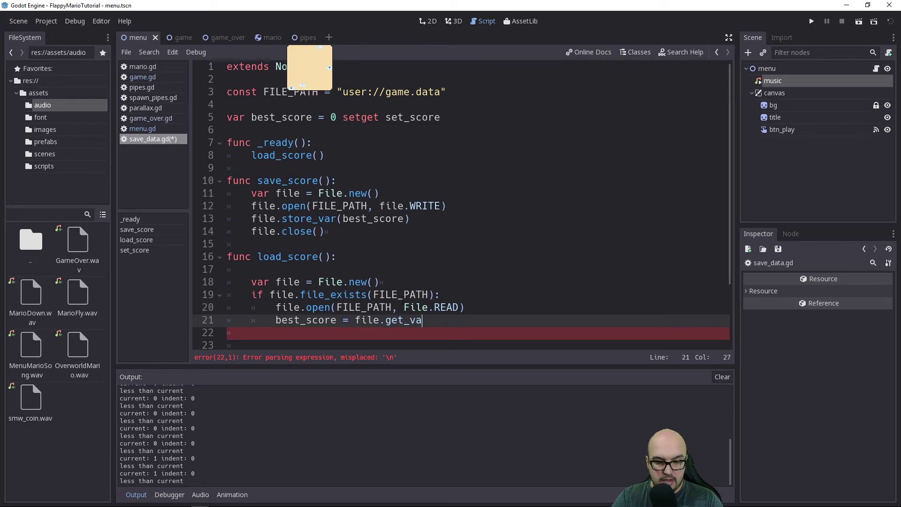
text(r())
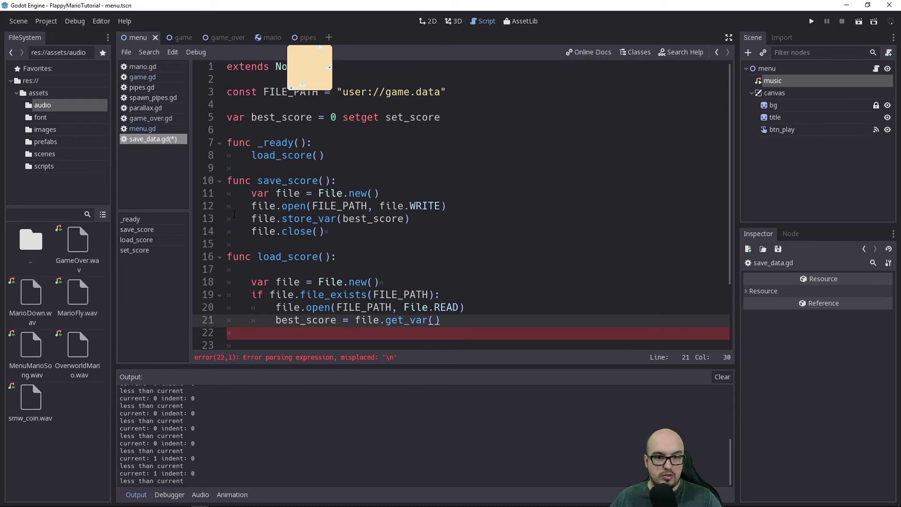
scroll(458, 242, down, 2)
scroll(458, 242, down, 1)
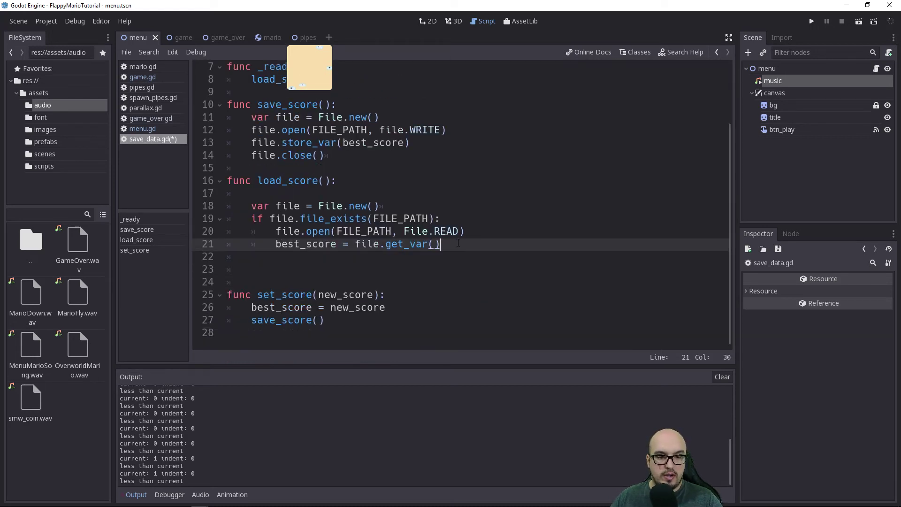
Step: Add file.close() after the get_var line and delete the extra blank lines below it
key(Return)
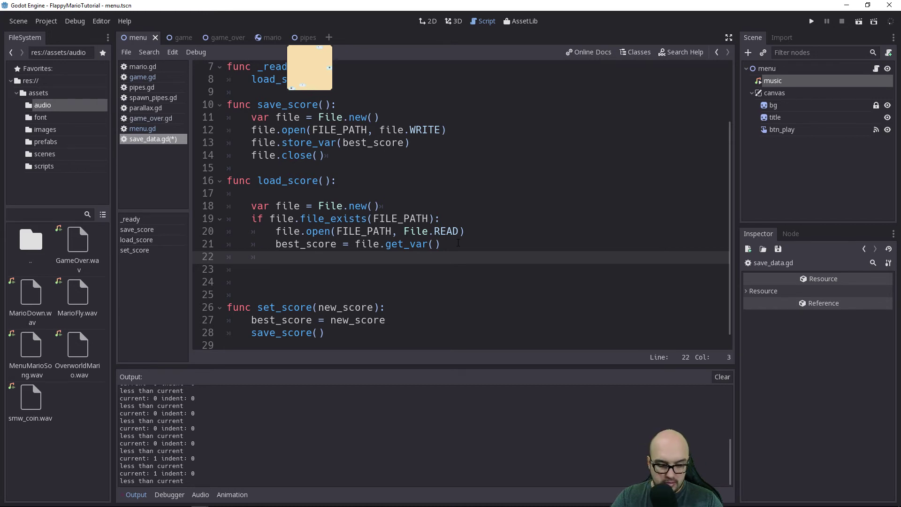
text(file)
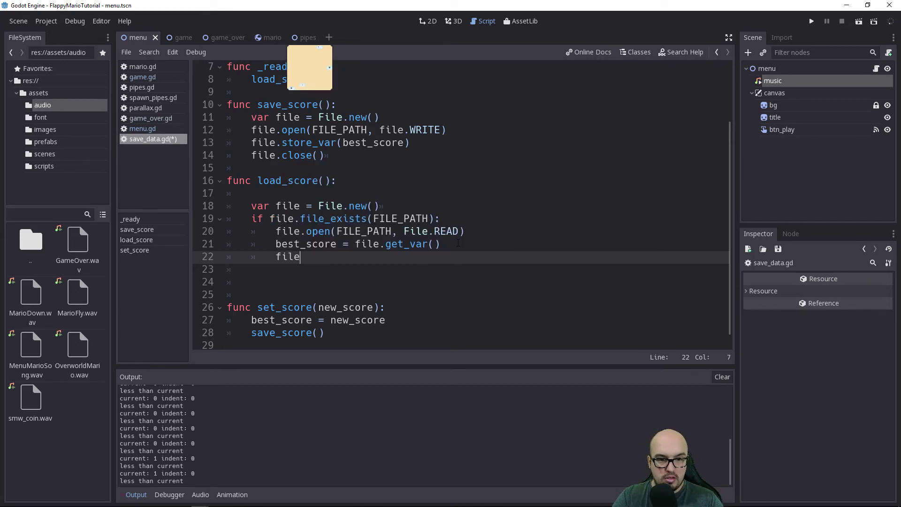
text(.)
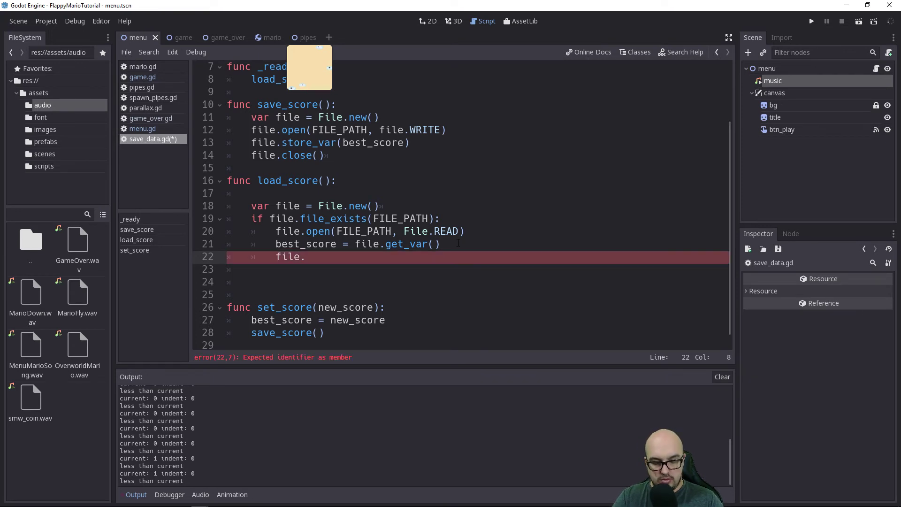
text(clo)
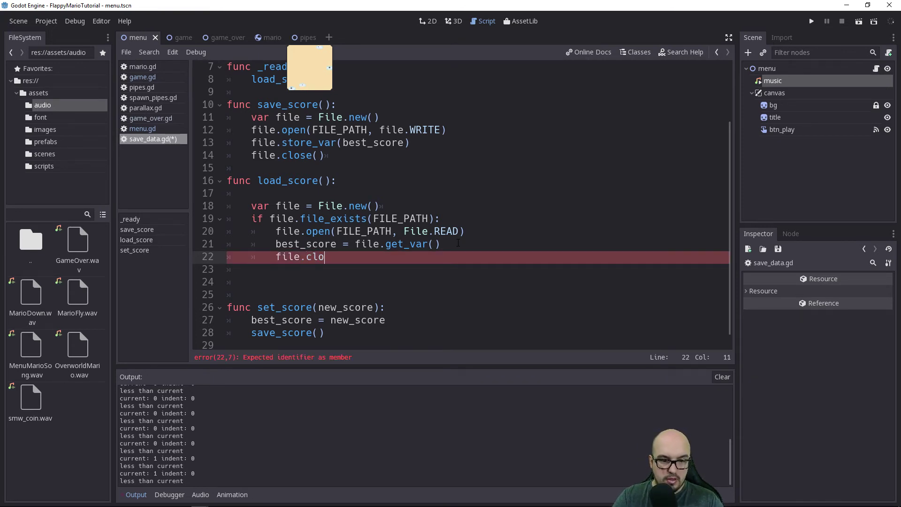
text(se)
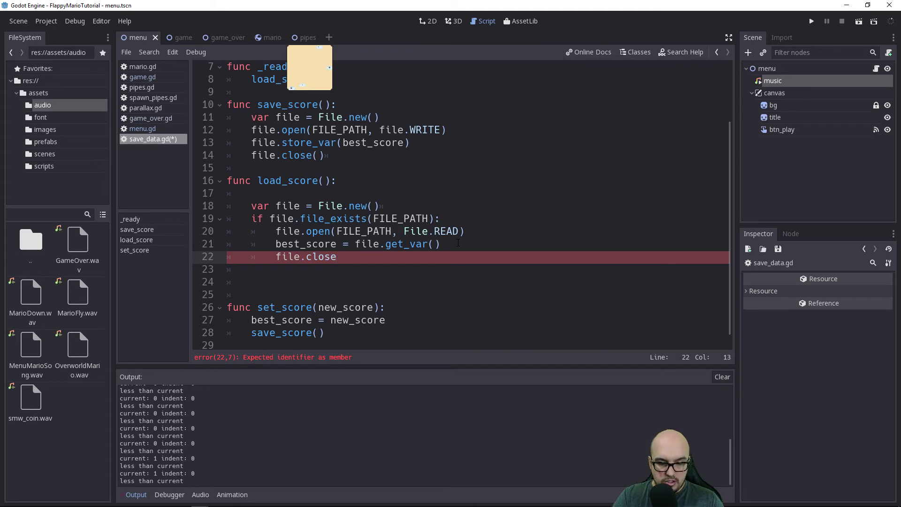
text(())
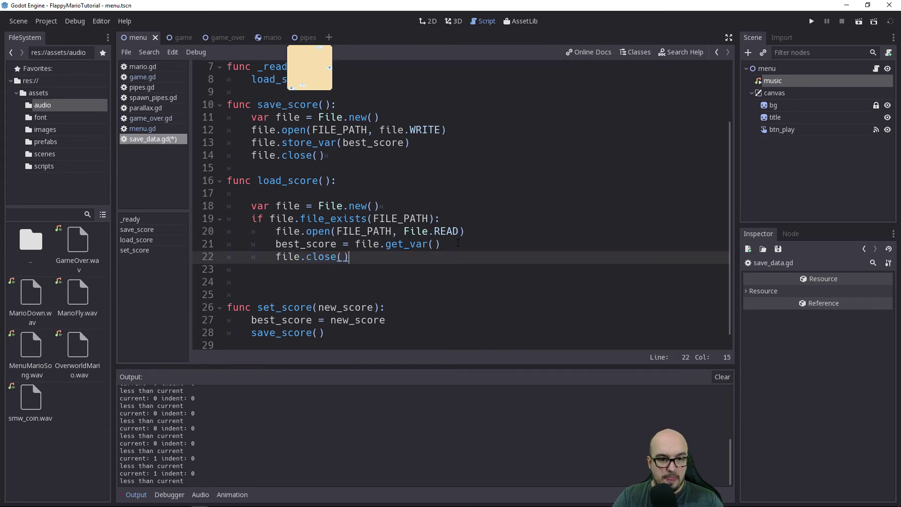
key(Delete)
key(Down)
key(Up)
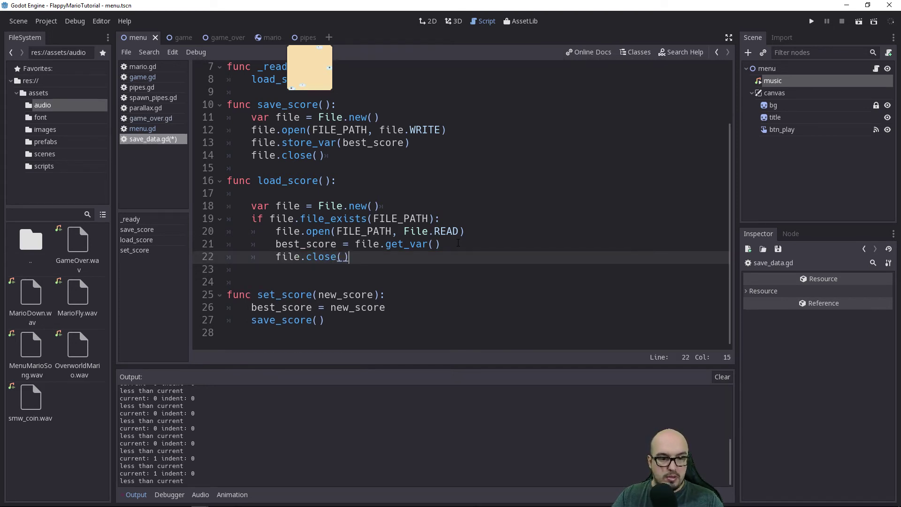
key(Delete)
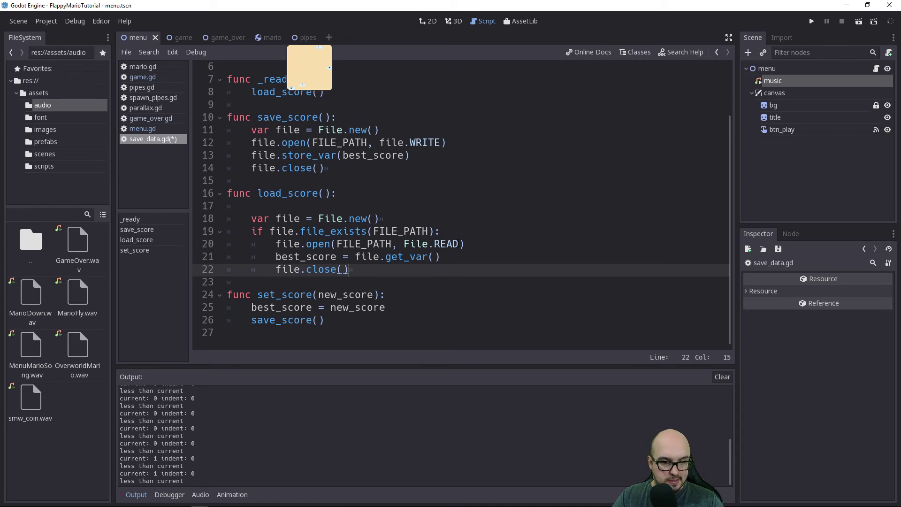
Step: Save save_data.gd with Ctrl+S
key(ctrl+s)
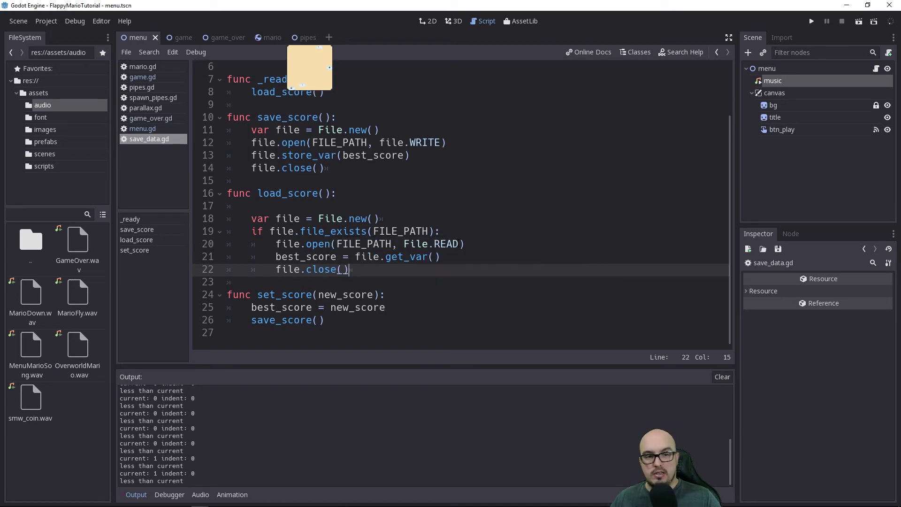
scroll(286, 213, up, 2)
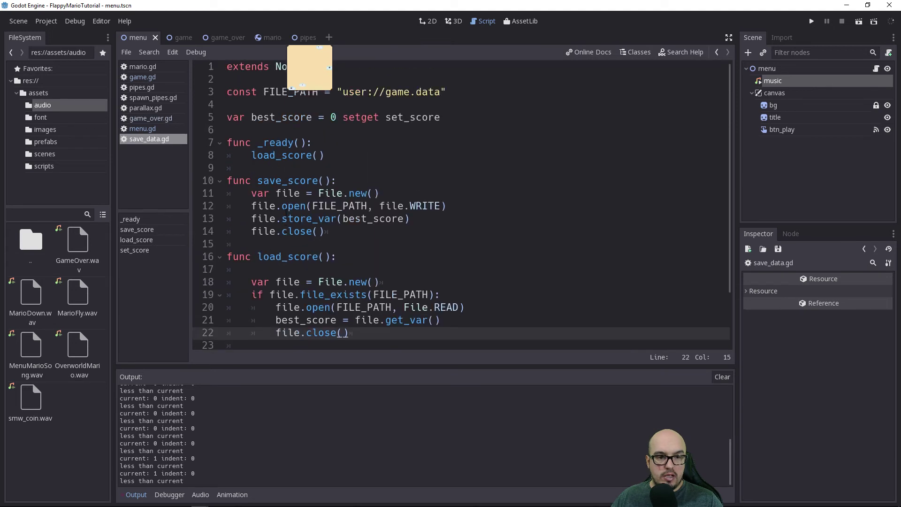
scroll(291, 211, down, 2)
scroll(300, 235, up, 1)
scroll(305, 253, down, 1)
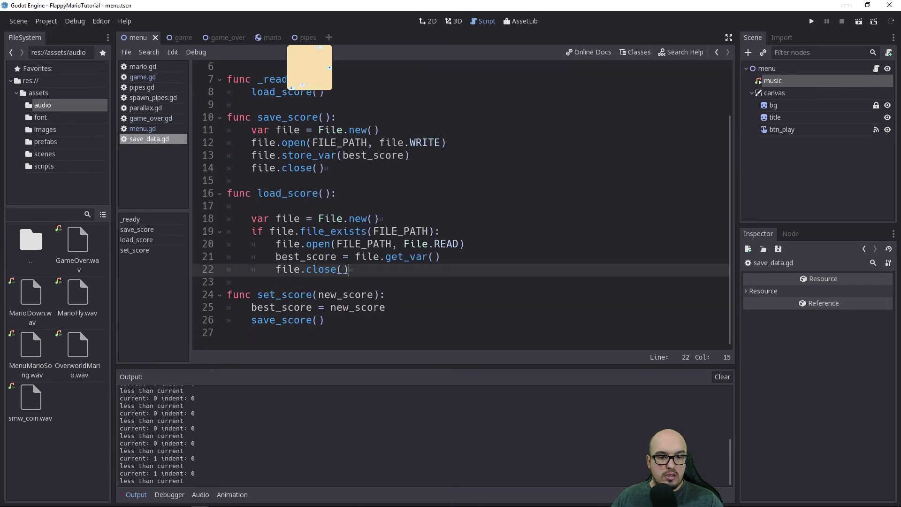
scroll(312, 274, up, 2)
scroll(308, 276, down, 2)
scroll(334, 281, up, 2)
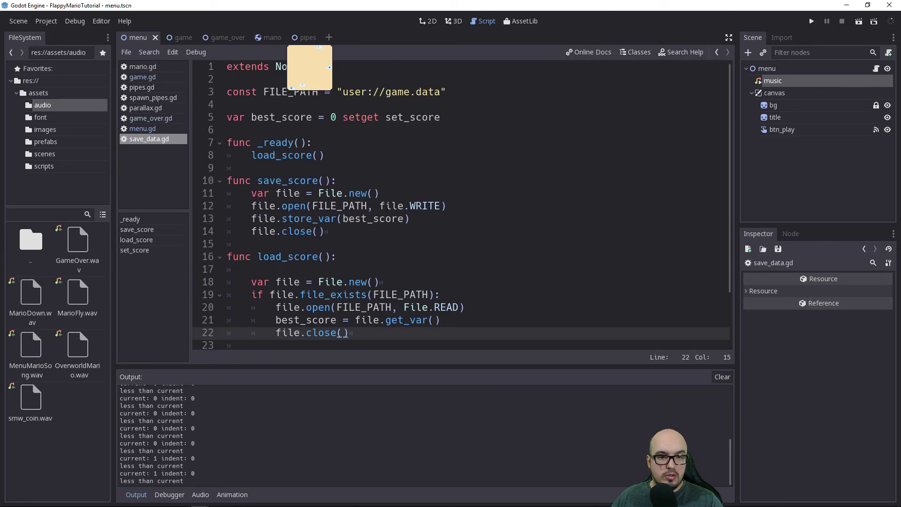
Step: Save the open scene with Ctrl+S and bring up the Project menu
click(406, 98)
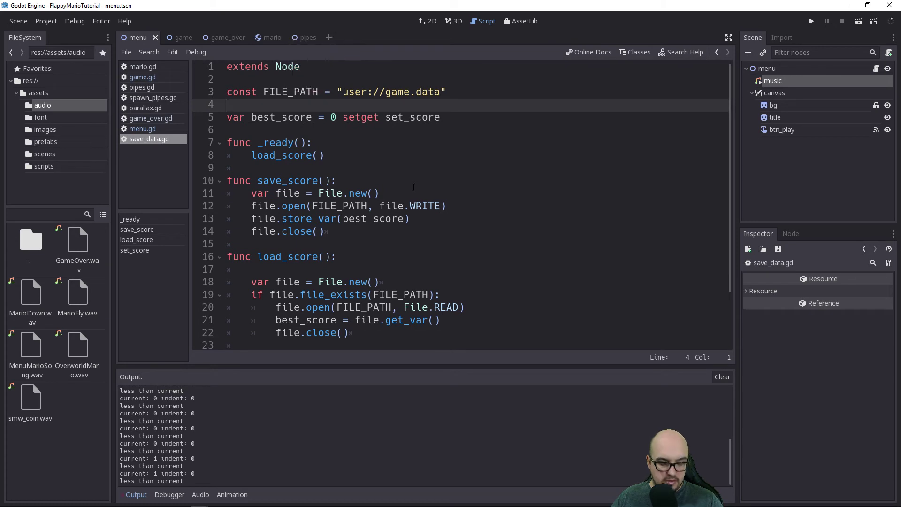
key(ctrl+s)
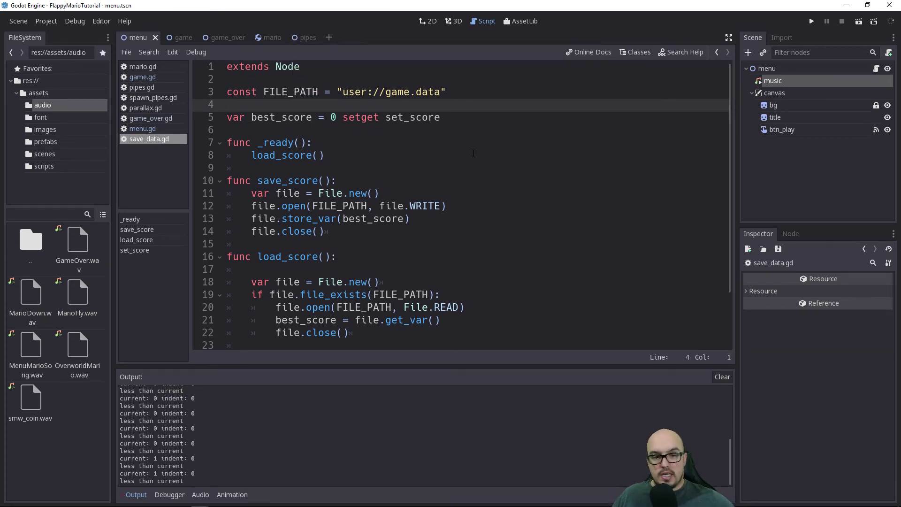
scroll(450, 169, down, 2)
scroll(440, 175, up, 1)
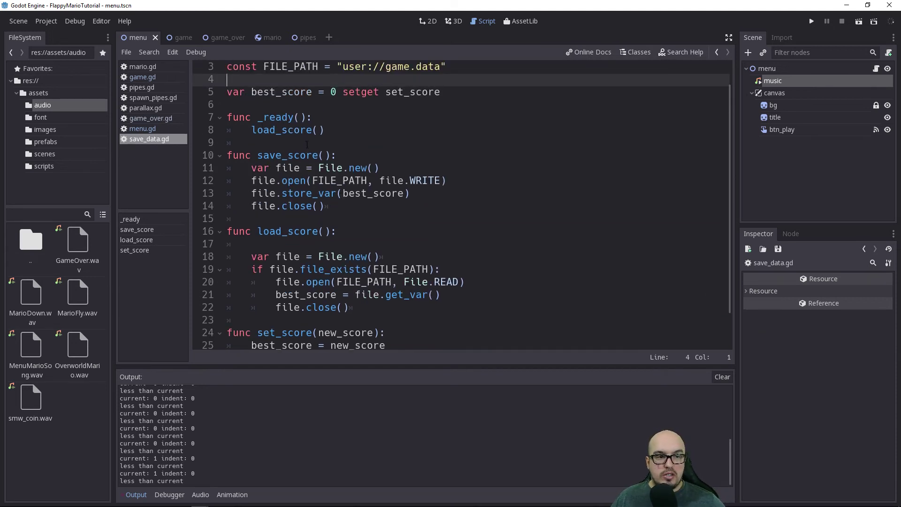
click(47, 22)
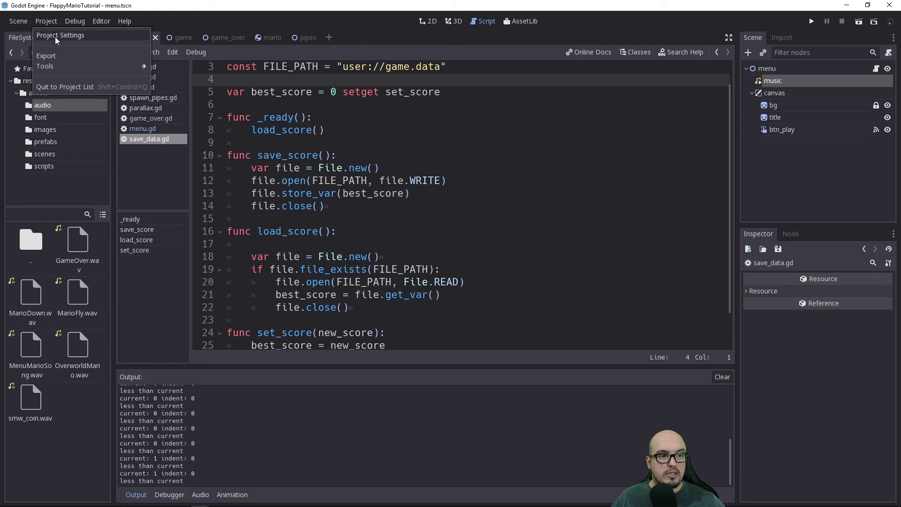
Step: Add res://assets/scripts/save_data.gd as the save_data AutoLoad singleton in Project Settings
click(55, 37)
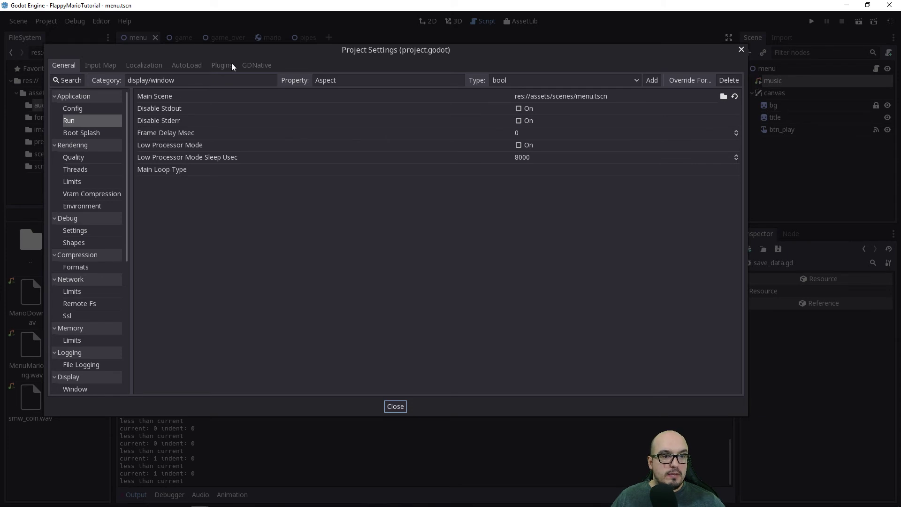
click(187, 67)
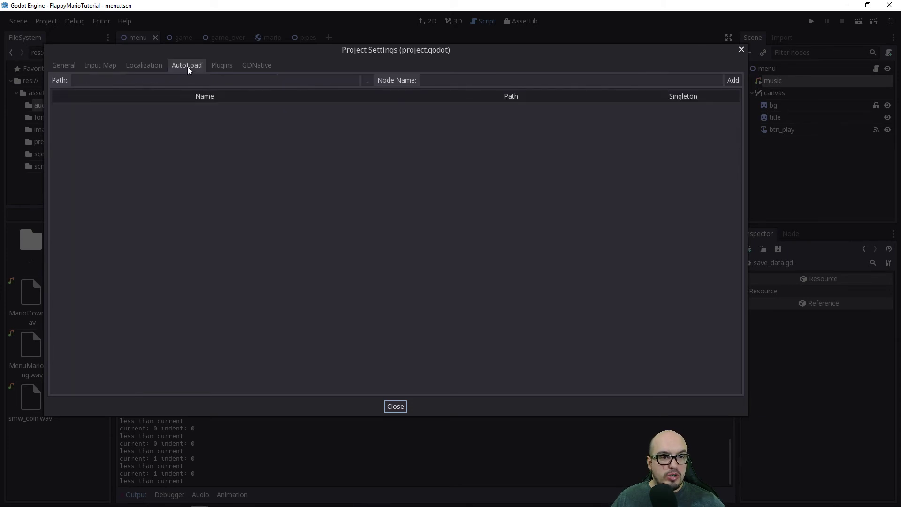
click(124, 84)
click(372, 81)
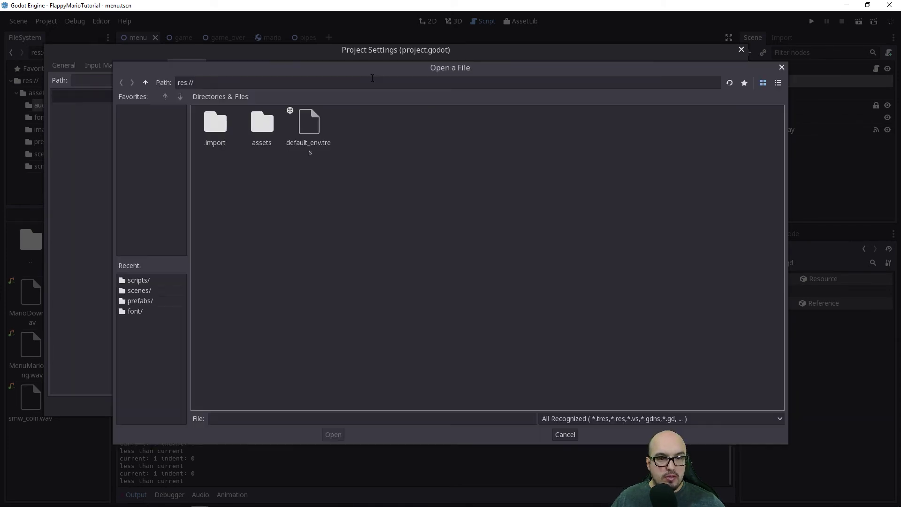
double_click(269, 129)
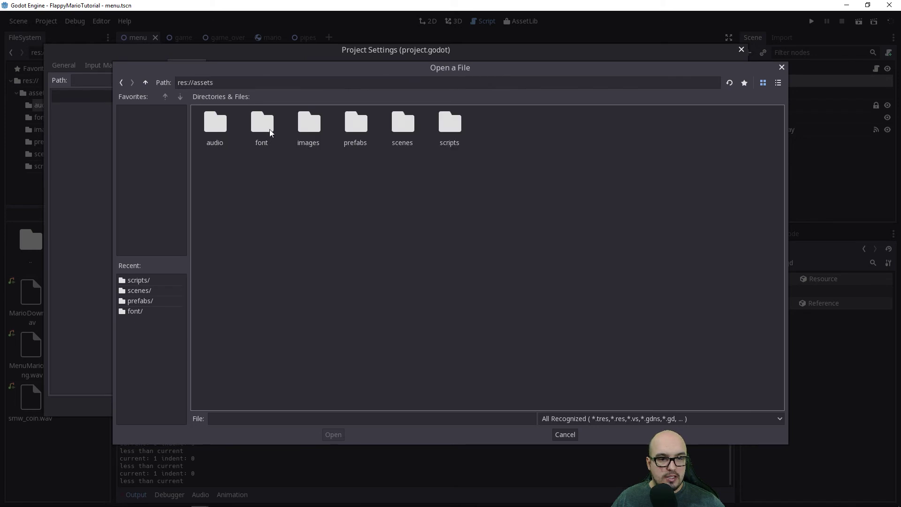
double_click(450, 126)
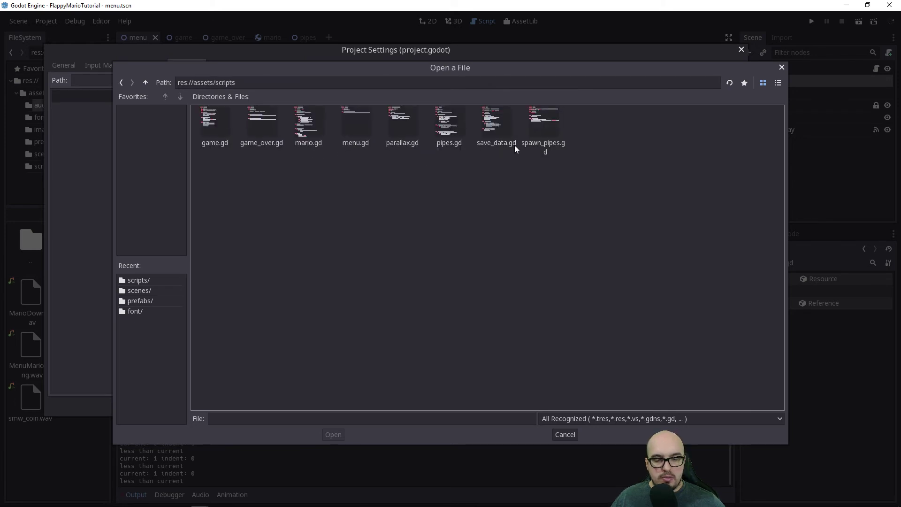
double_click(512, 122)
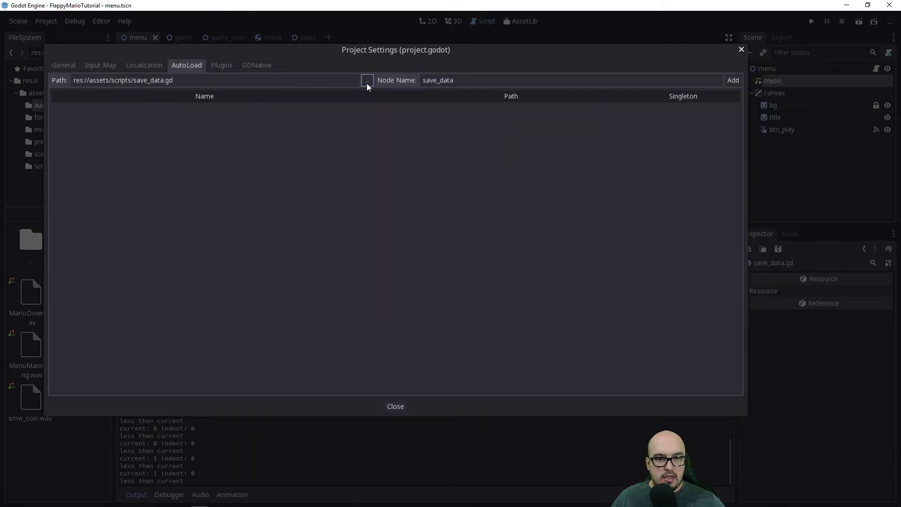
click(735, 80)
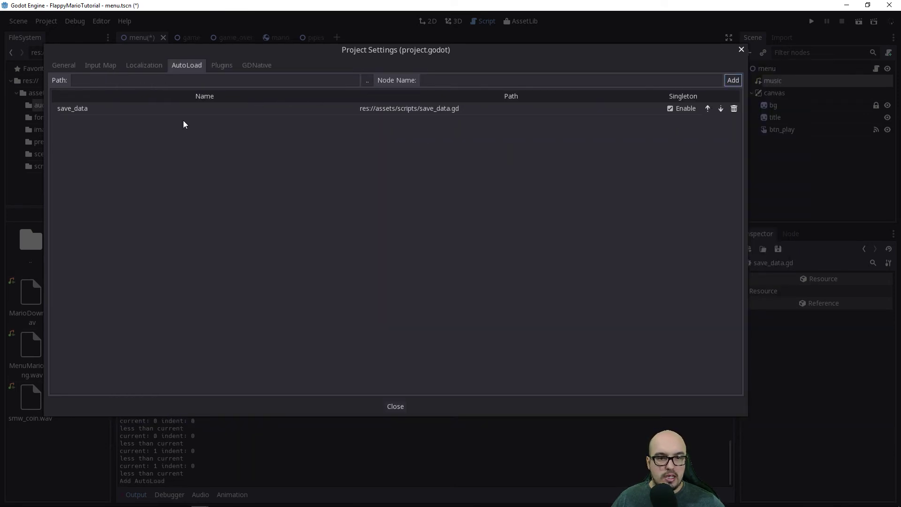
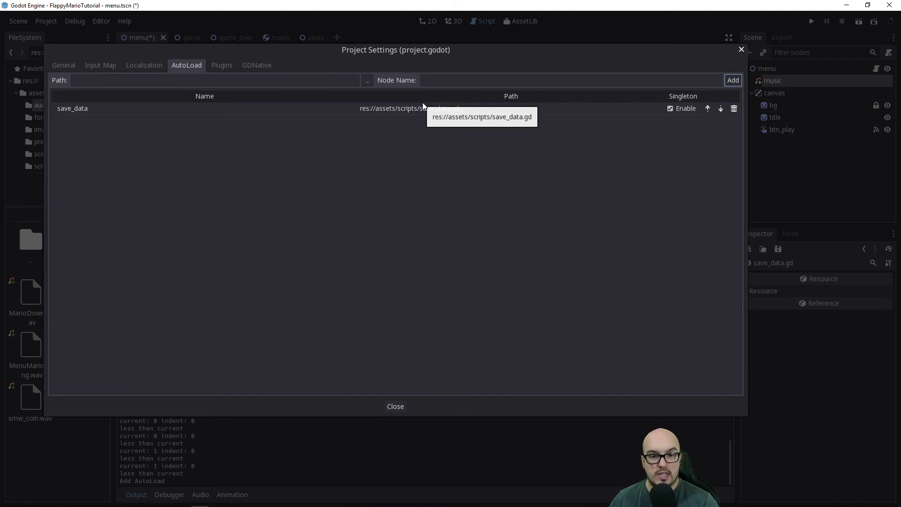
Step: Close Project Settings and switch to the game_over scene to edit game_over.gd
click(396, 407)
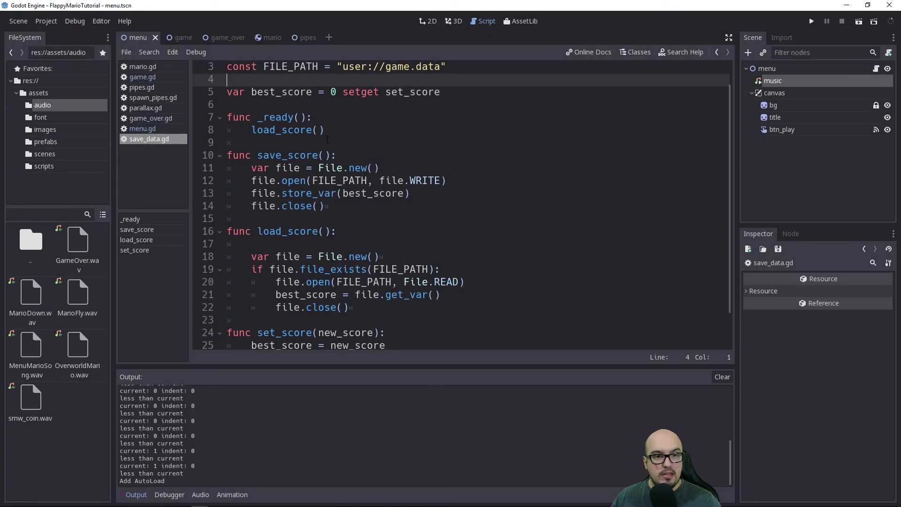
click(220, 37)
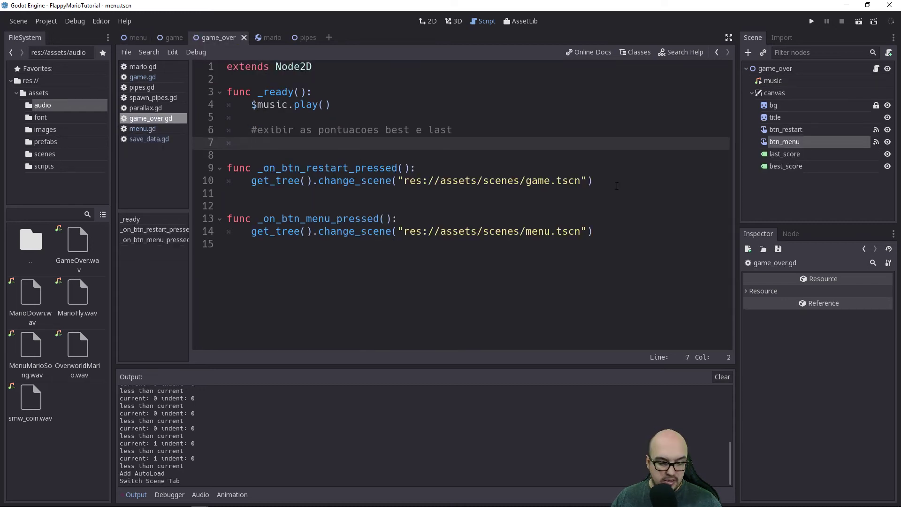
Step: Add `$canvas/last_score.text = ""` on line 7 of _ready, fixing the text property typo
text($)
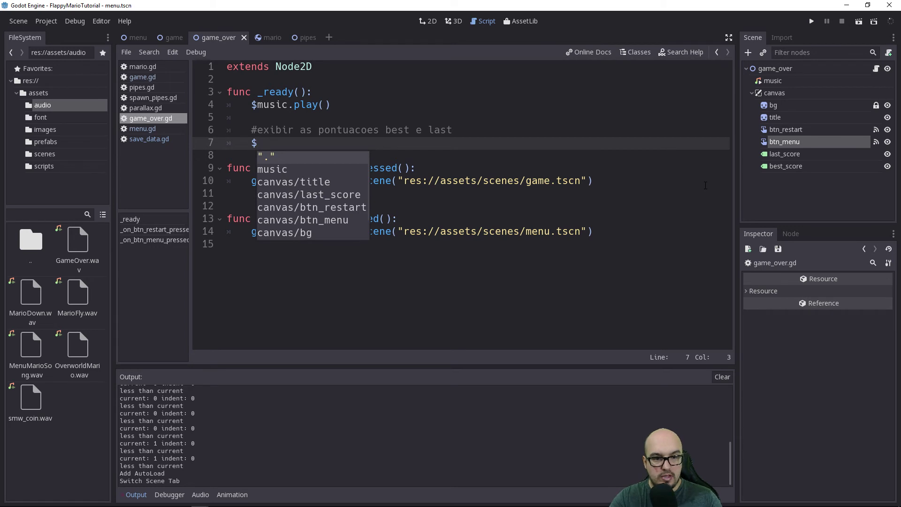
key(Down)
key(Down)
key(Down)
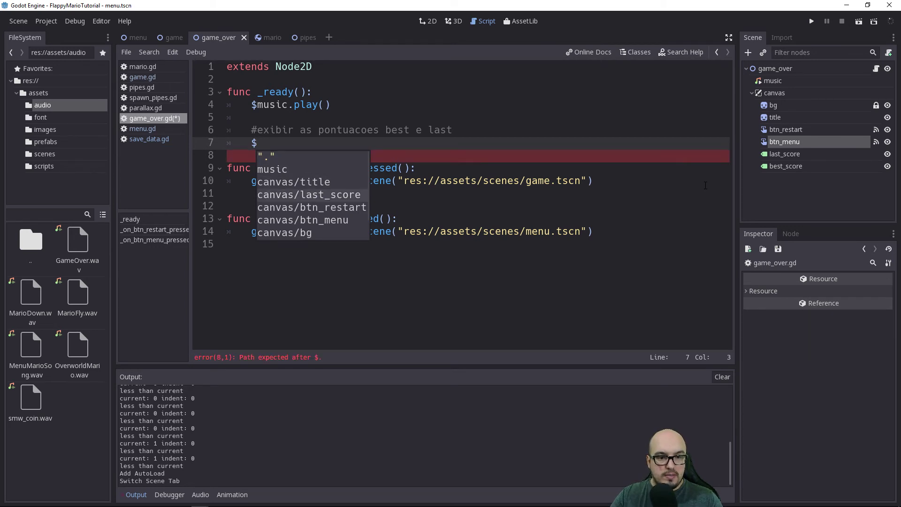
key(Return)
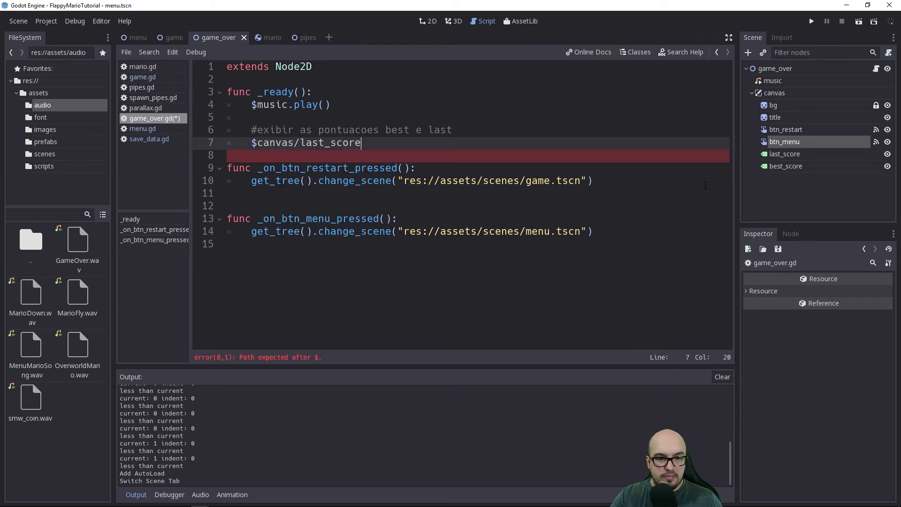
text( = "")
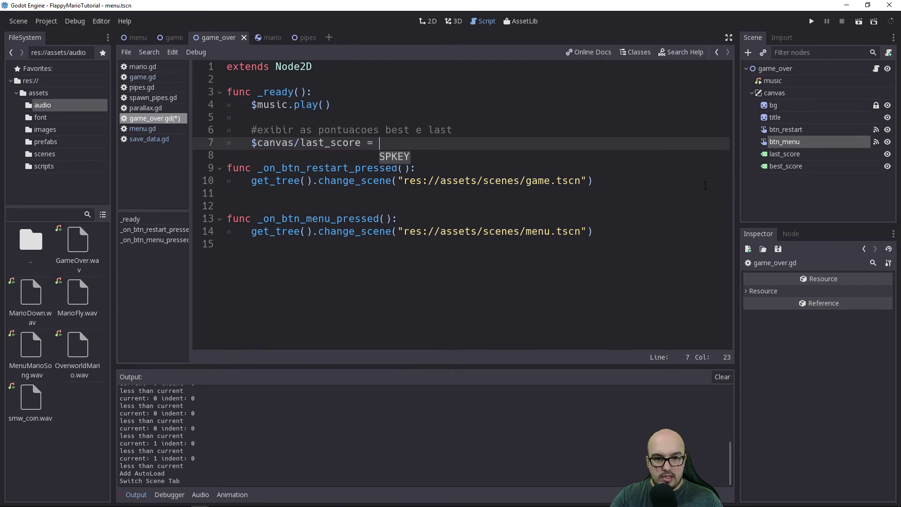
key(Return)
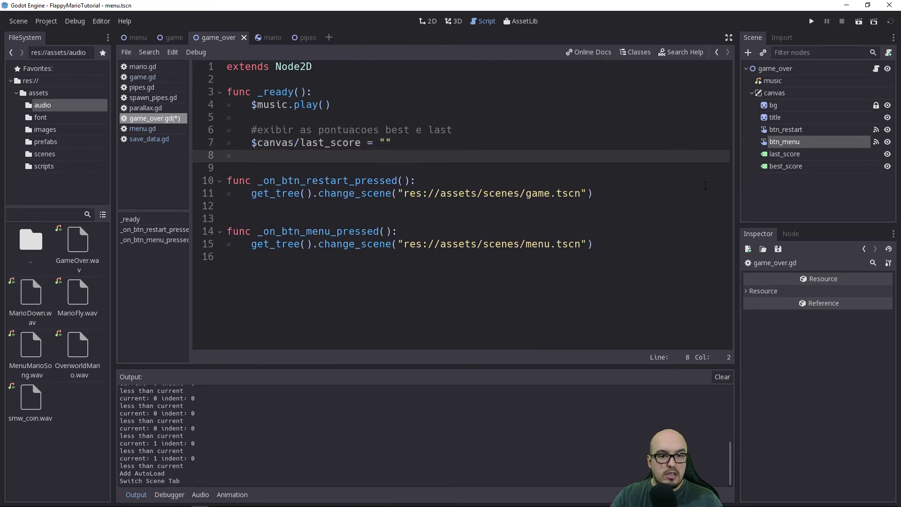
key(Up)
key(End)
key(Left)
key(Left)
key(Left)
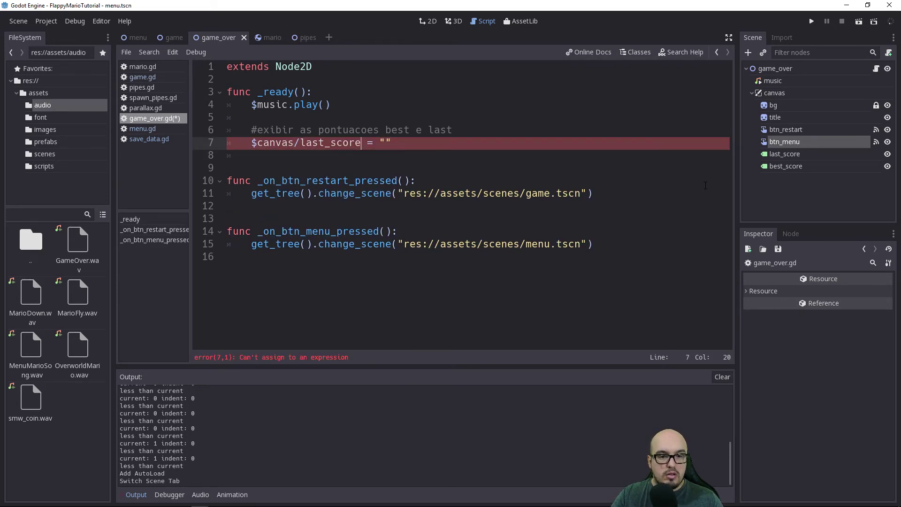
text(.te)
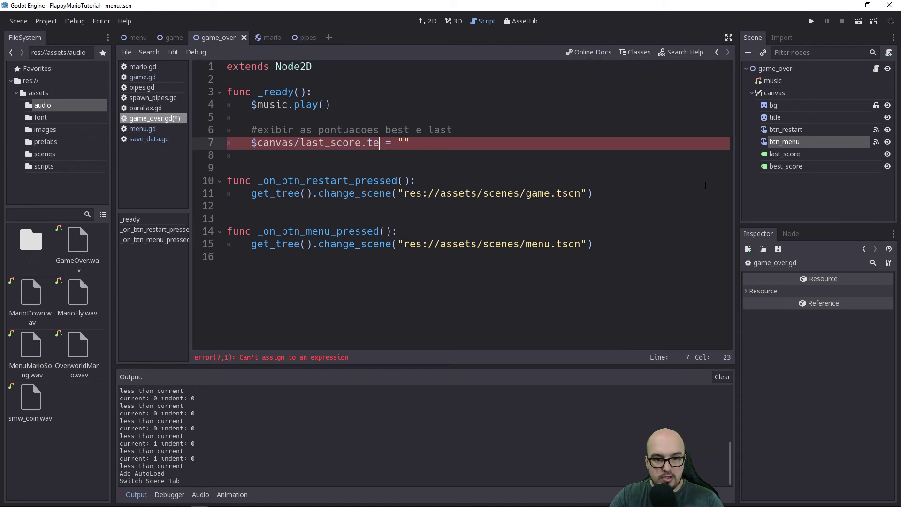
text(xy)
key(Delete)
text(t)
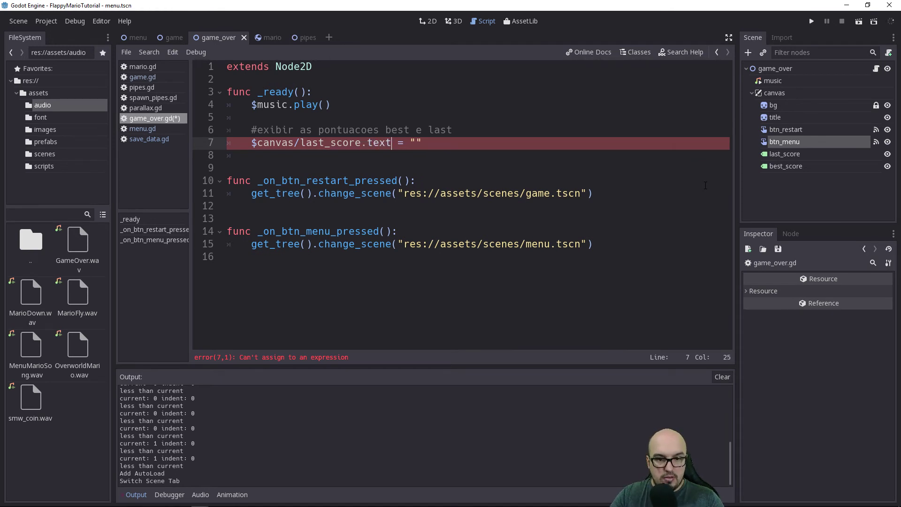
Step: Begin line 8 with `$canvas/best_score.text =` using node path autocomplete
key(Down)
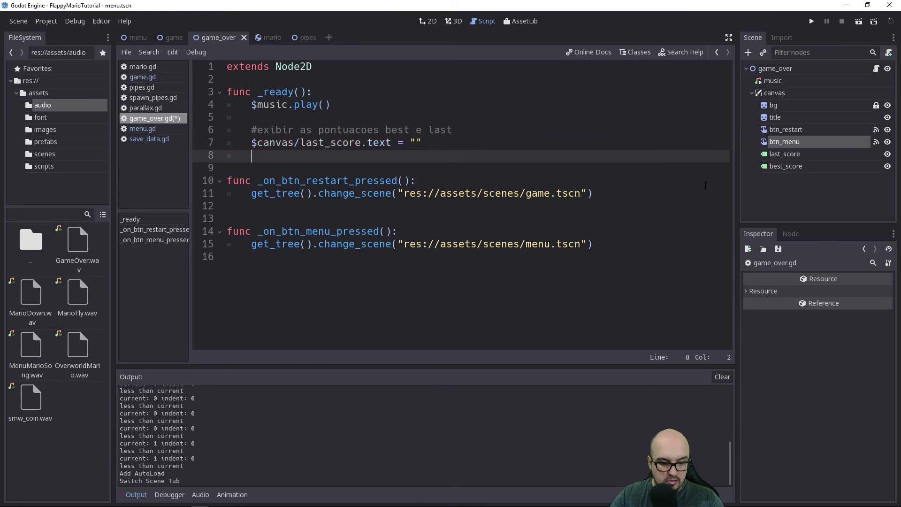
text($ca)
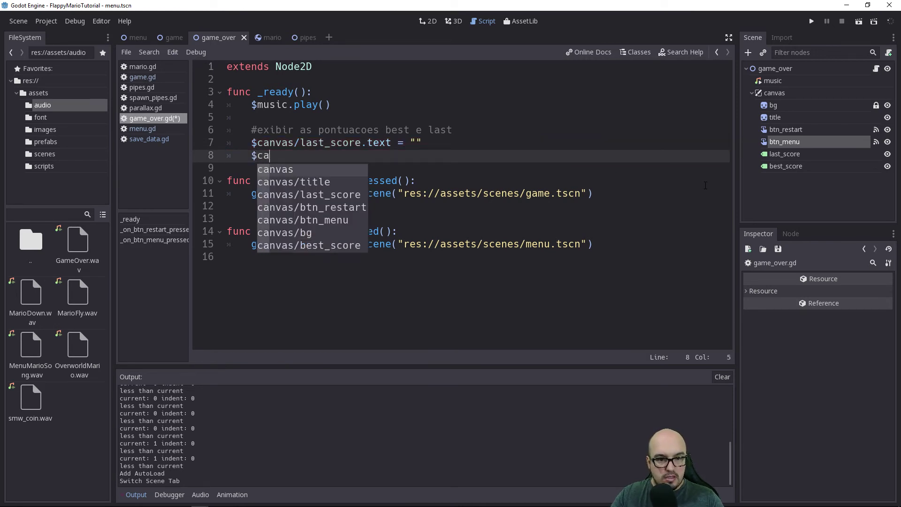
key(Down)
key(Down)
key(Down)
key(Down)
key(Down)
key(Down)
key(Return)
text(.)
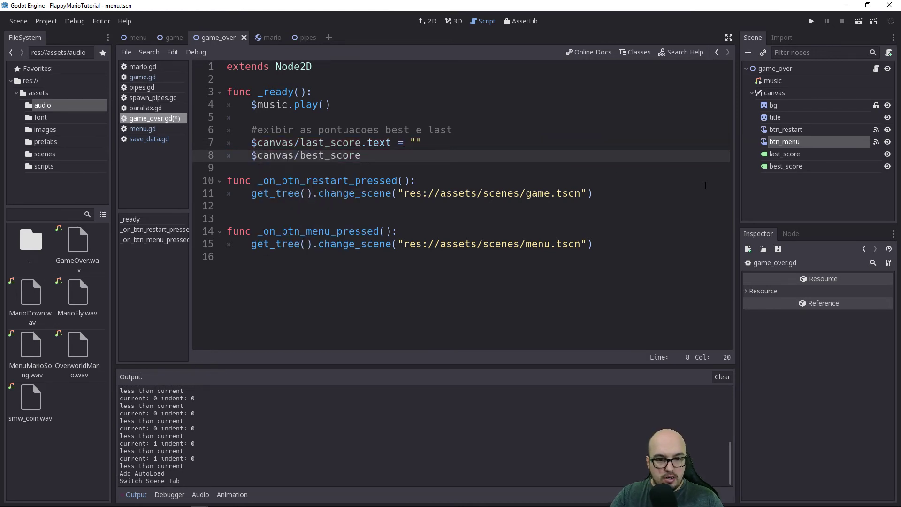
text(tex)
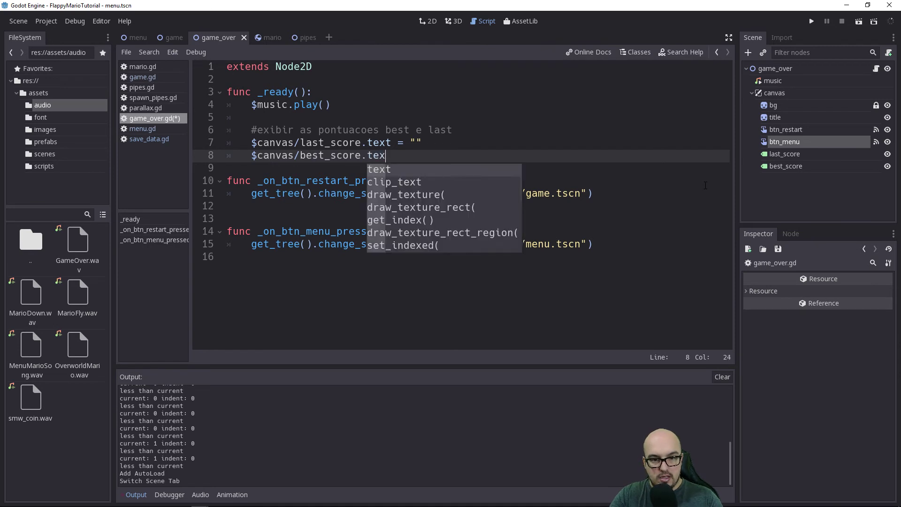
key(Return)
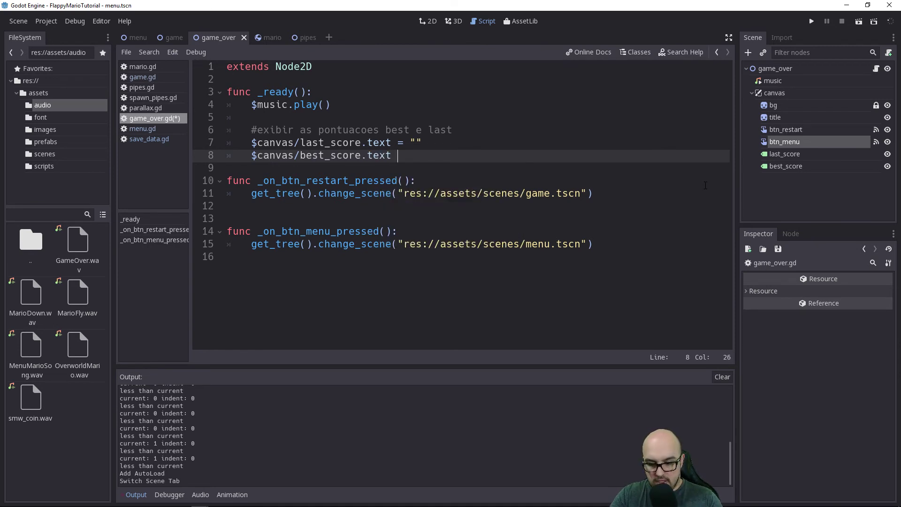
text(=)
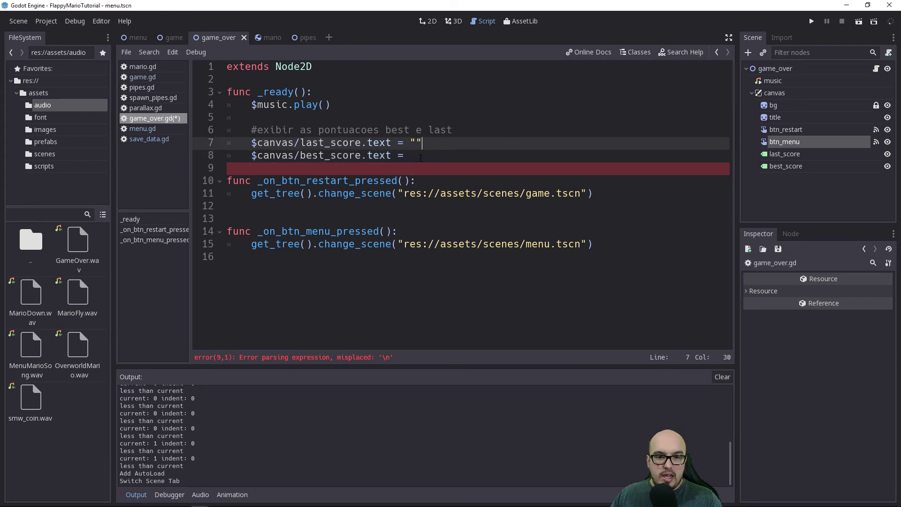
Step: Finish line 8 as `"BEST: " + str(save_data.best_score)` and put LAST: in line 7's string
click(416, 142)
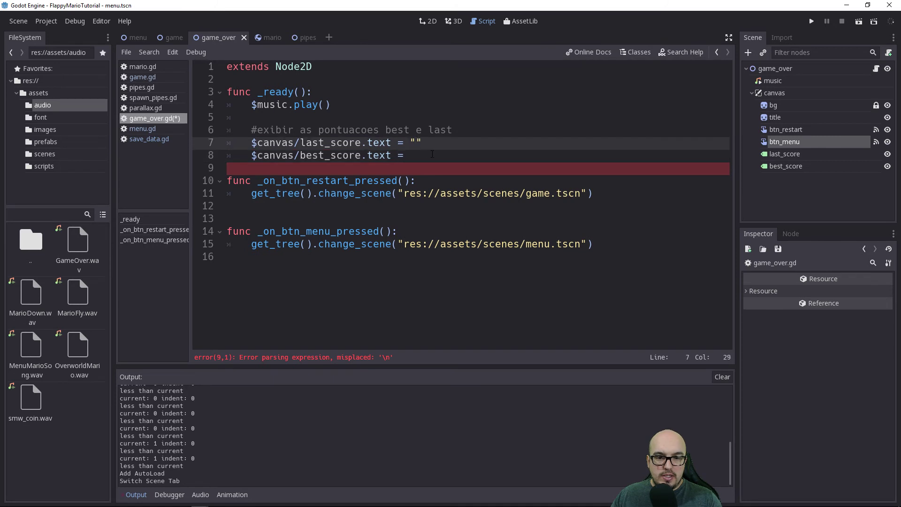
click(404, 155)
text(")
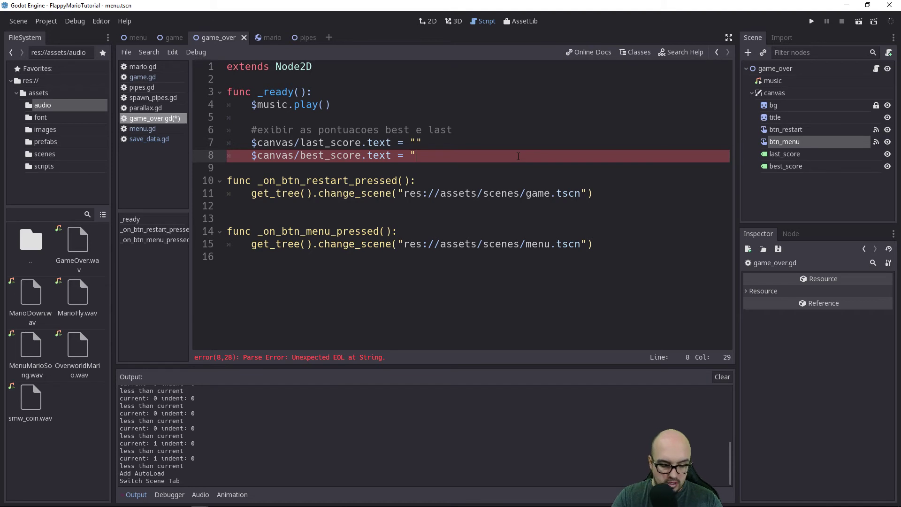
text(BES)
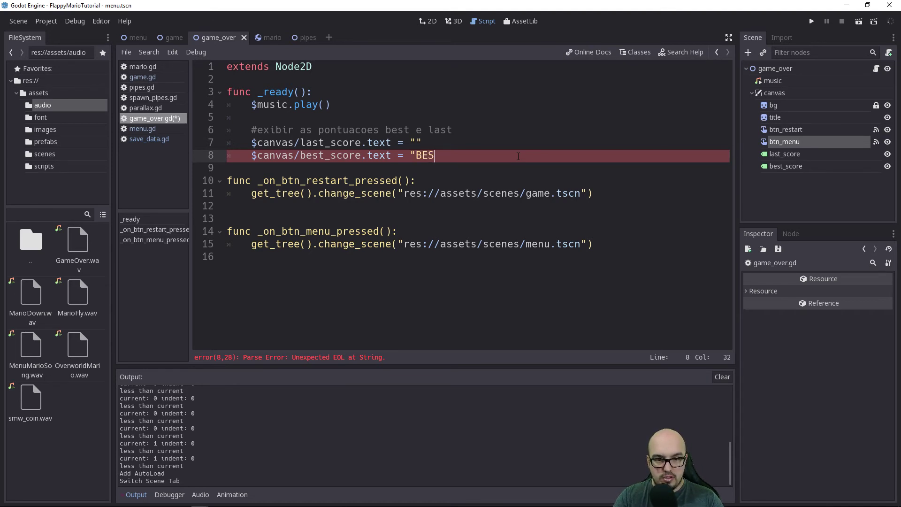
text(T: ")
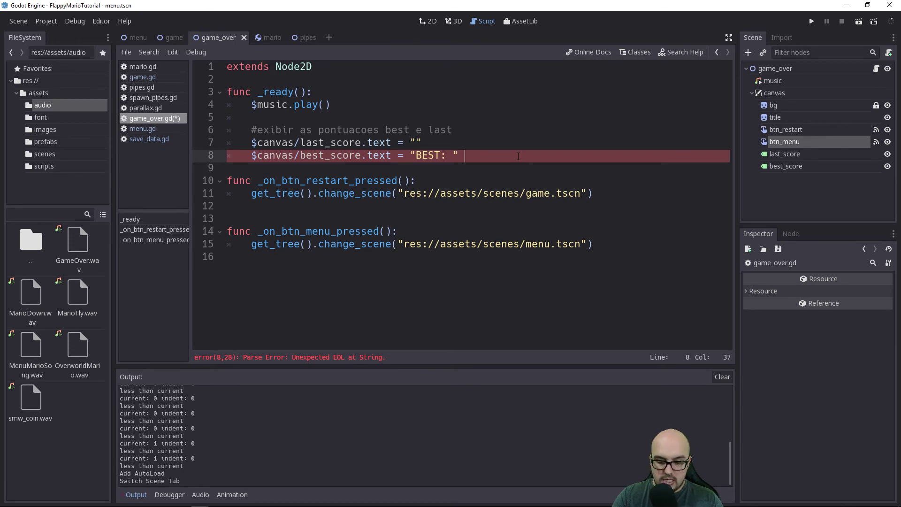
text( + s)
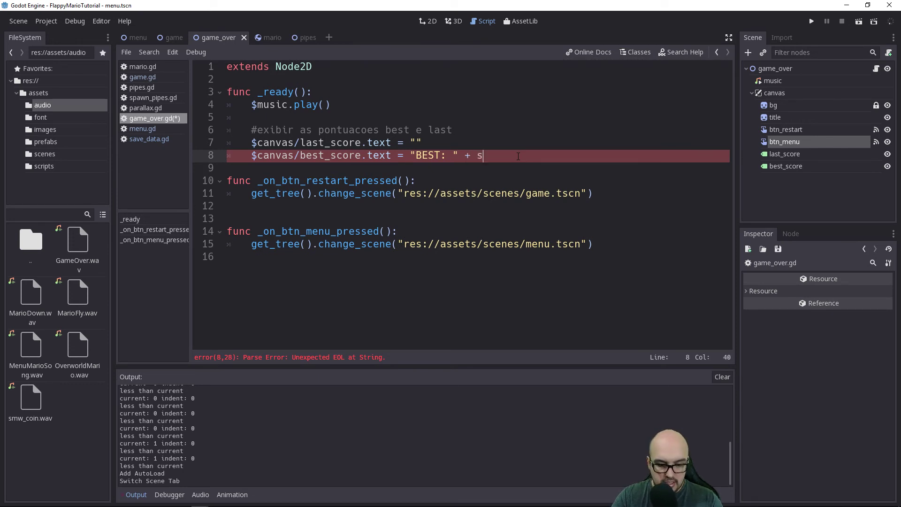
text(tr()
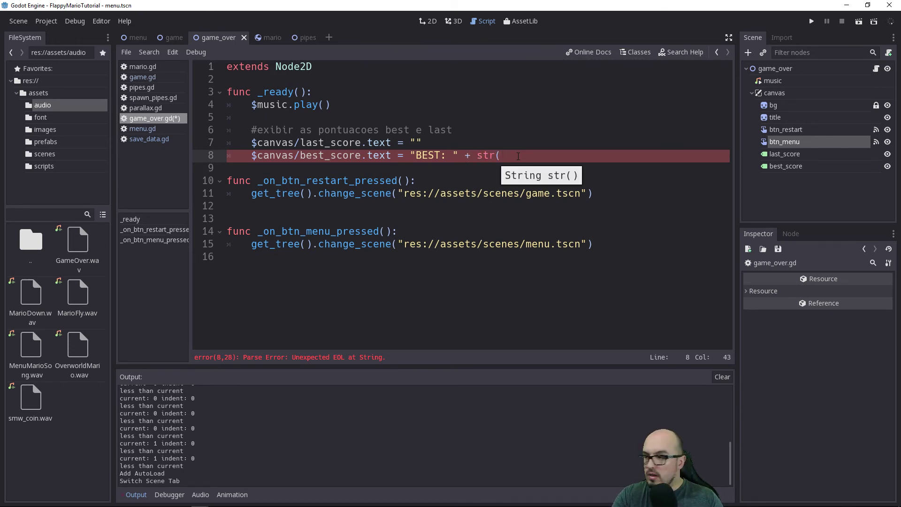
text(se)
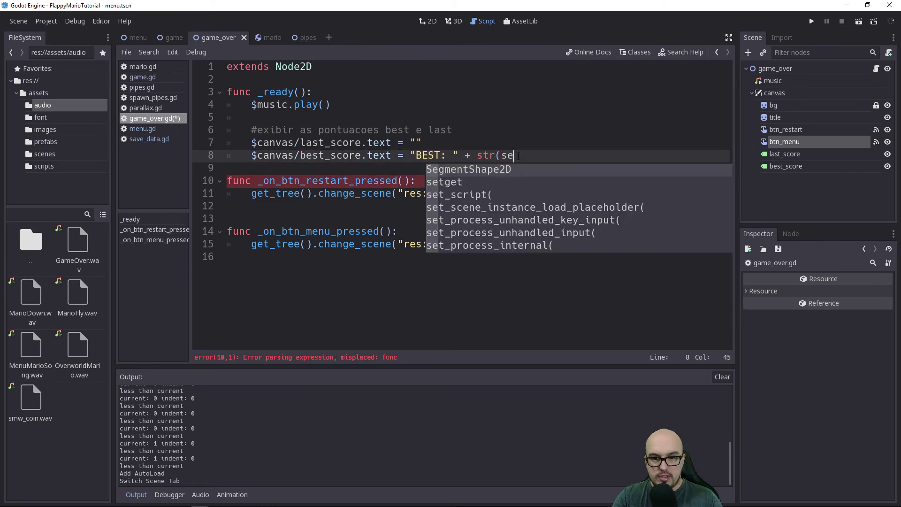
key(BackSpace)
text(a)
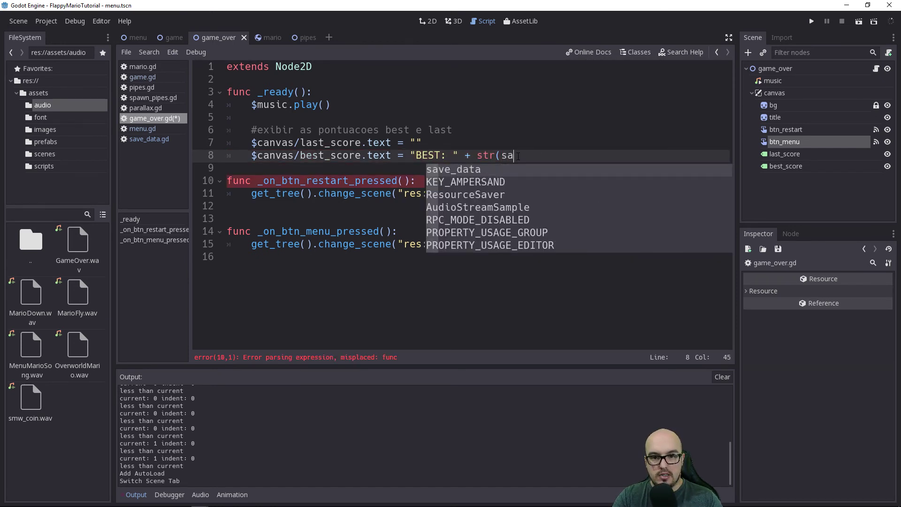
text(v)
key(Return)
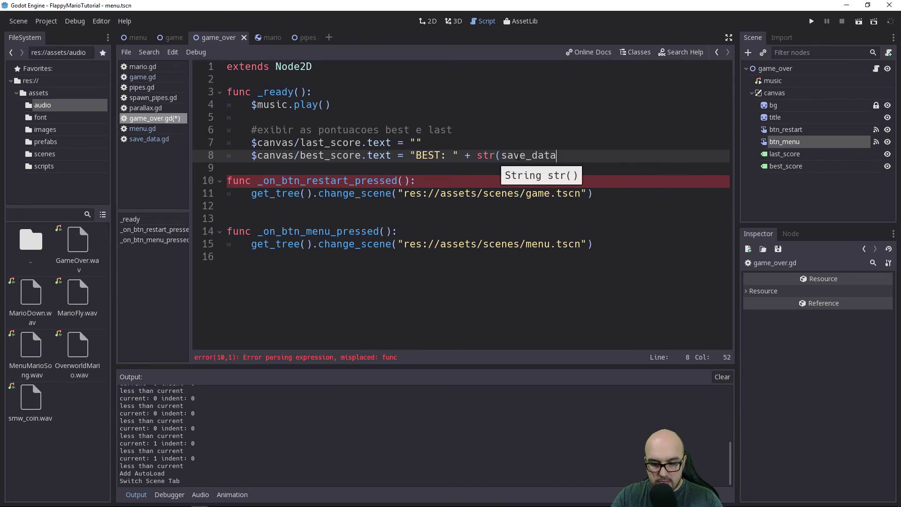
text(.)
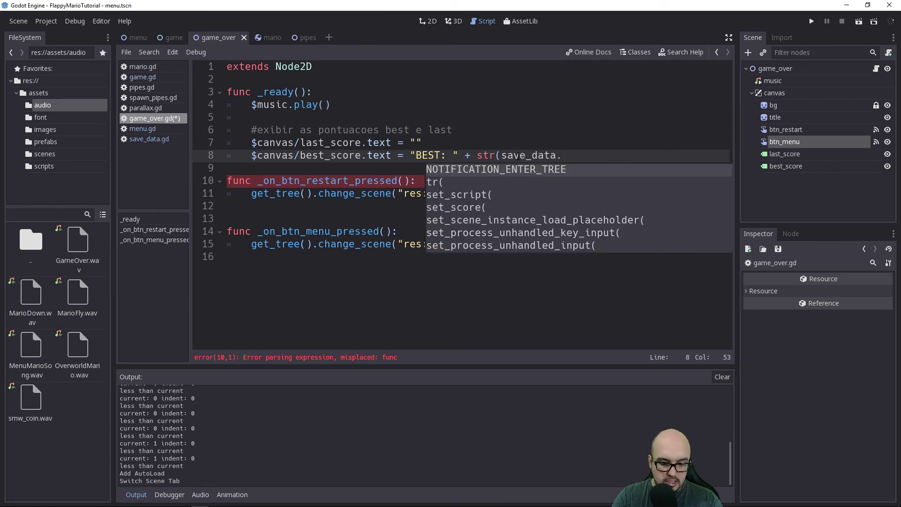
text(bes)
key(Return)
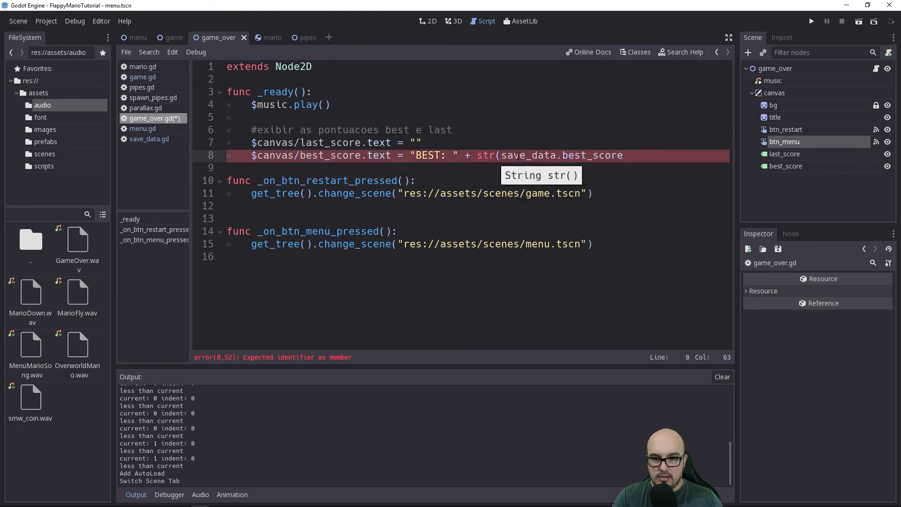
text())
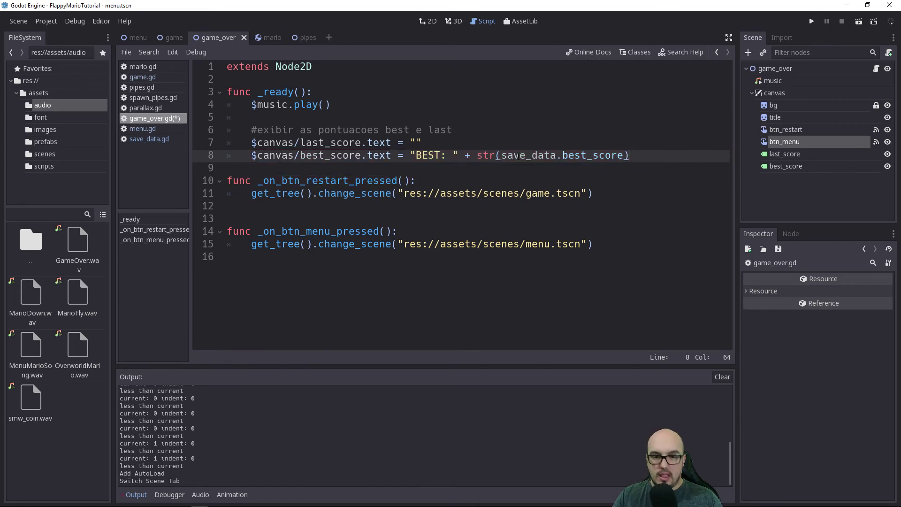
click(416, 143)
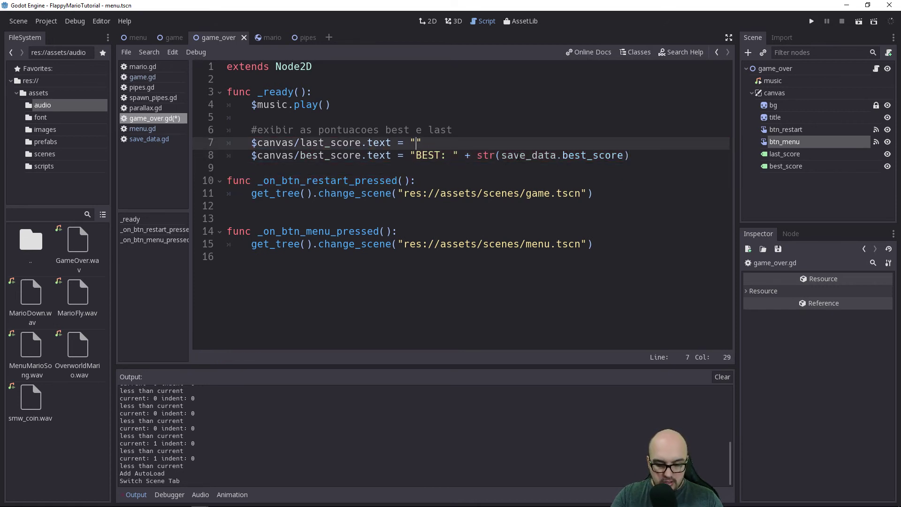
text(LAST)
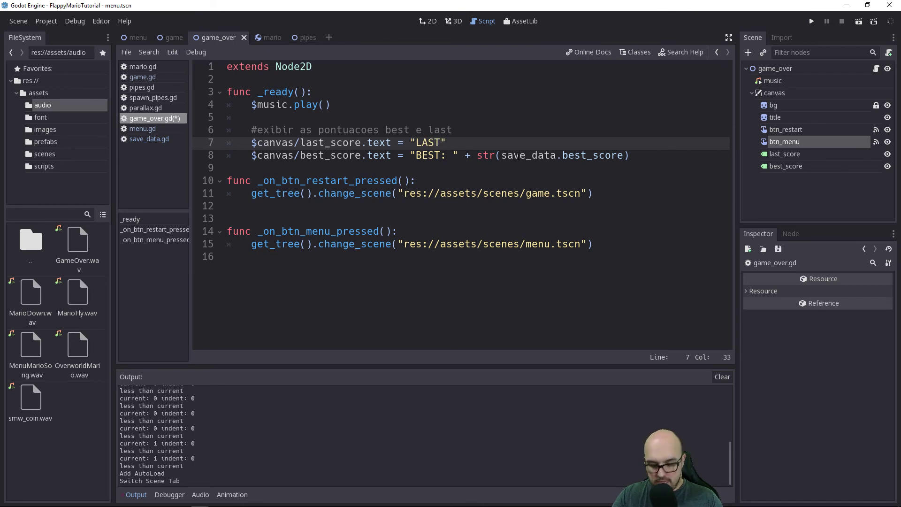
text(:)
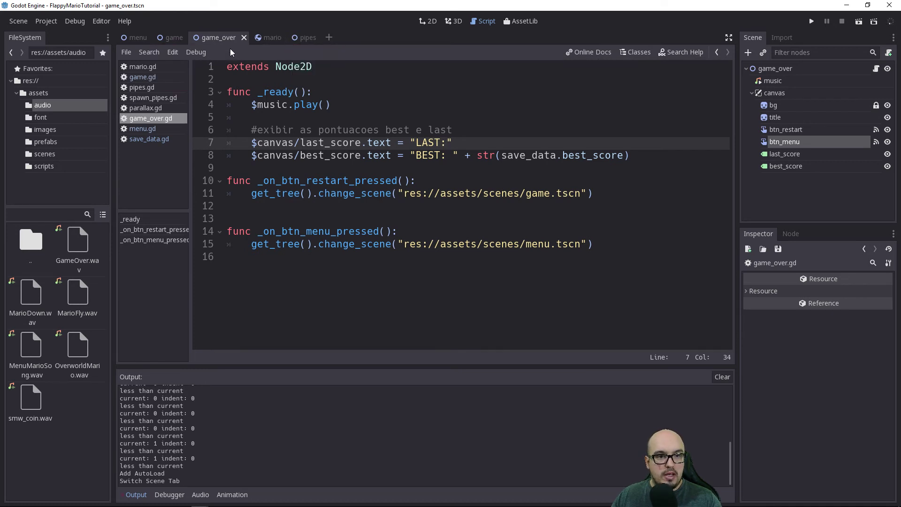
Step: Add `var last_score = 0` below best_score in save_data.gd, save, and return to game_over.gd
click(151, 139)
click(238, 104)
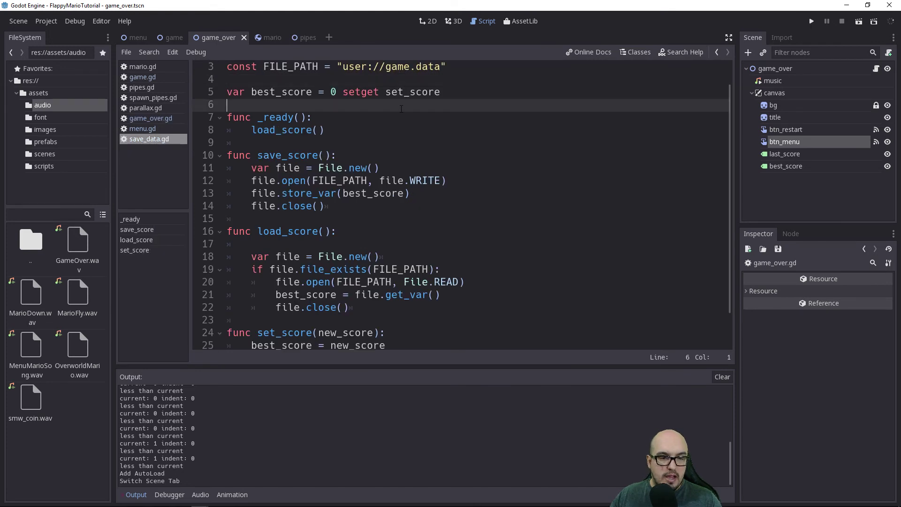
key(Return)
key(Up)
text(var)
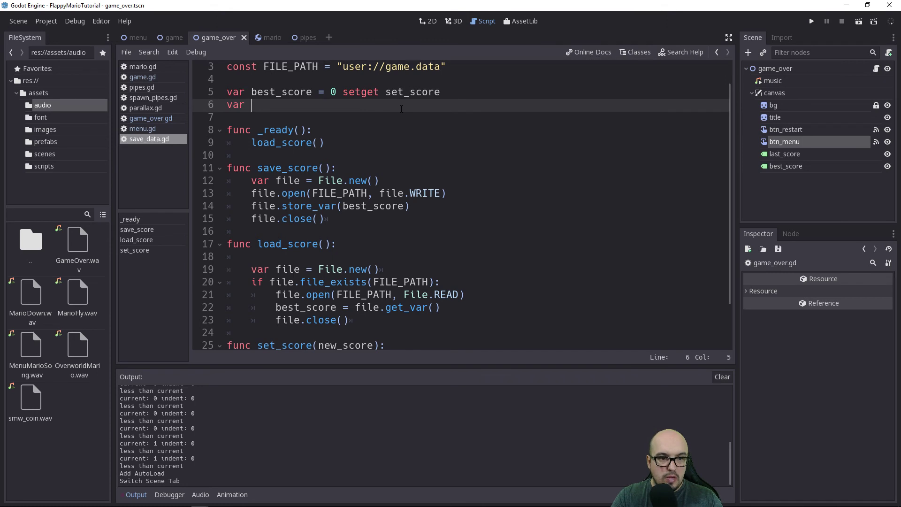
text( las)
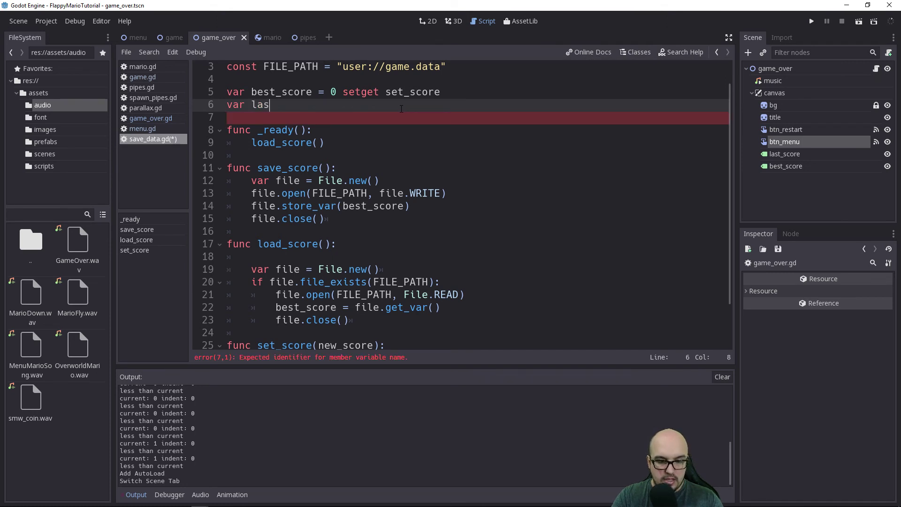
text(t_sc)
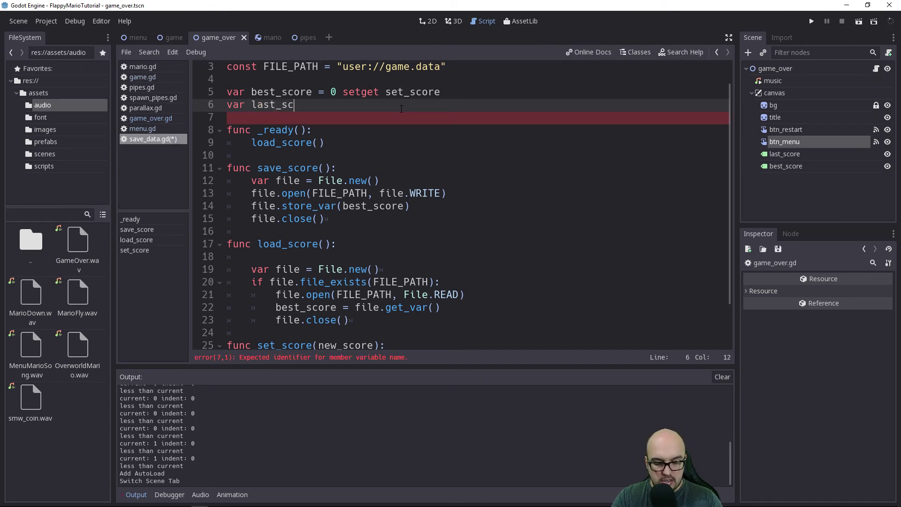
text(ore = )
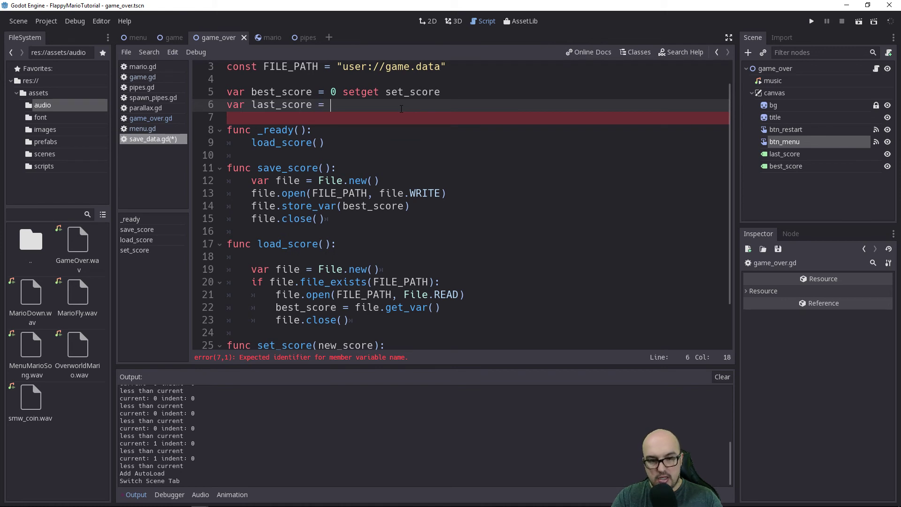
text(0)
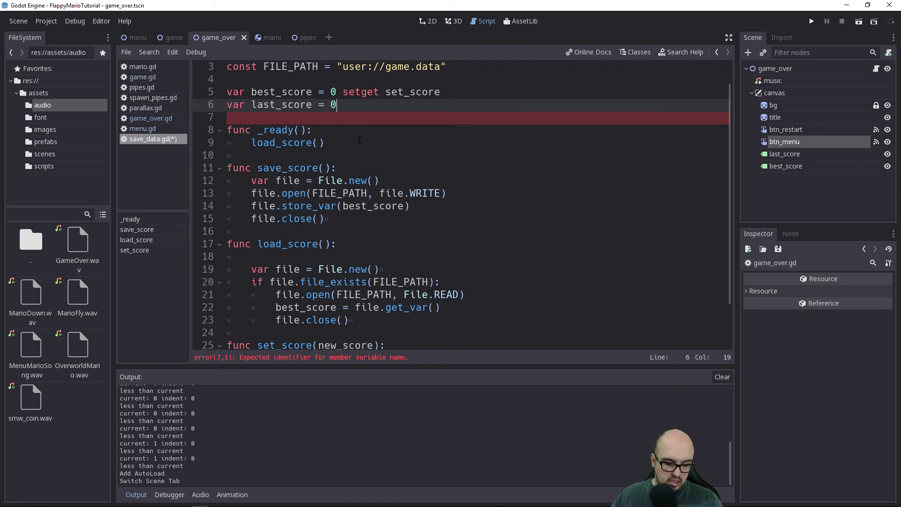
key(ctrl+s)
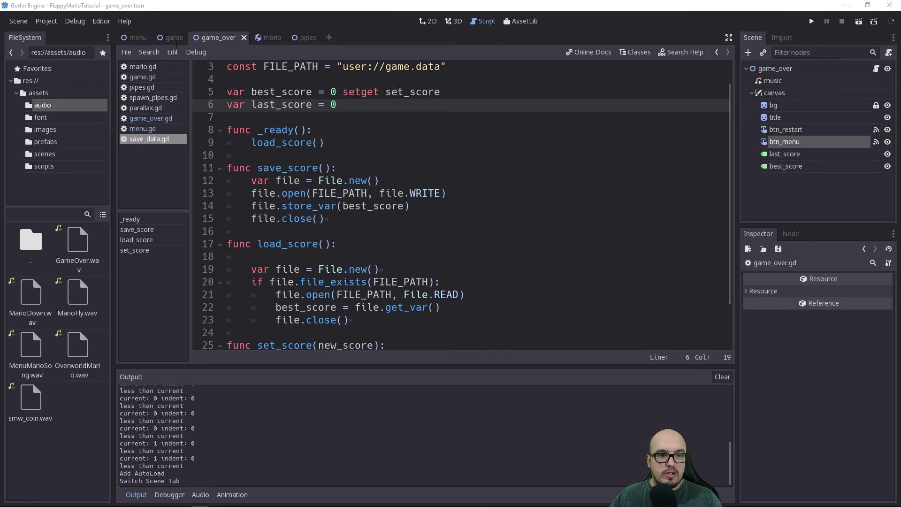
click(155, 118)
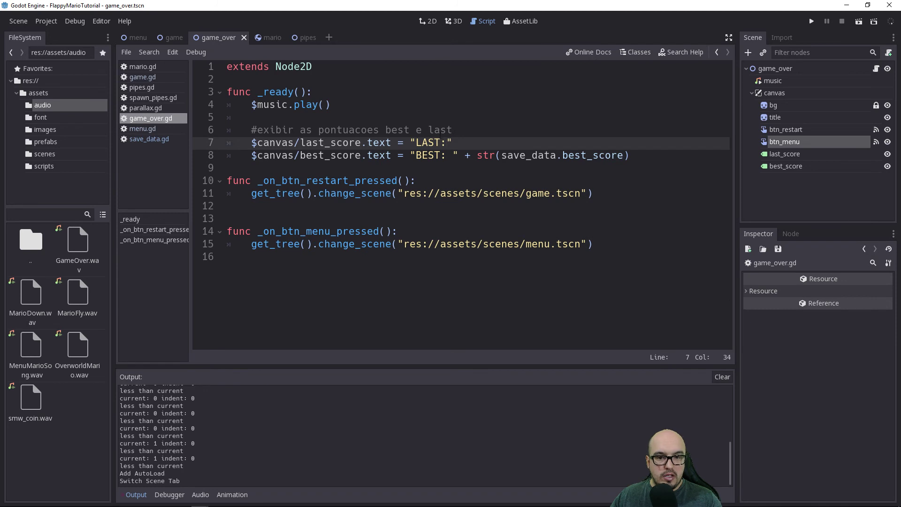
click(454, 136)
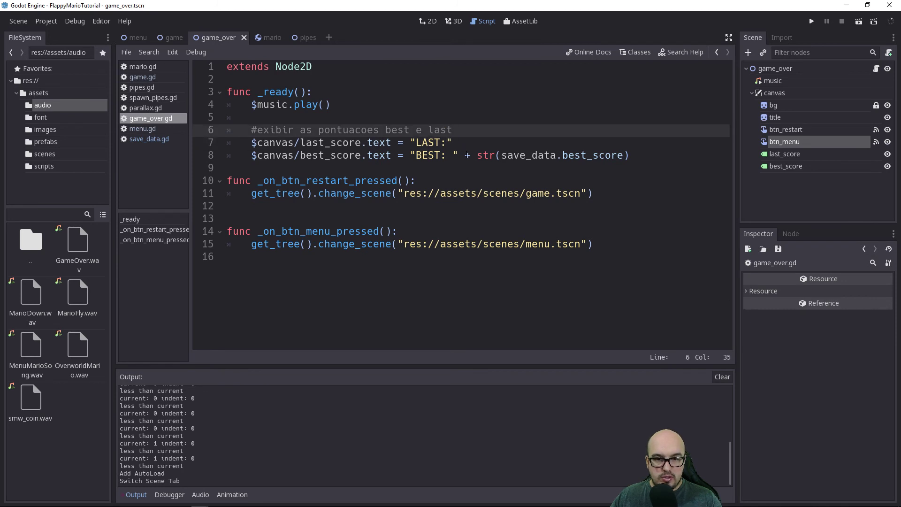
Step: Make line 7 read `"LAST: " + str(save_data.last_score)` and save game_over.gd
drag(466, 155, 642, 157)
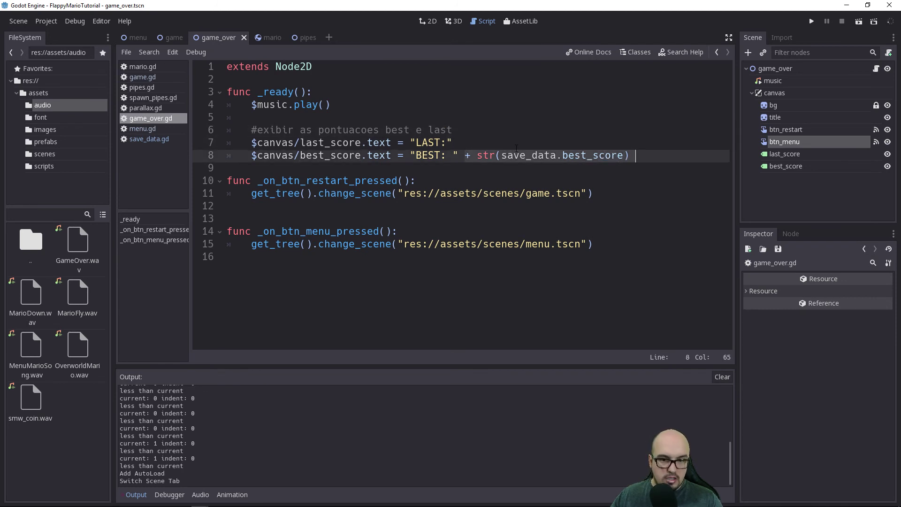
click(447, 143)
click(465, 141)
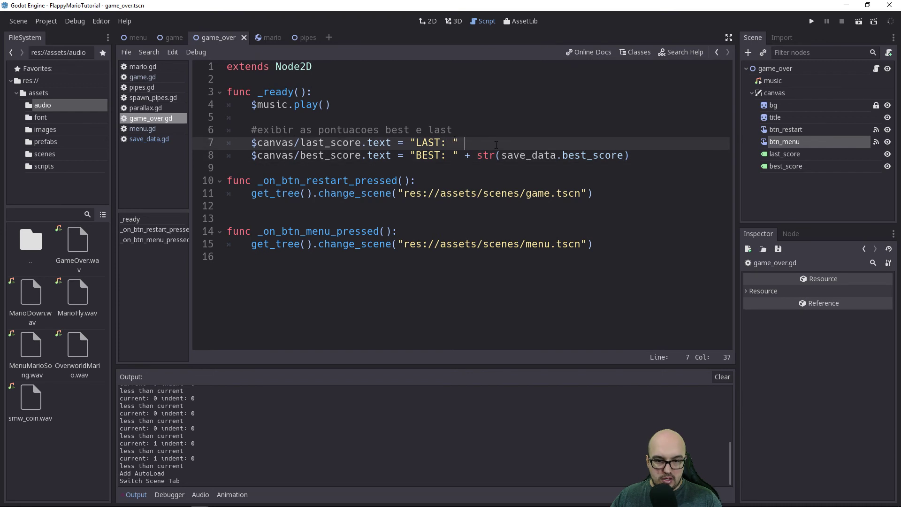
text(+ str(save_data.best_score))
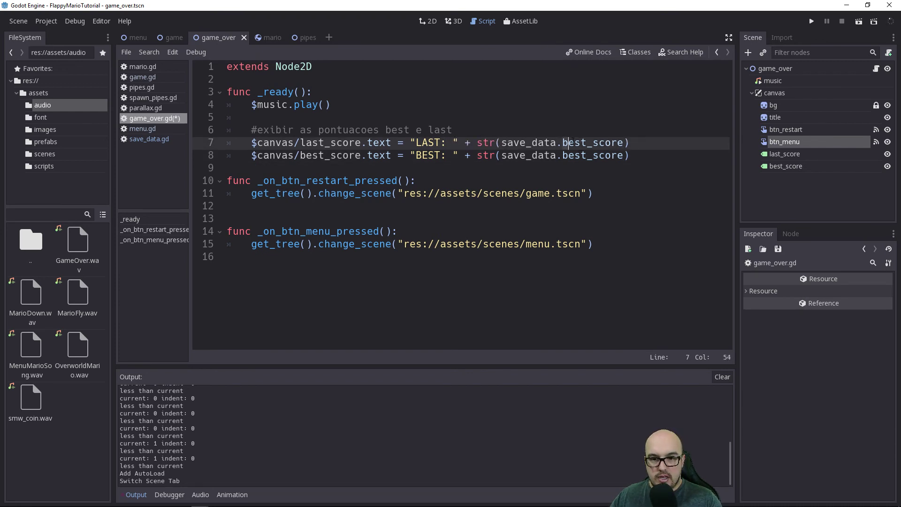
drag(563, 143, 586, 142)
text(l)
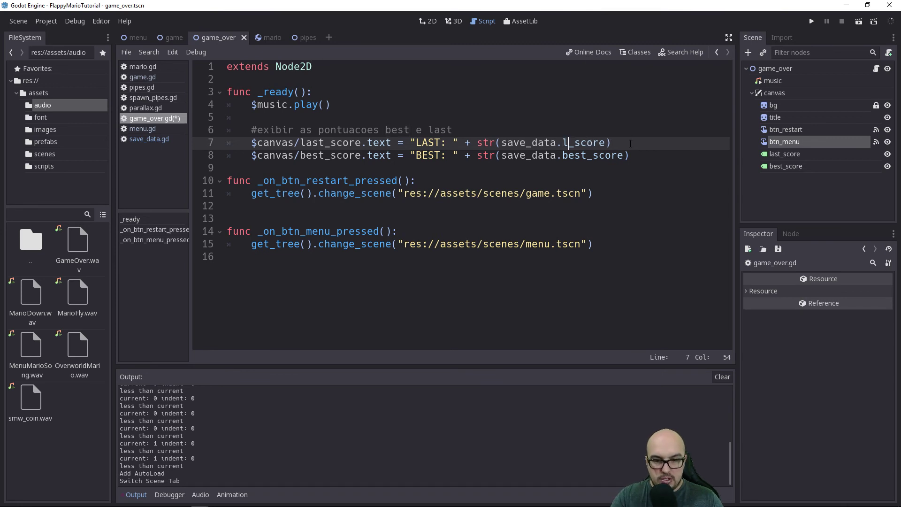
text(ast)
key(ctrl+s)
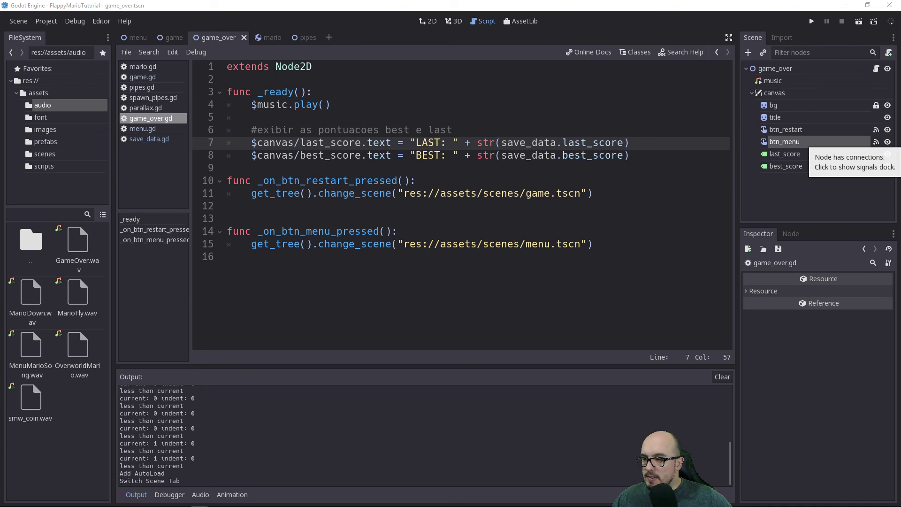
click(147, 78)
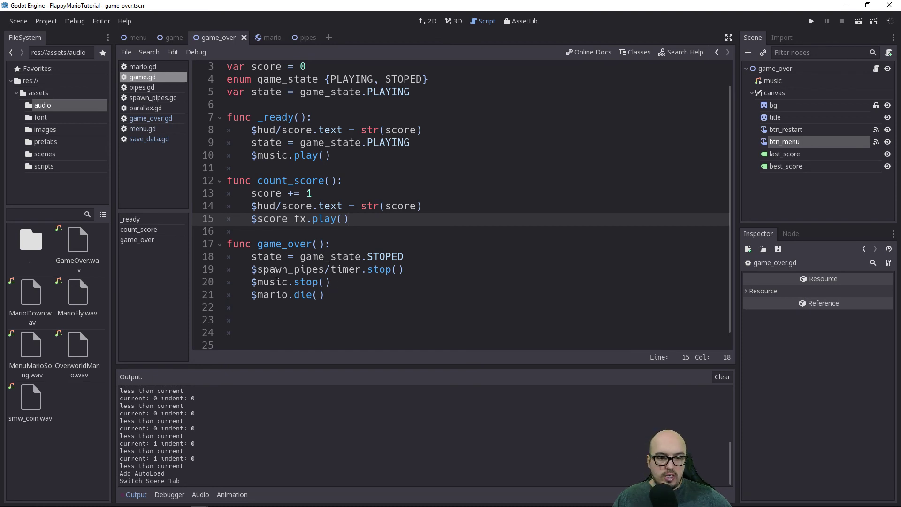
Step: Insert `save_data.last_score = score` after the STOPED state line in game_over()
click(410, 260)
key(Return)
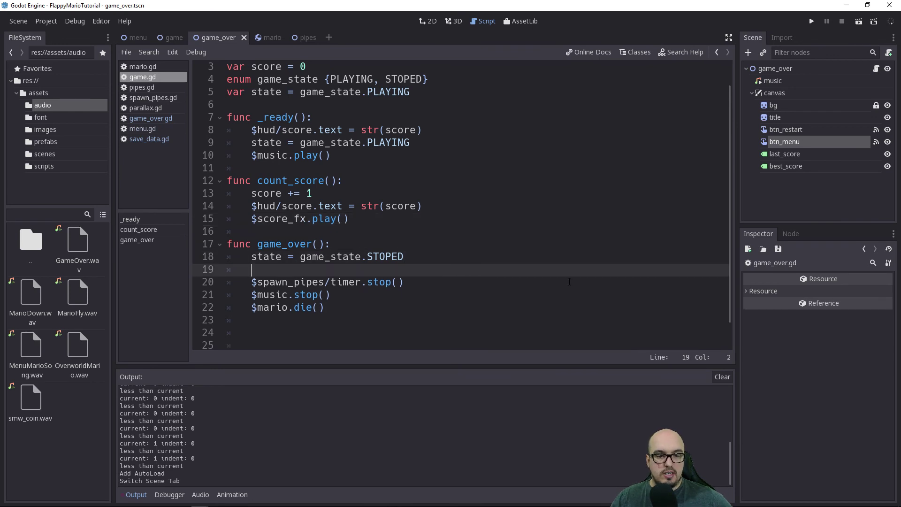
key(Return)
key(Up)
scroll(569, 221, down, 1)
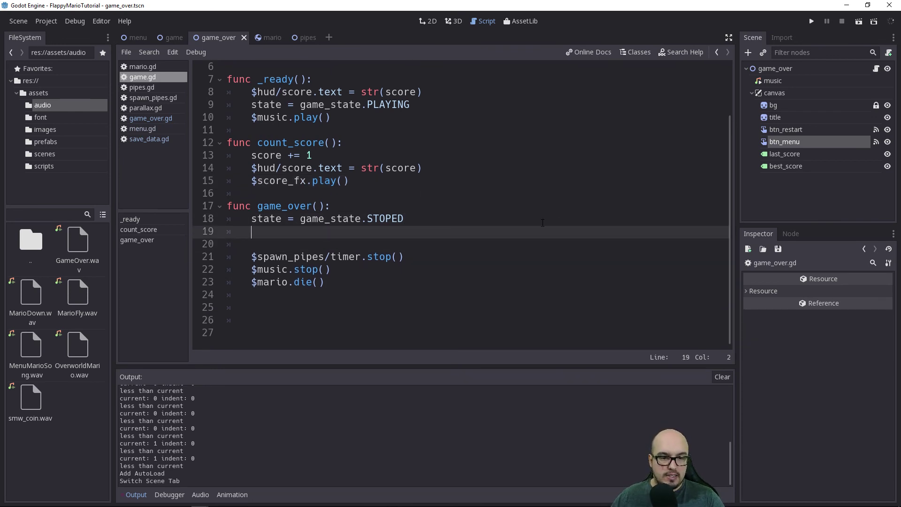
key(Return)
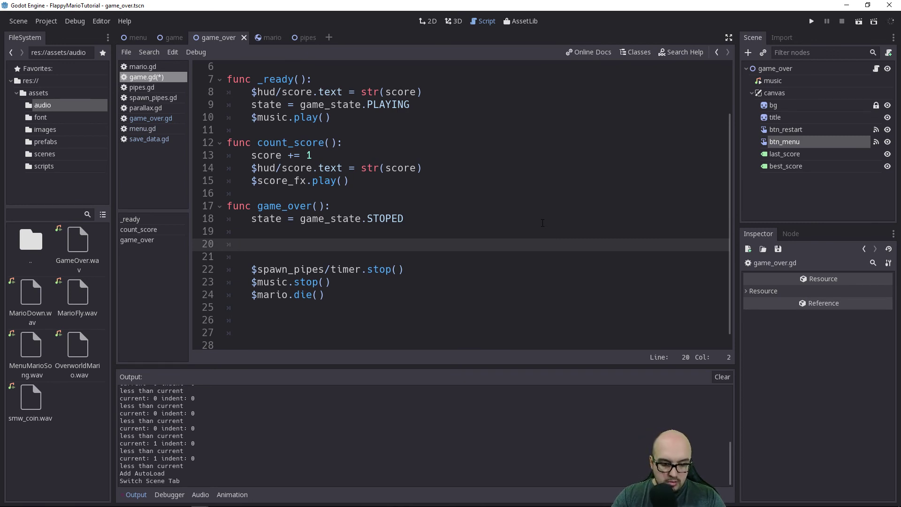
text(sav)
key(Return)
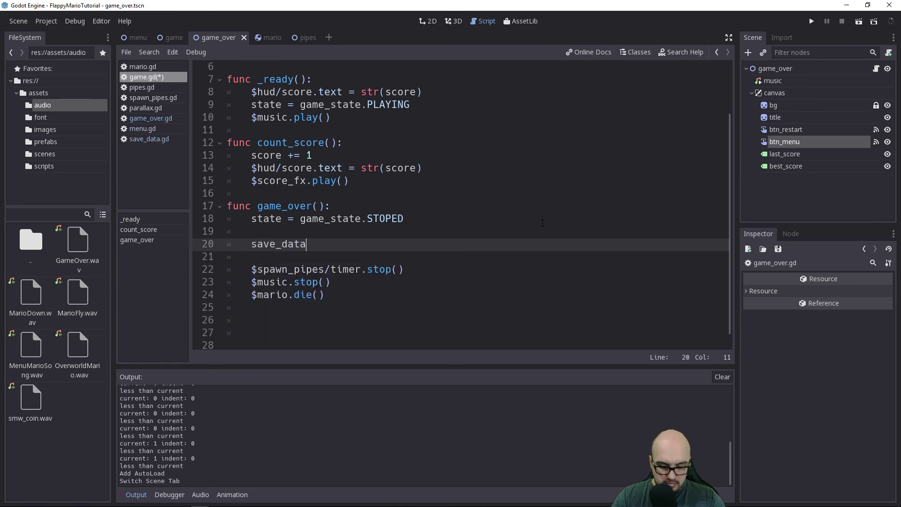
text(.las)
key(Return)
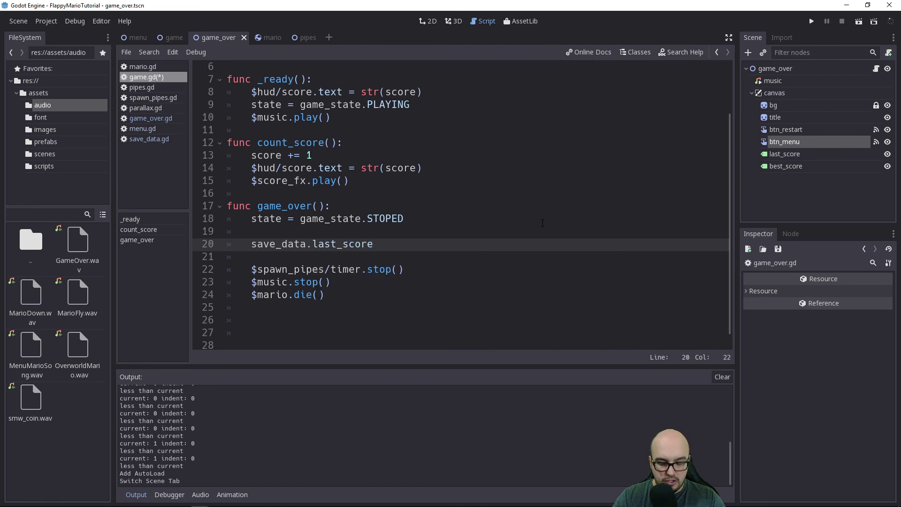
text( = )
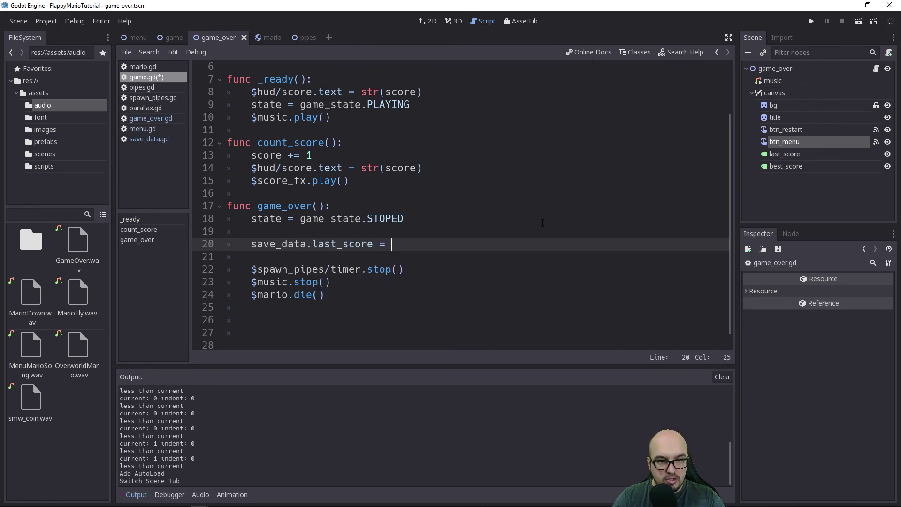
text(soc)
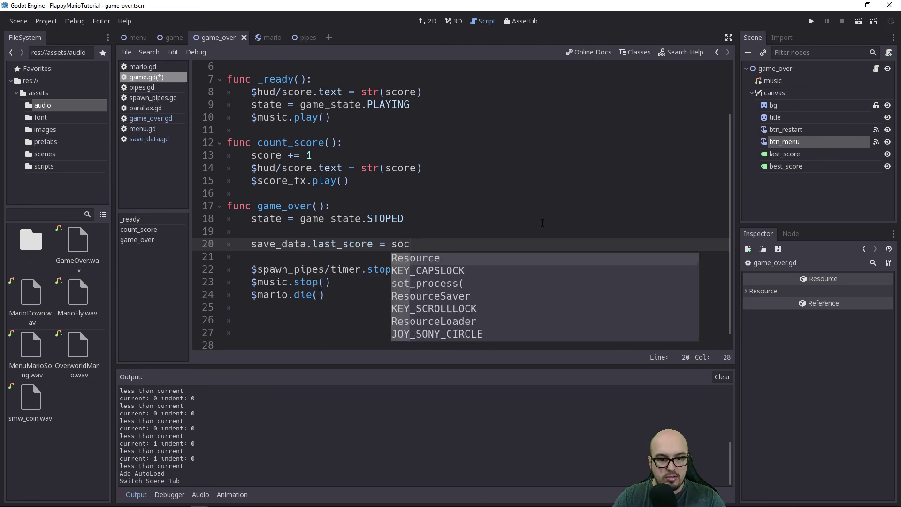
key(BackSpace)
key(BackSpace)
text(core)
key(BackSpace)
key(BackSpace)
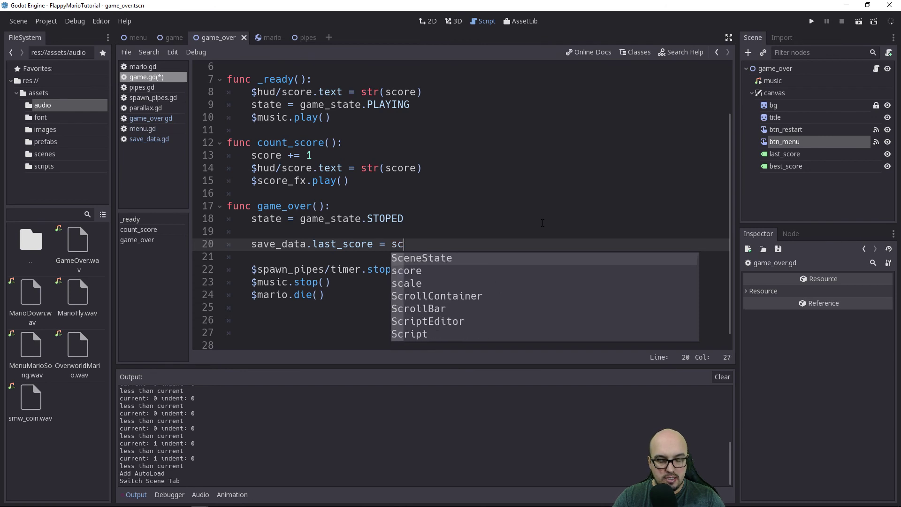
text(ore)
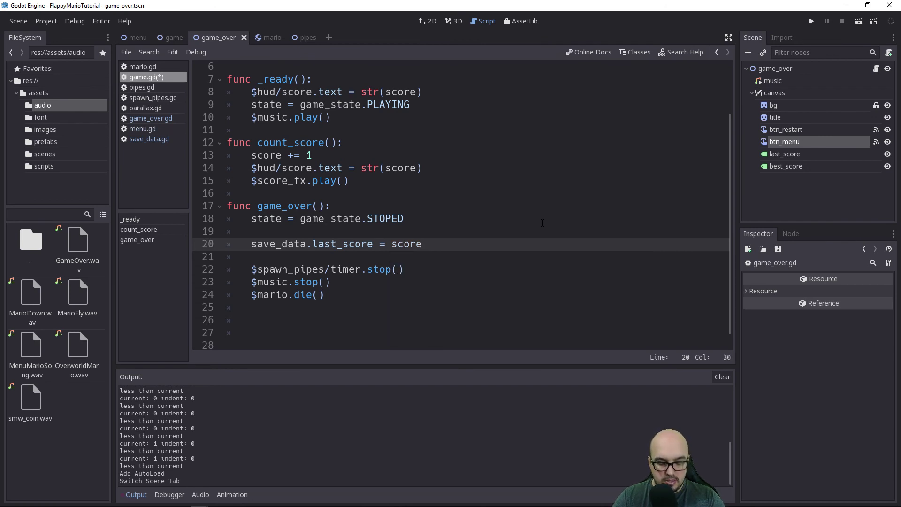
key(Return)
key(Return)
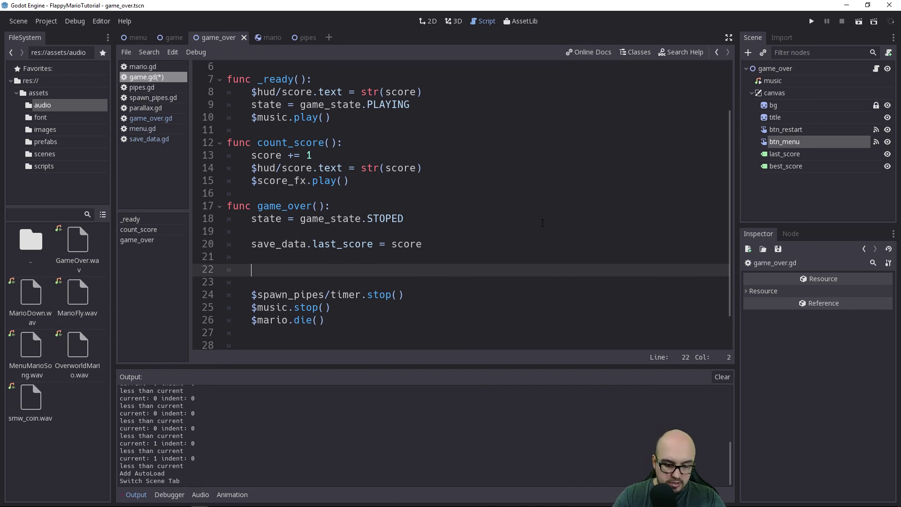
Step: Add the condition `if score > save_data.best_score:` in game_over()
text(if )
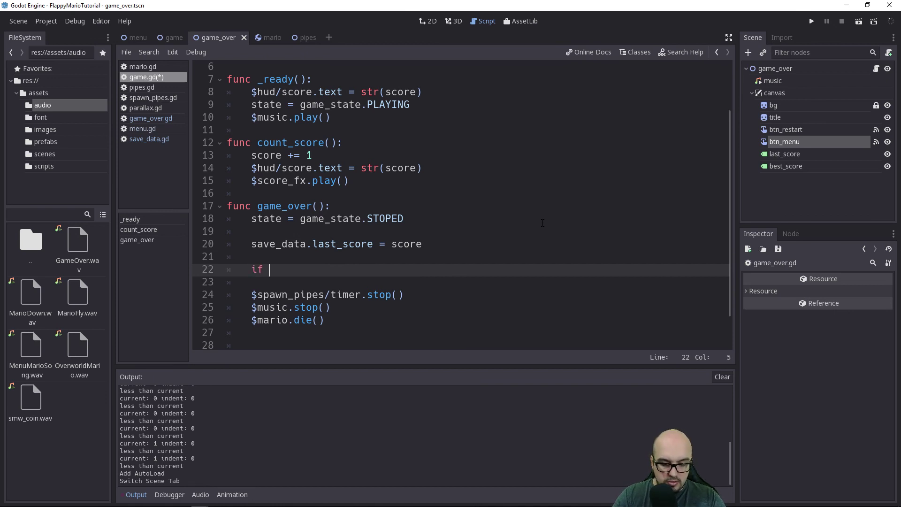
text(soc)
key(BackSpace)
key(BackSpace)
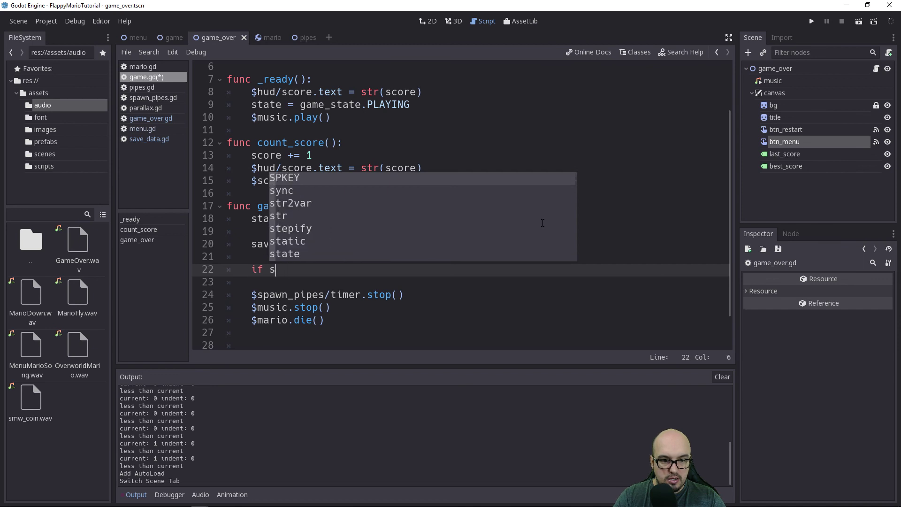
text(core)
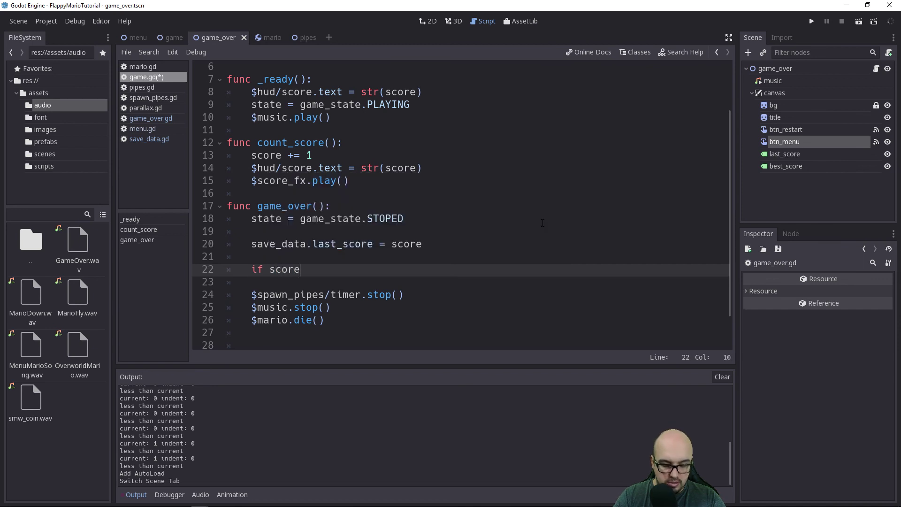
text( > )
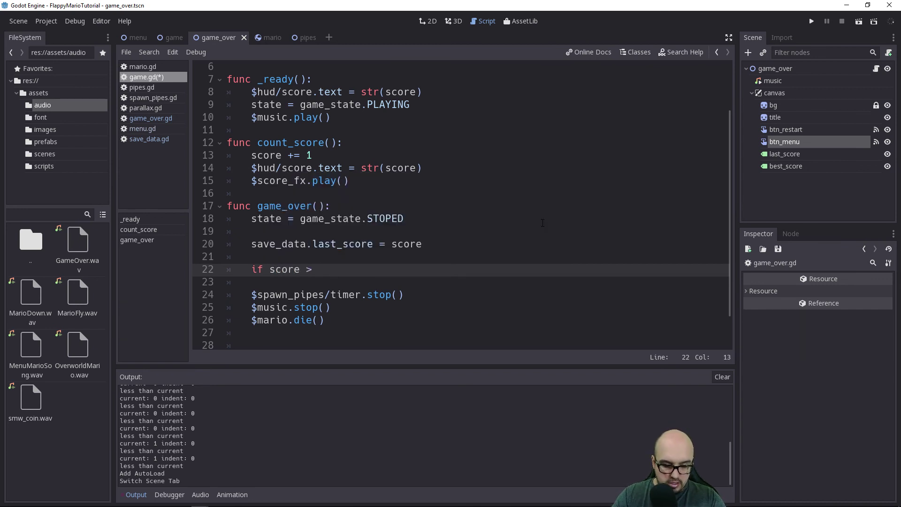
text(sav)
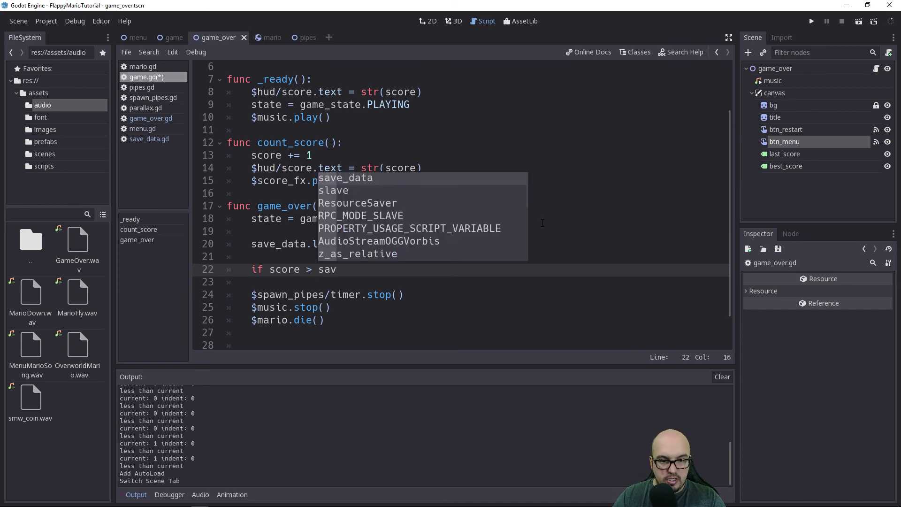
key(Return)
text(.)
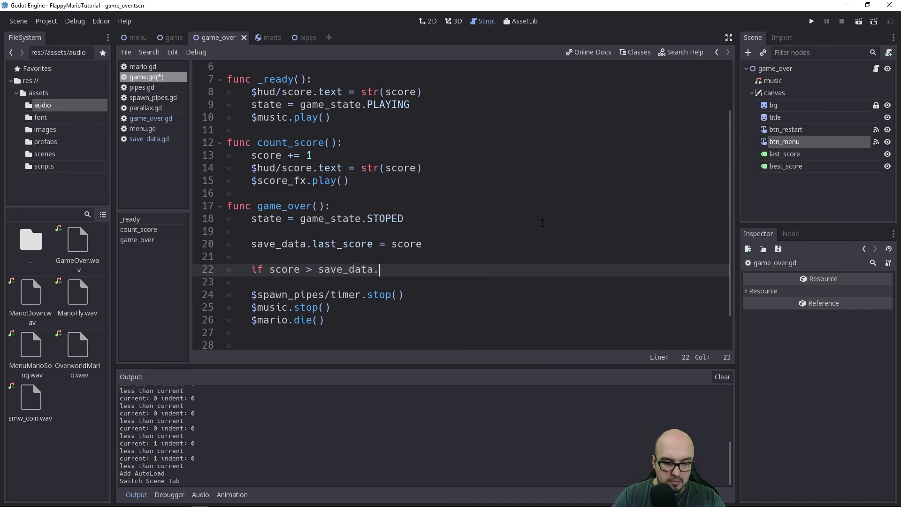
text(bes)
key(Return)
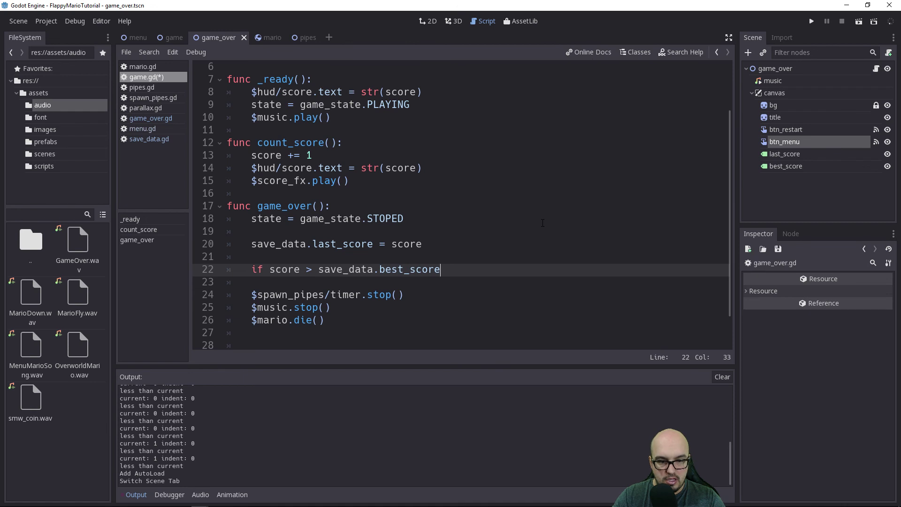
text(:)
key(Return)
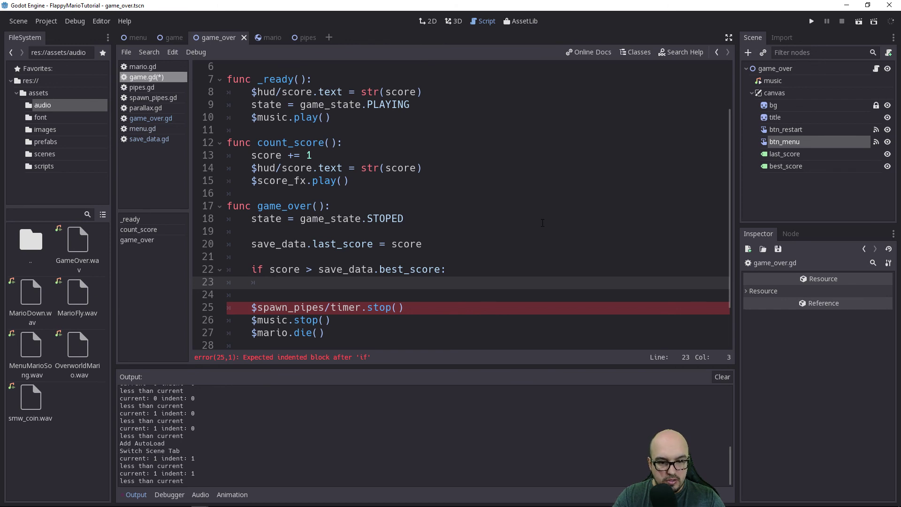
Step: Inside the if block, assign `save_data.best_score = score`
text(sav)
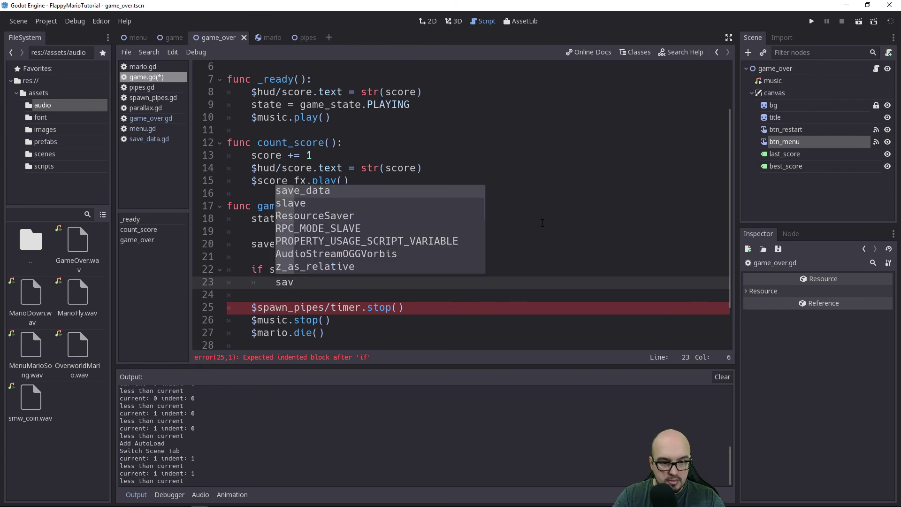
key(Return)
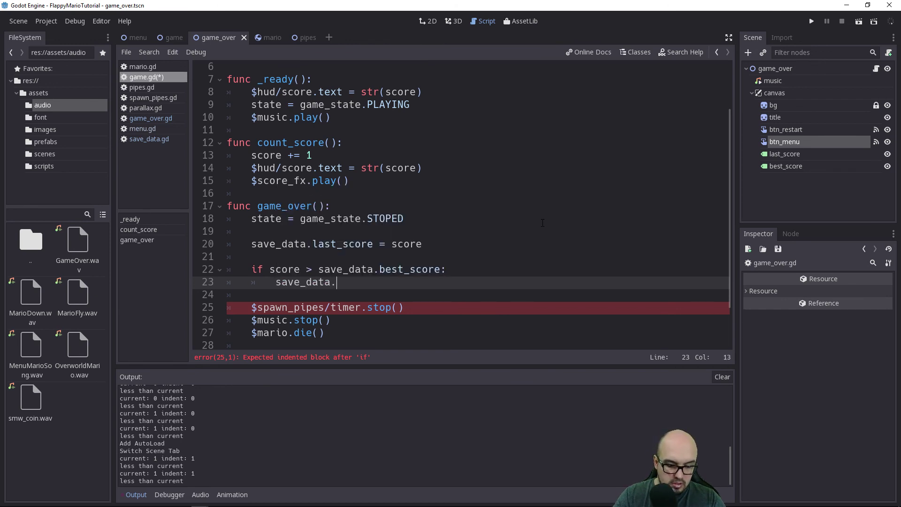
text(.)
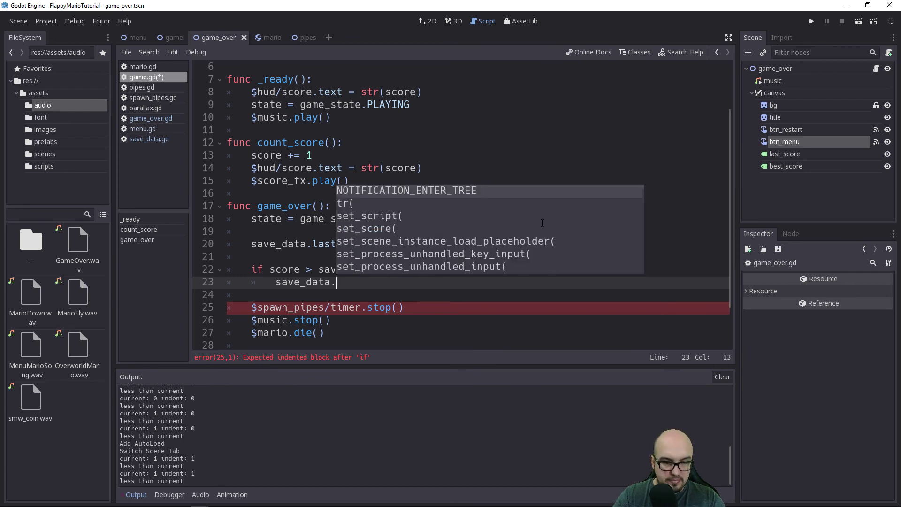
text(bes)
key(Return)
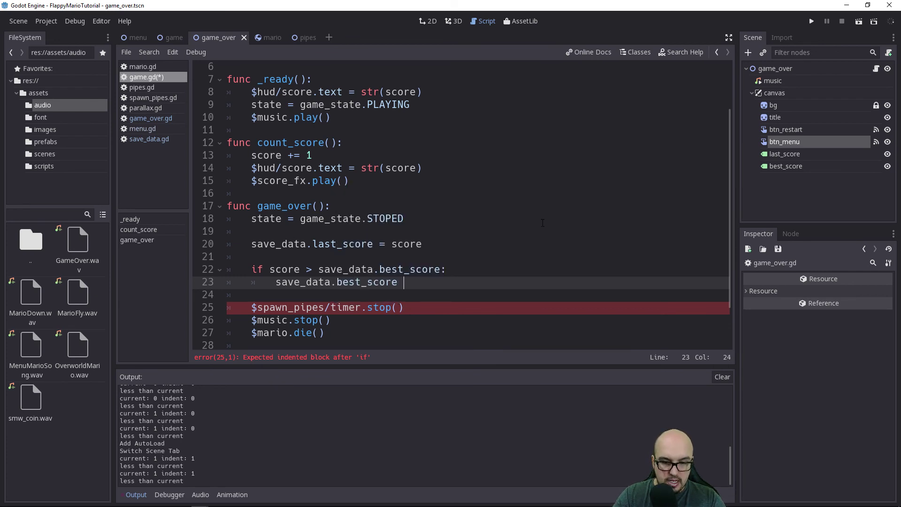
text(= sc)
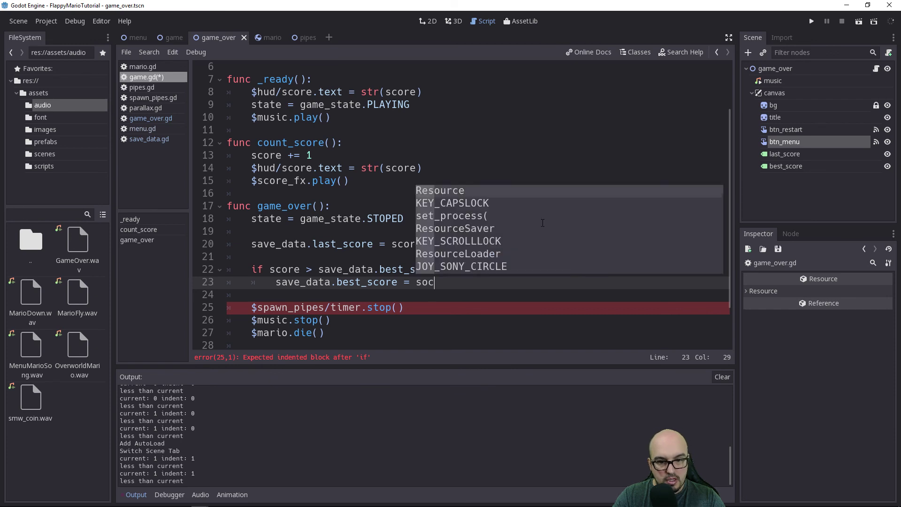
key(Down)
key(Return)
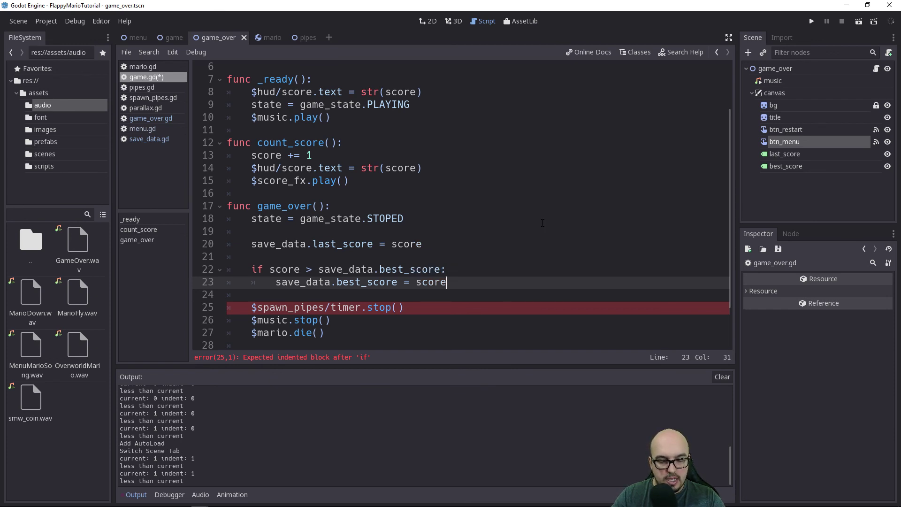
Step: Review the new game_over lines and highlight every use of best_score in game.gd
key(Up)
key(Up)
key(Up)
key(Down)
key(Down)
key(Down)
key(Down)
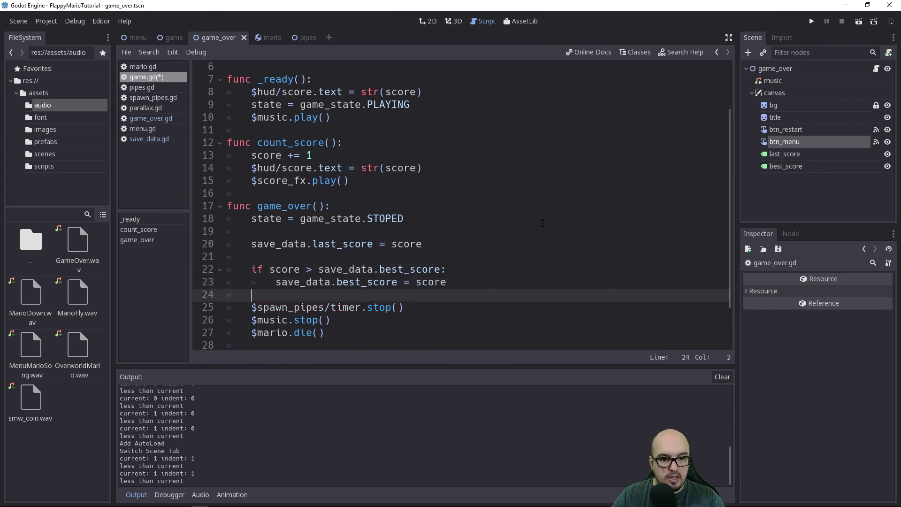
key(Down)
key(Down)
key(Down)
key(Down)
key(Up)
key(Up)
key(Up)
key(Up)
key(Up)
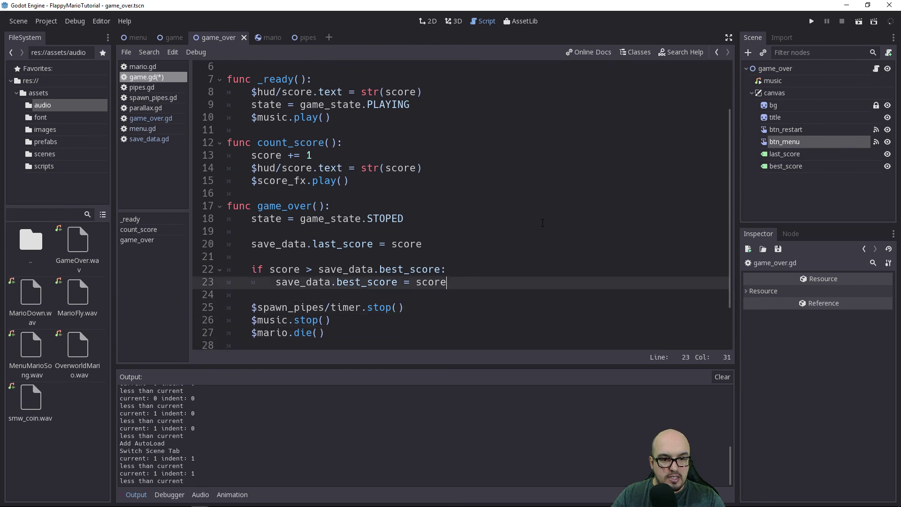
key(Up)
key(Up)
key(Up)
key(Down)
key(Down)
key(End)
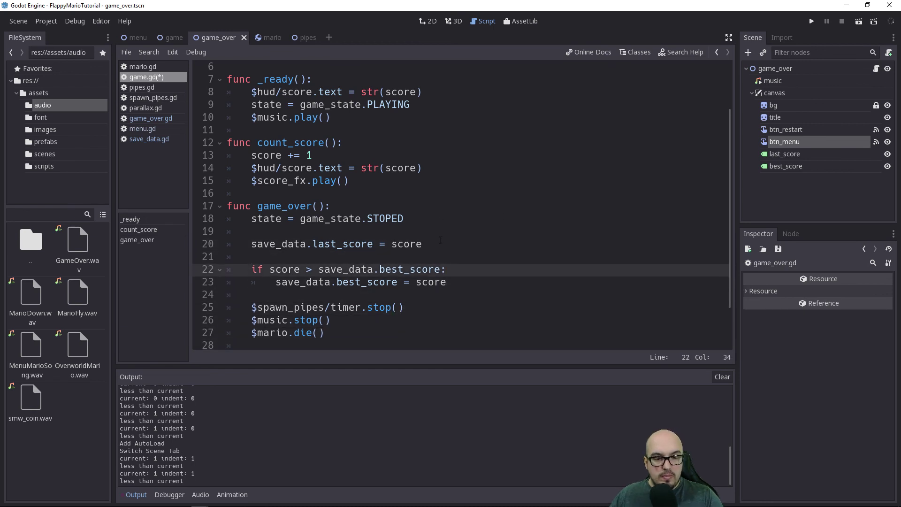
click(390, 284)
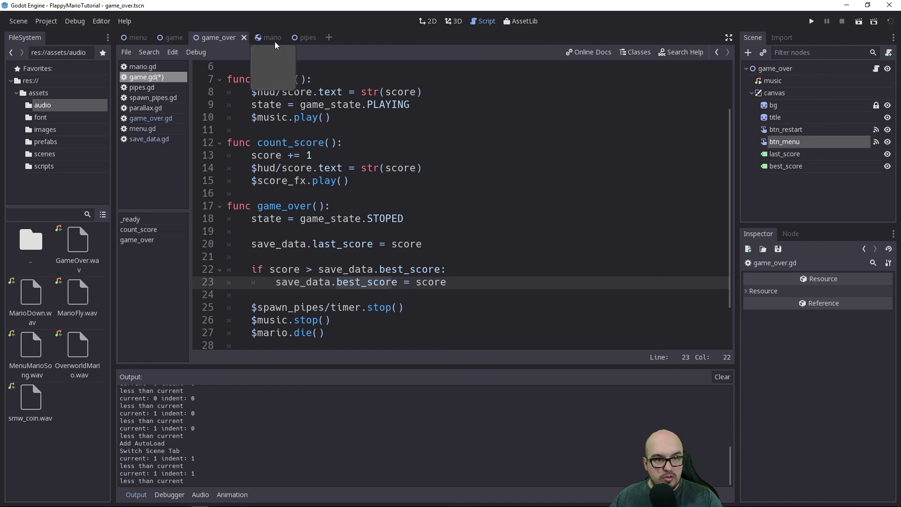
click(158, 139)
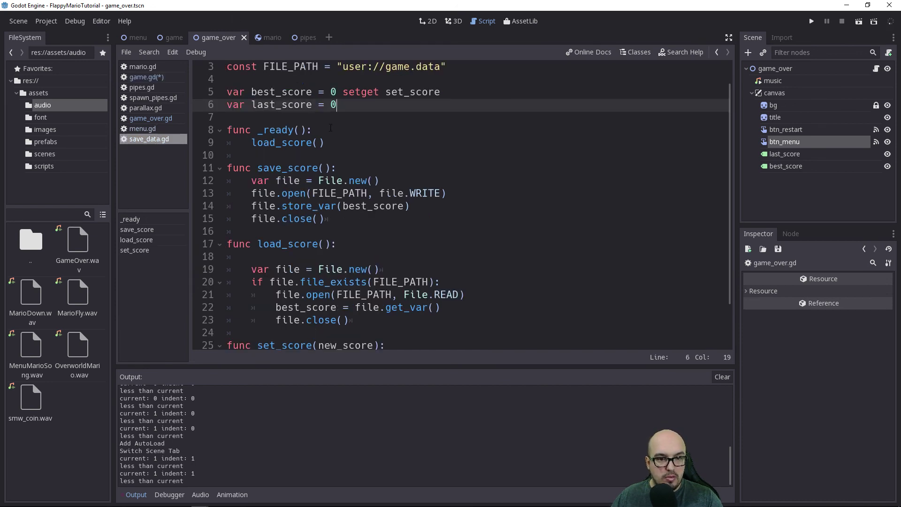
click(319, 92)
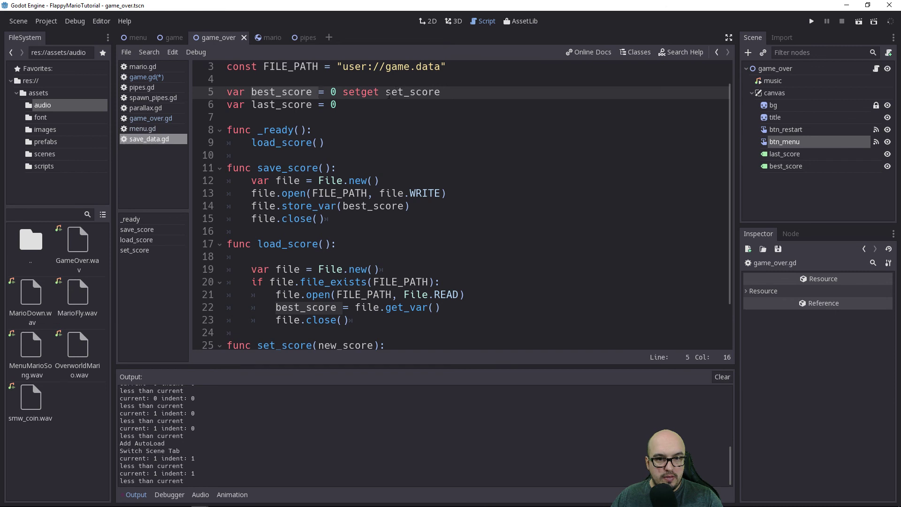
scroll(377, 268, down, 2)
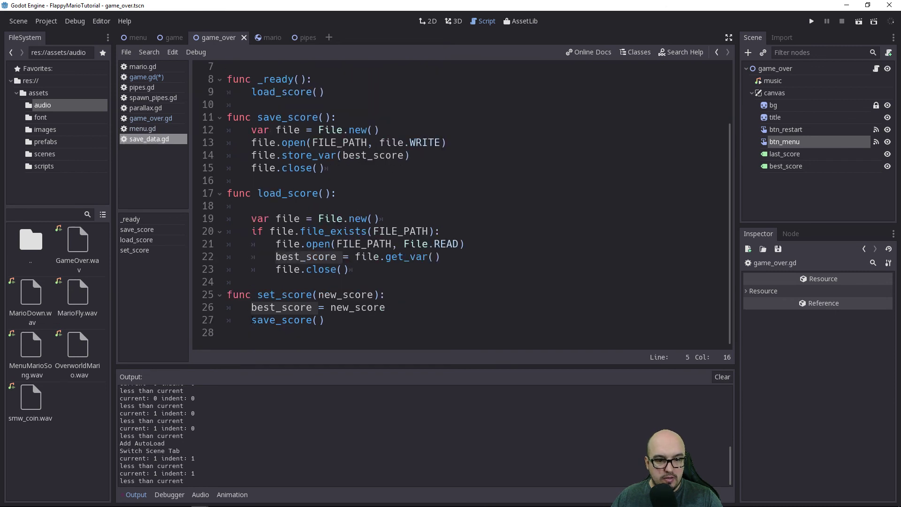
click(338, 320)
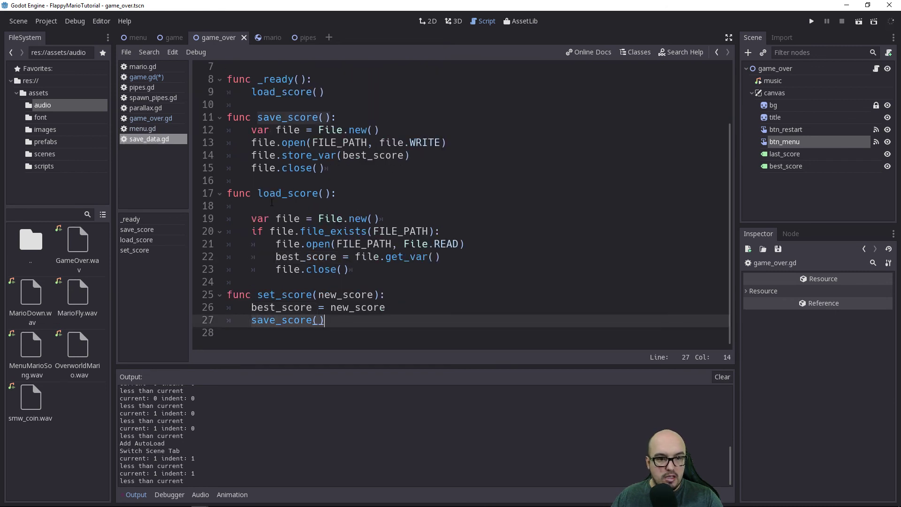
drag(248, 125, 252, 180)
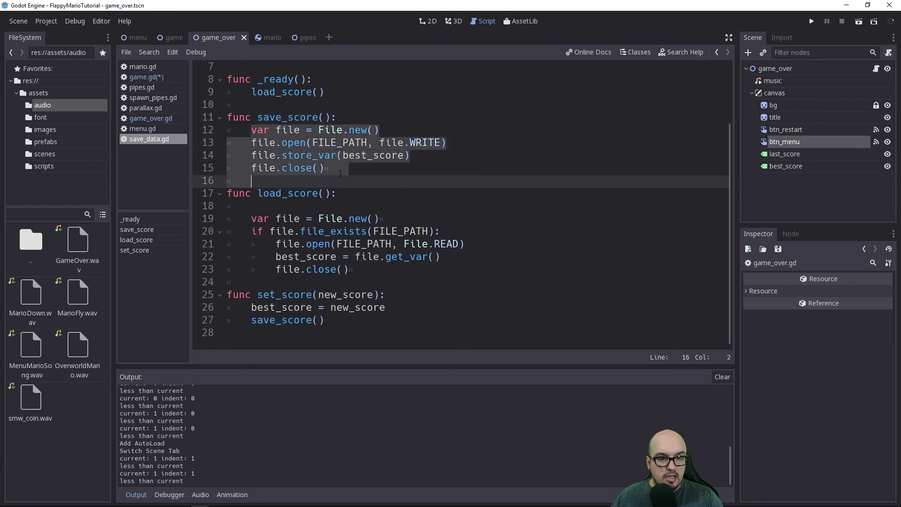
scroll(401, 173, up, 2)
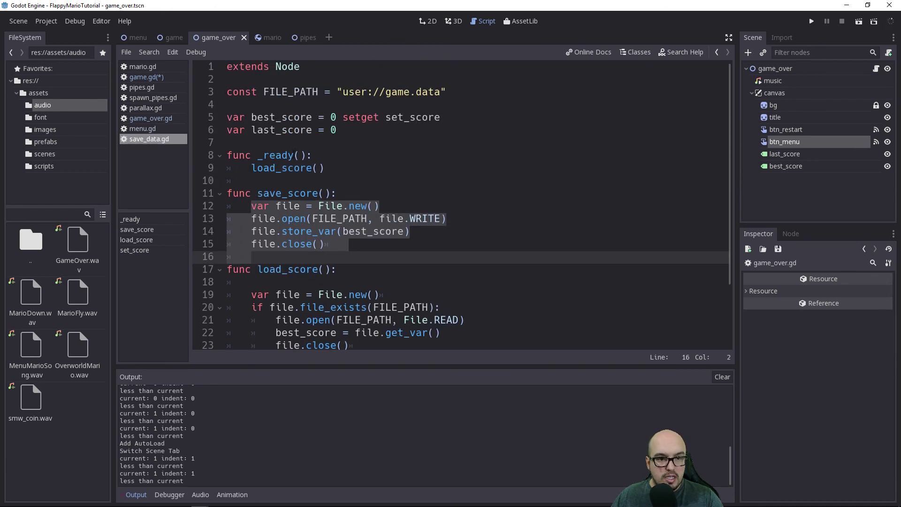
click(379, 117)
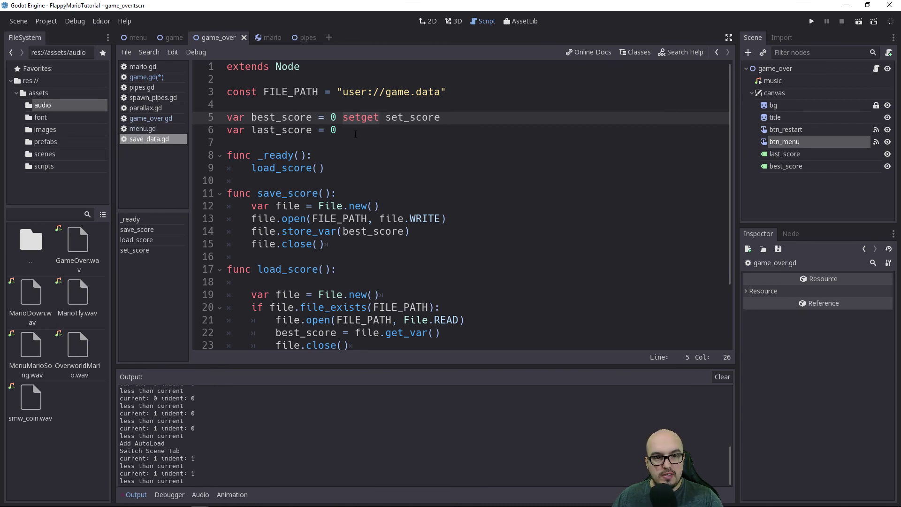
scroll(309, 278, down, 2)
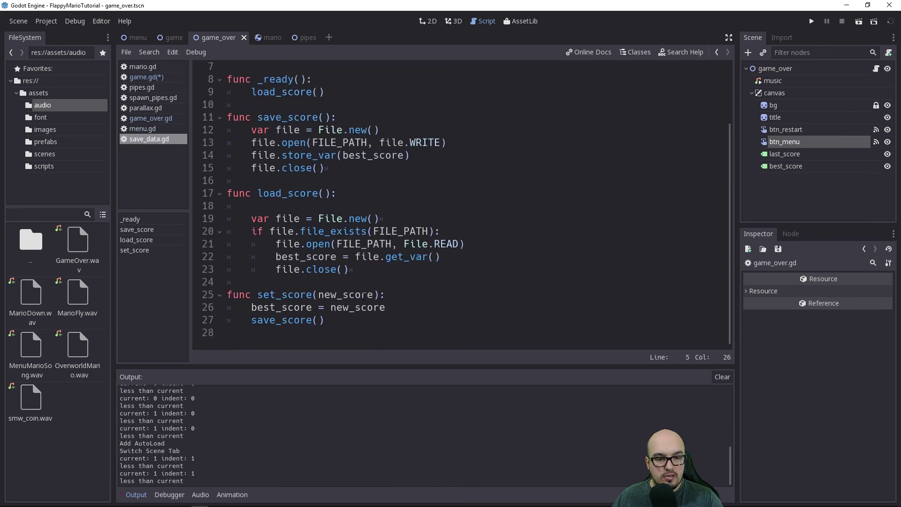
click(327, 117)
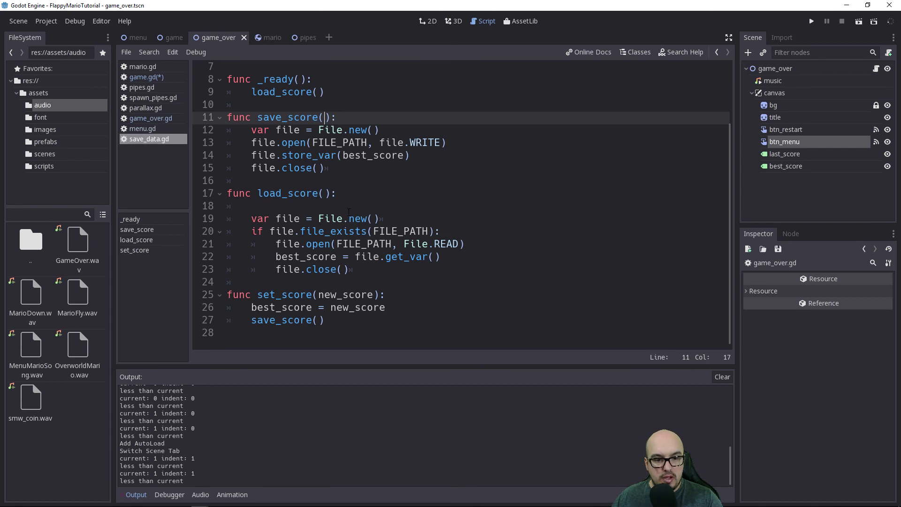
scroll(392, 189, up, 2)
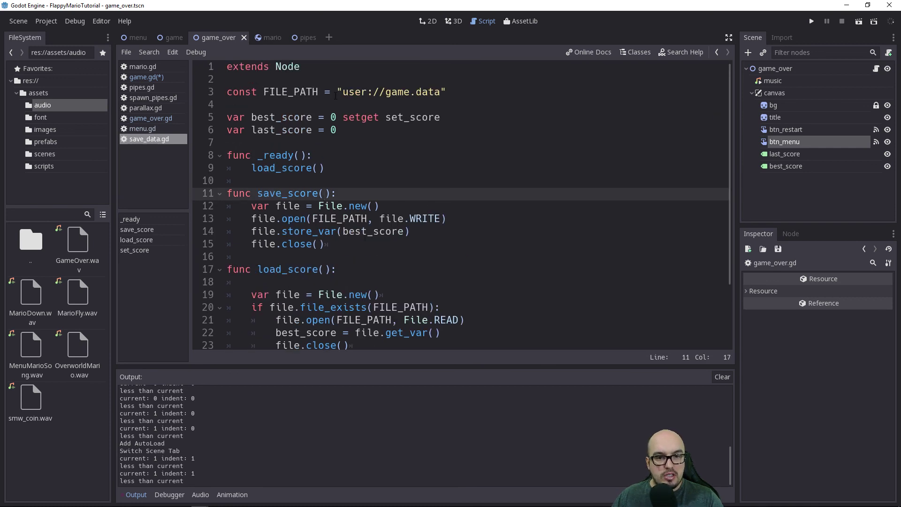
double_click(389, 121)
scroll(346, 316, down, 2)
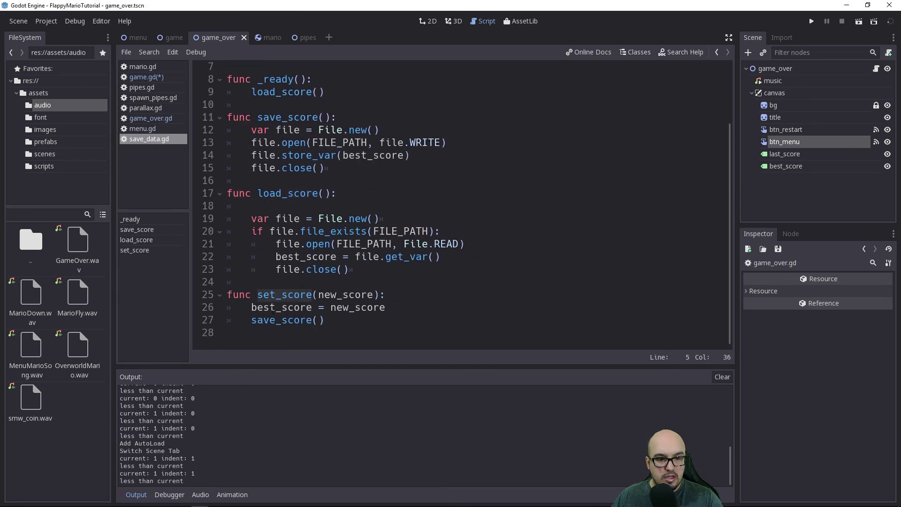
drag(251, 307, 329, 320)
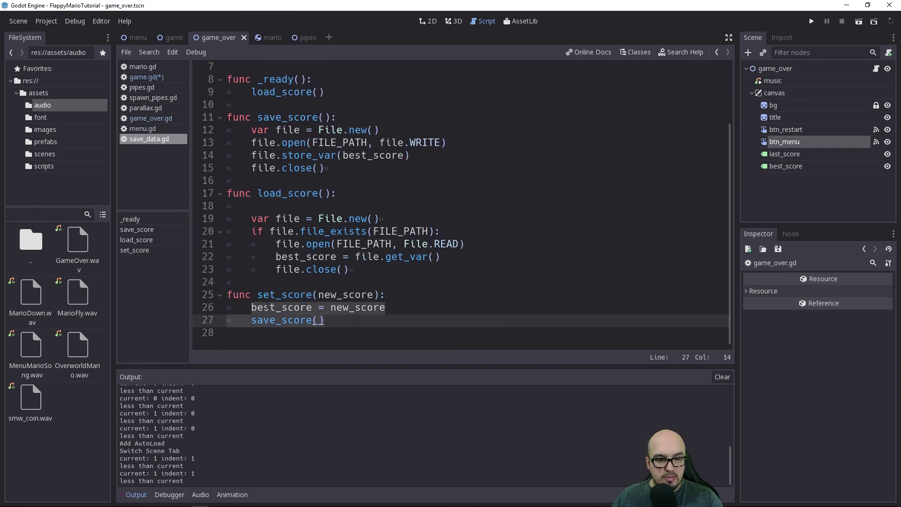
double_click(265, 321)
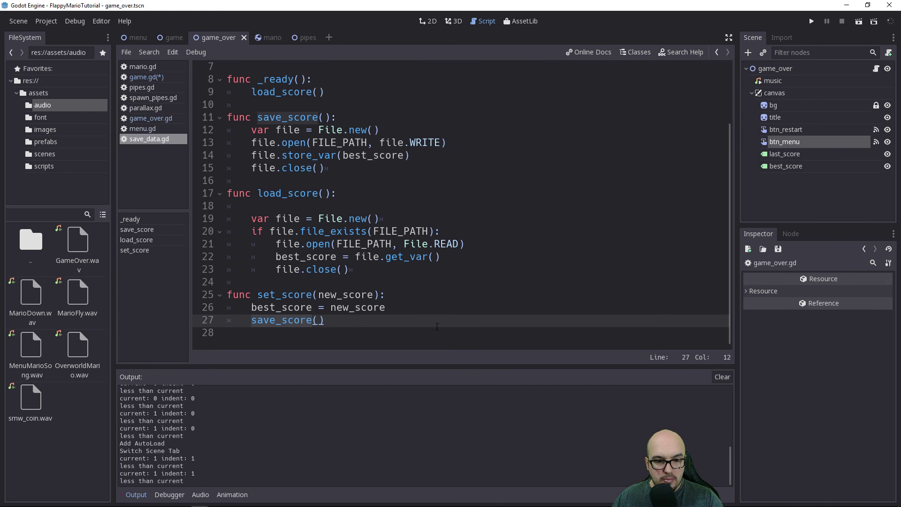
drag(251, 130, 328, 168)
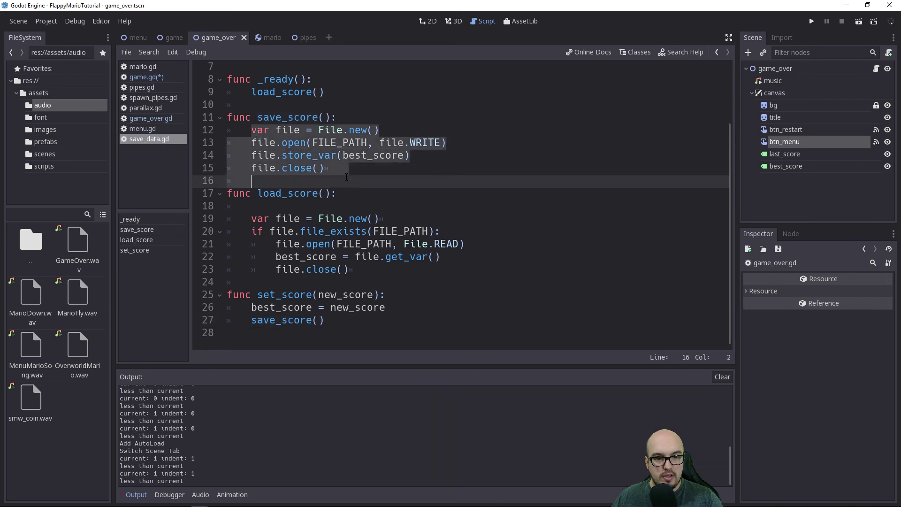
click(147, 78)
Step: Save game.gd
key(ctrl+s)
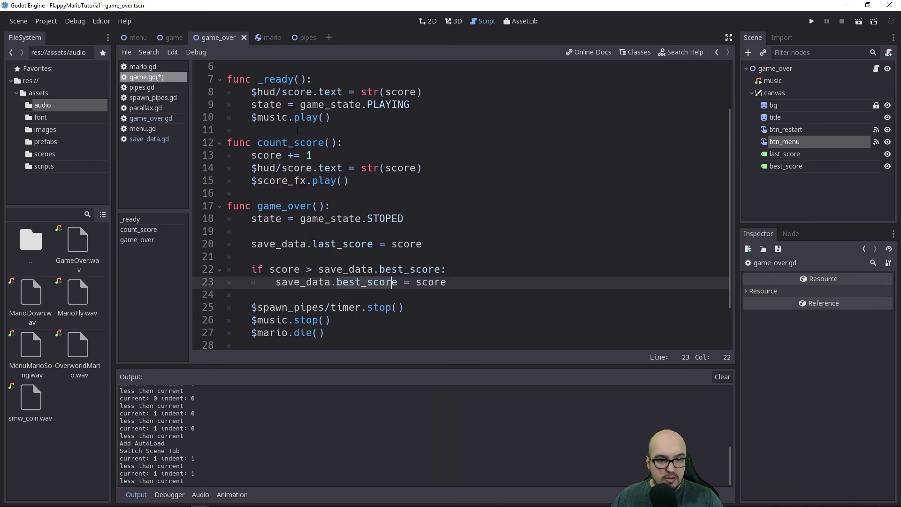
scroll(474, 181, up, 1)
scroll(474, 181, up, 1)
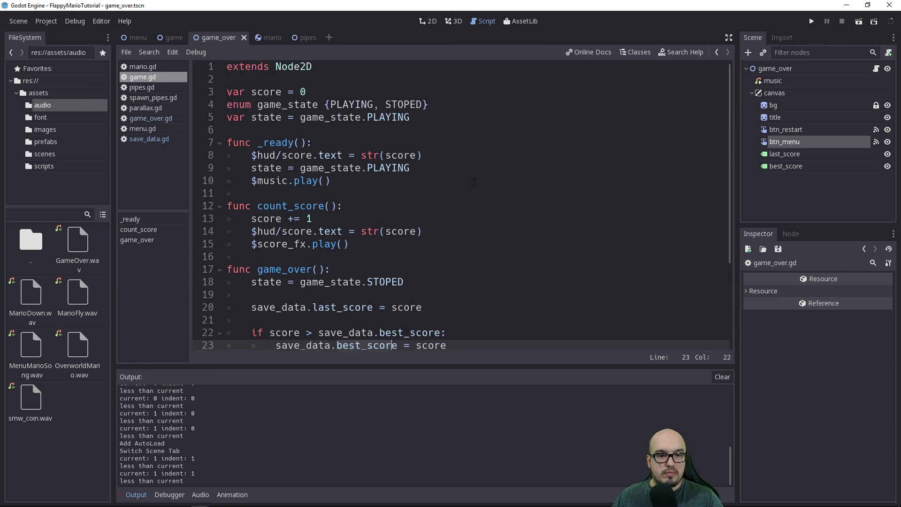
scroll(474, 182, down, 2)
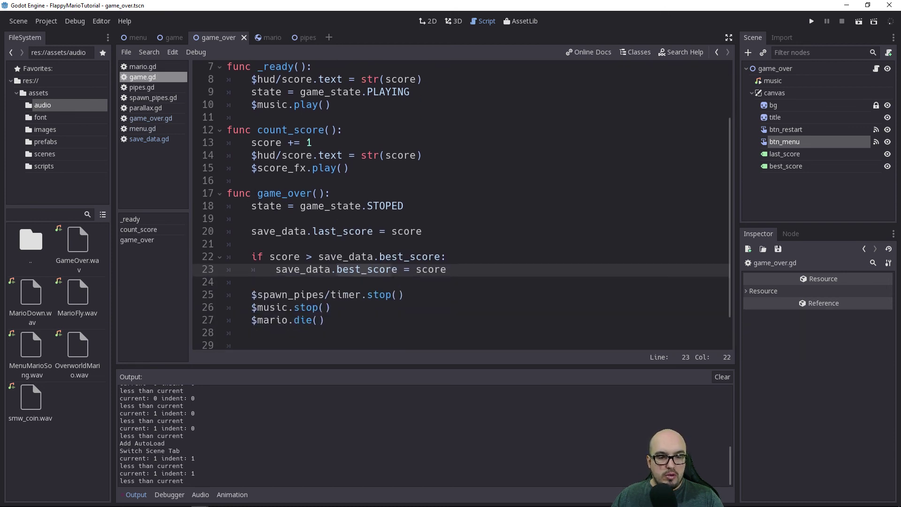
Step: Highlight the state, last_score and best_score lines in game_over, then run the project
drag(252, 206, 337, 207)
drag(247, 231, 444, 232)
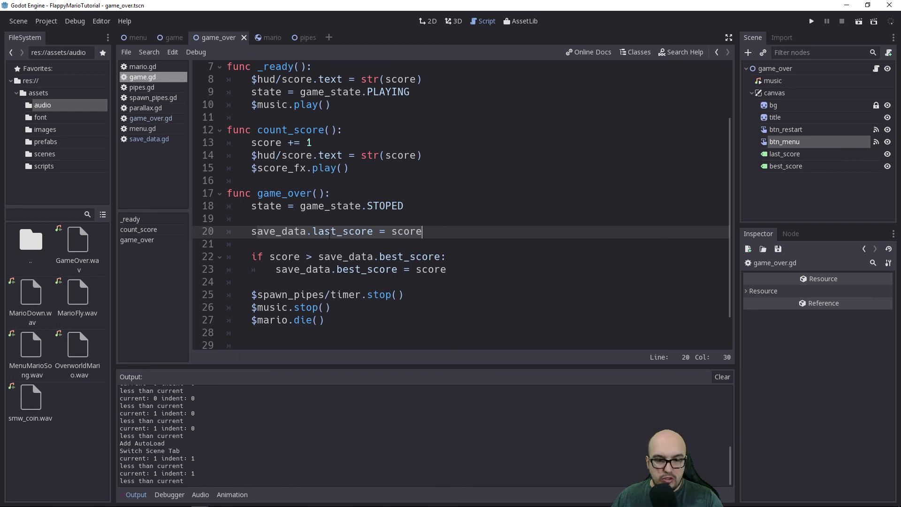
double_click(398, 231)
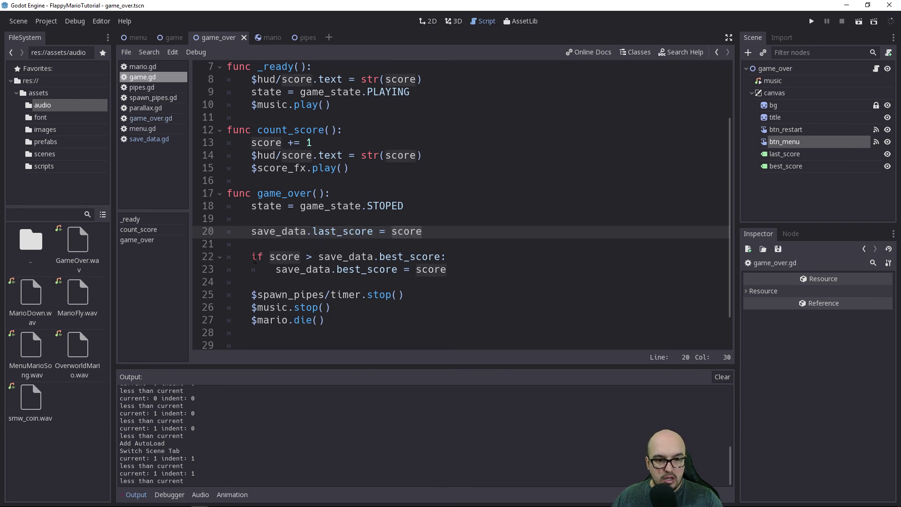
double_click(285, 256)
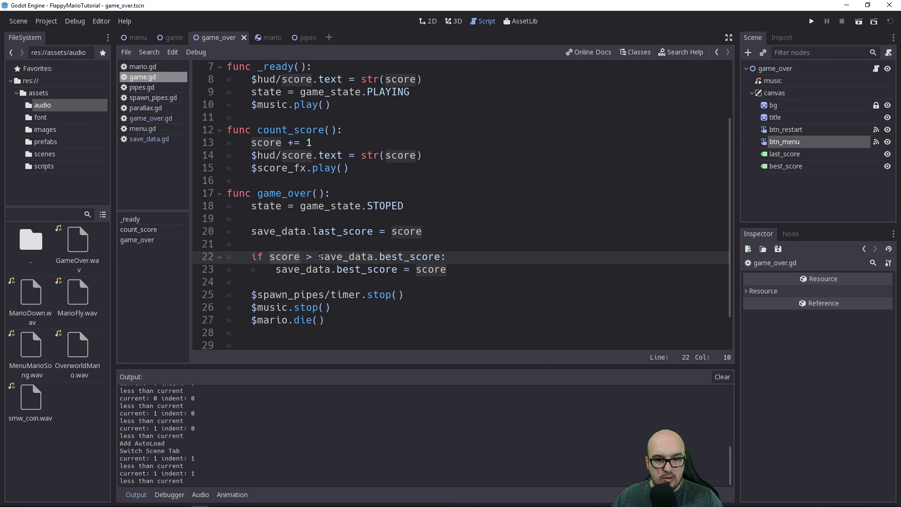
click(508, 256)
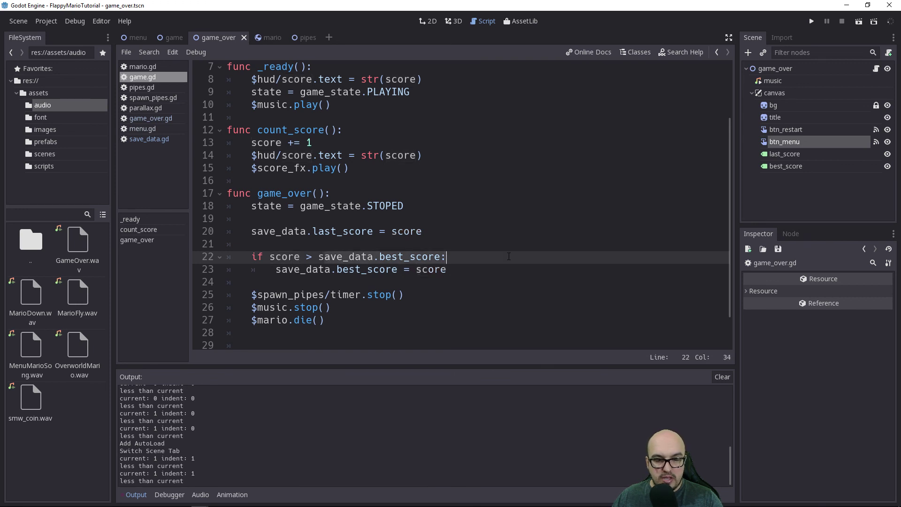
double_click(428, 270)
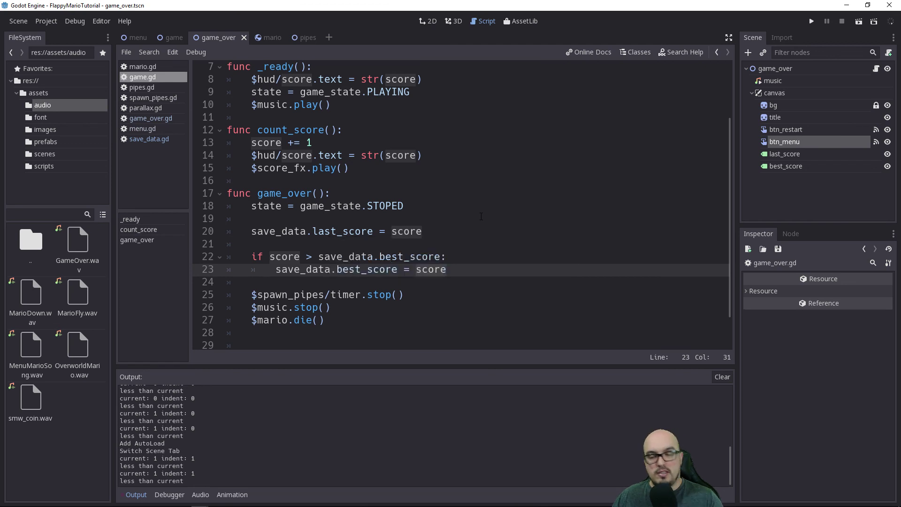
click(812, 22)
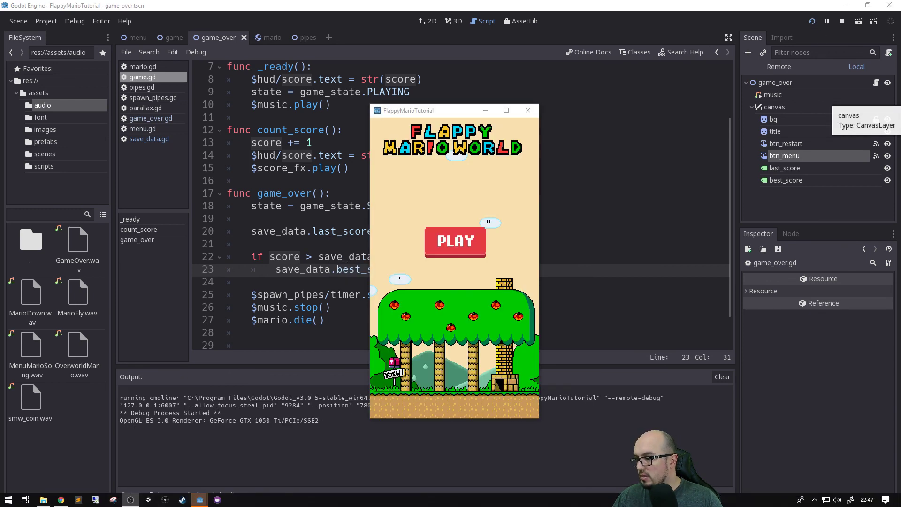
Step: Start the game and play two short rounds, restarting after game over
click(451, 244)
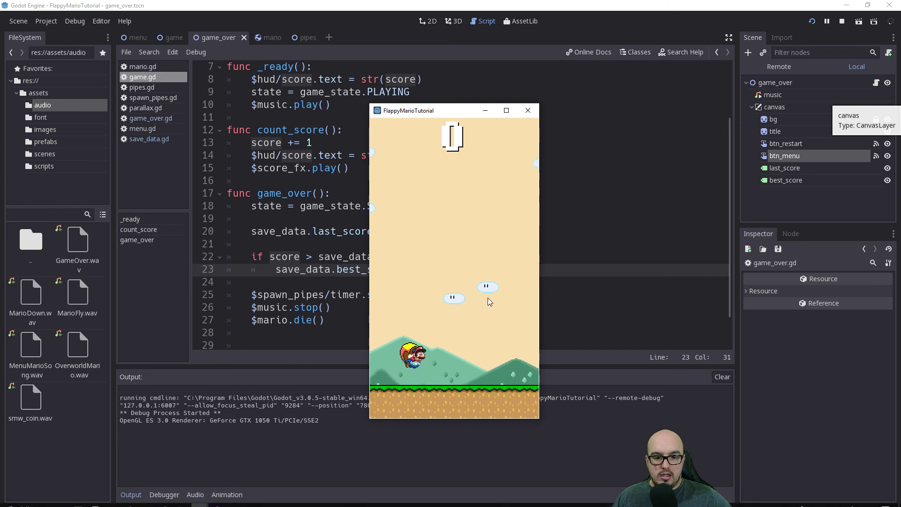
click(508, 305)
click(508, 305)
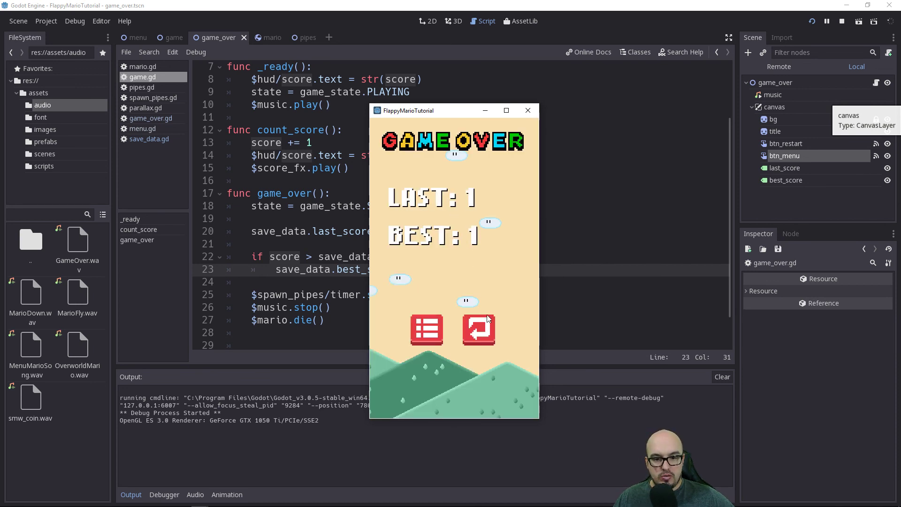
click(479, 329)
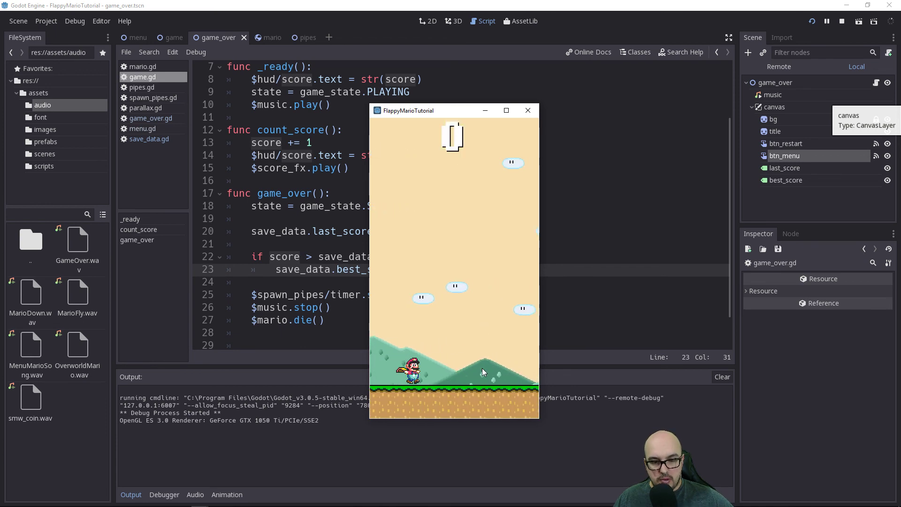
click(482, 368)
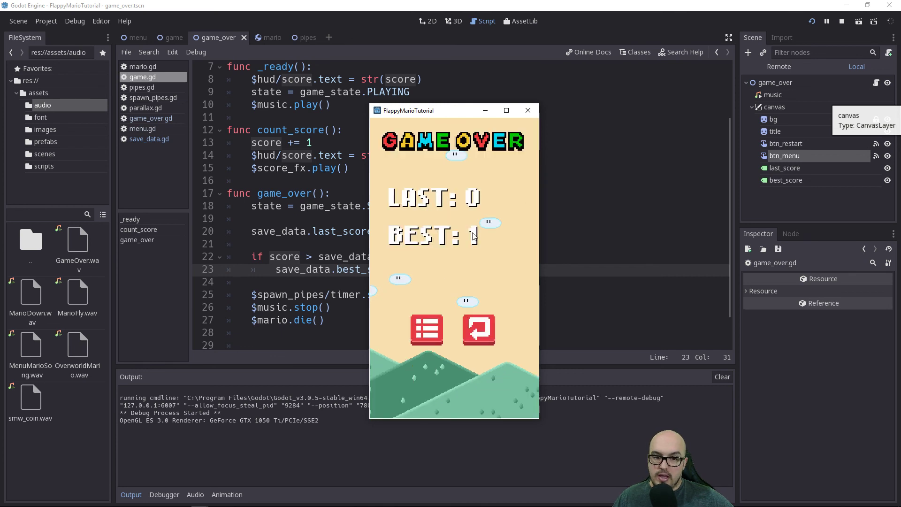
Step: Restart and play a longer round, keeping Mario airborne between the pipes
click(480, 333)
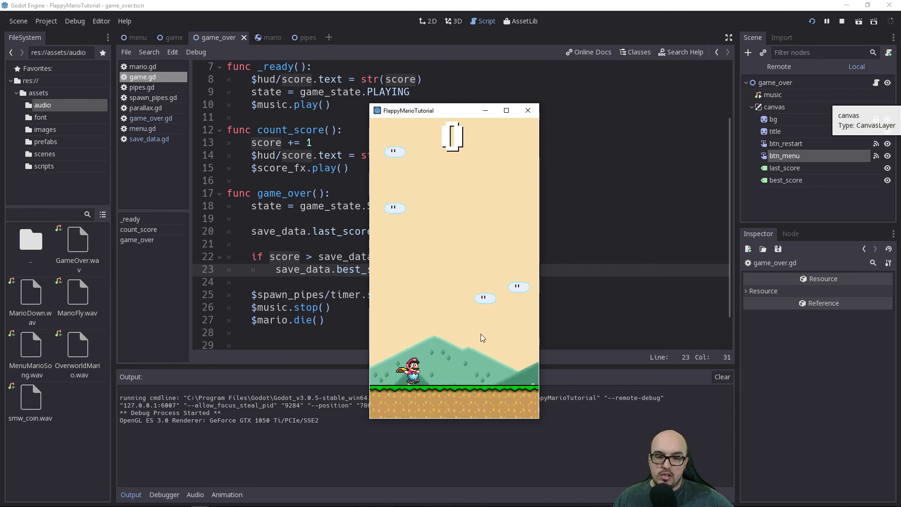
click(511, 331)
click(511, 331)
click(511, 331)
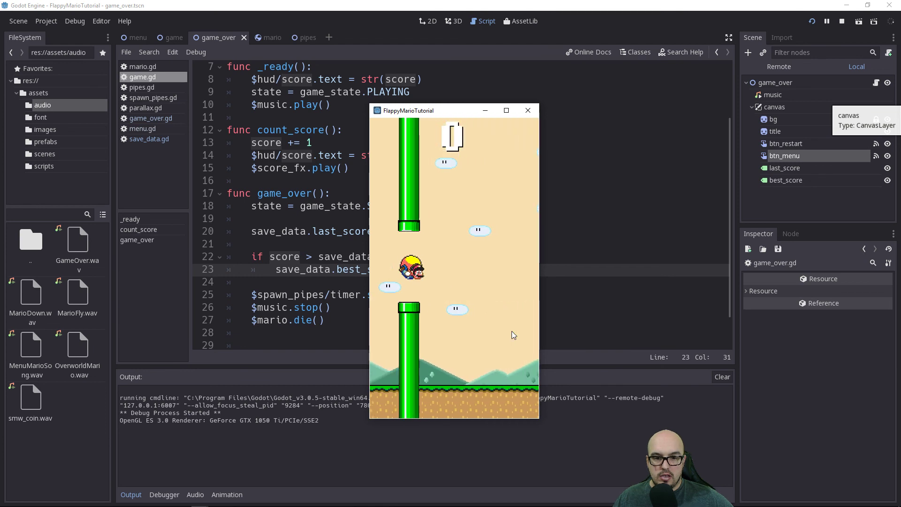
click(511, 331)
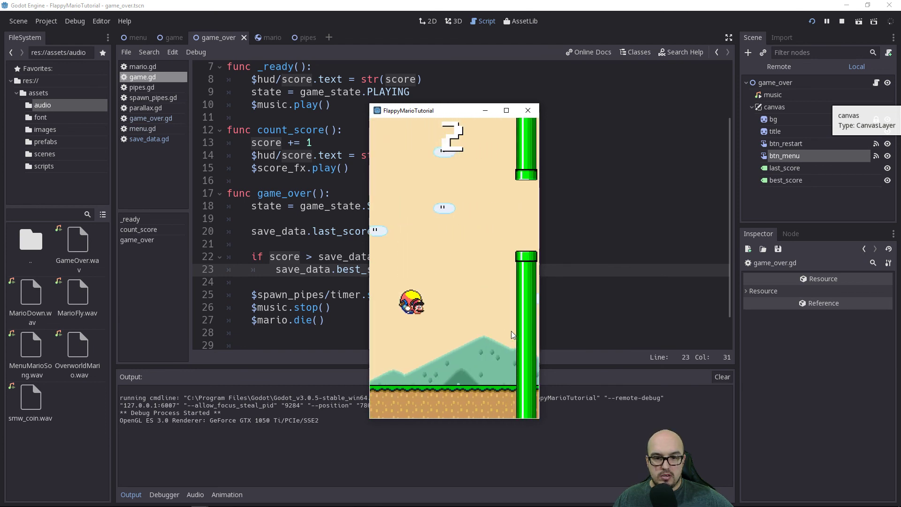
click(511, 330)
click(511, 330)
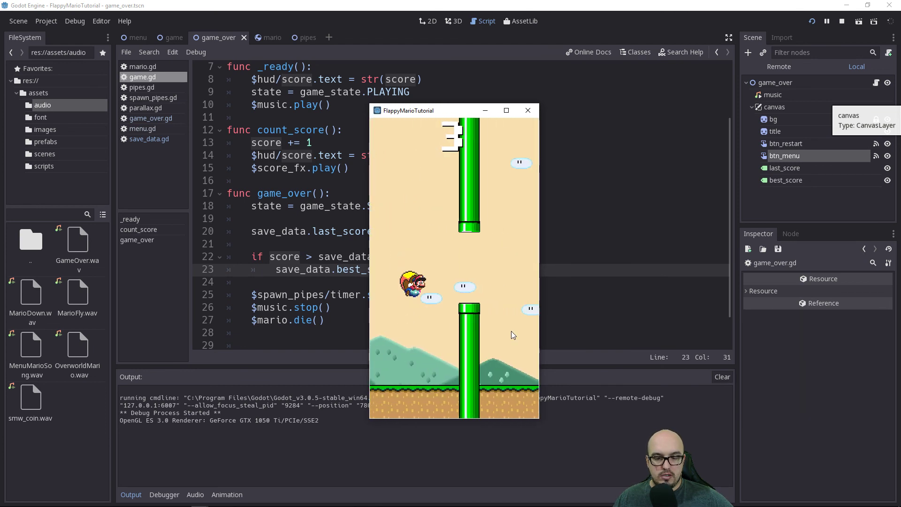
click(511, 331)
click(523, 335)
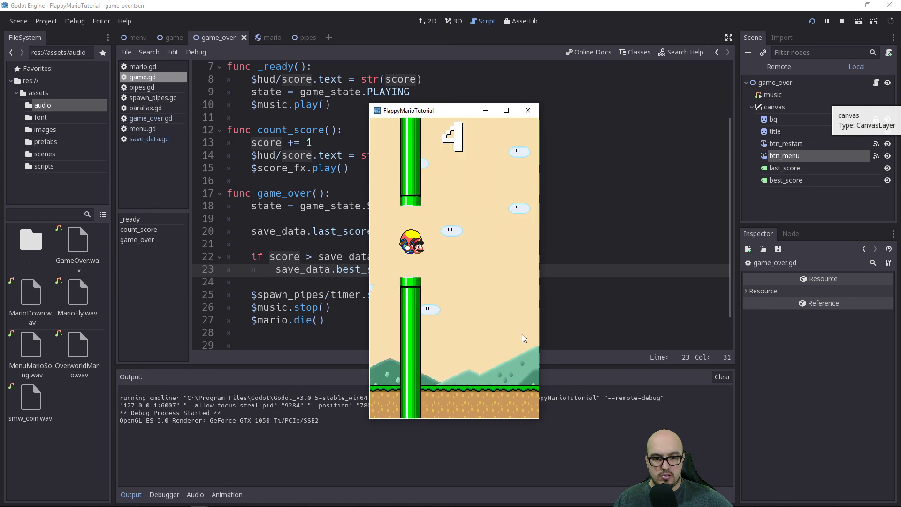
click(522, 336)
click(522, 336)
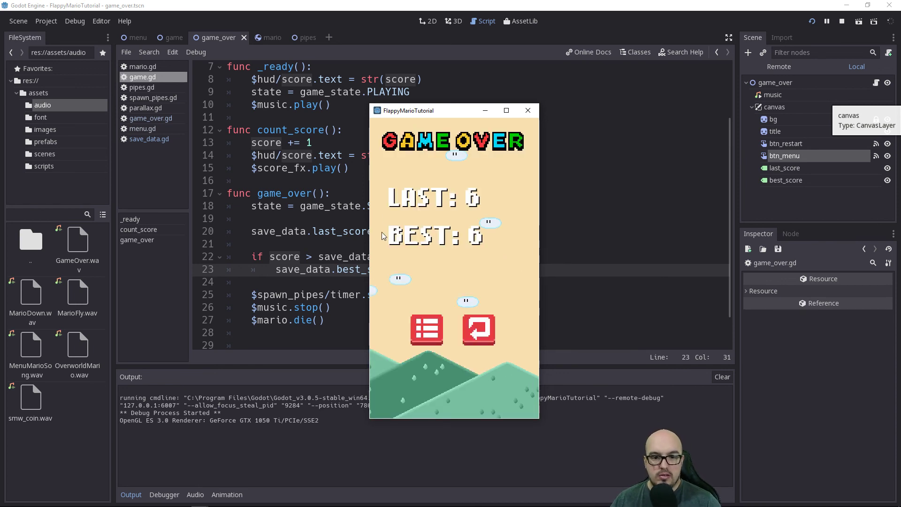
Step: Play one more round, return to the title screen, and close the game window
click(470, 334)
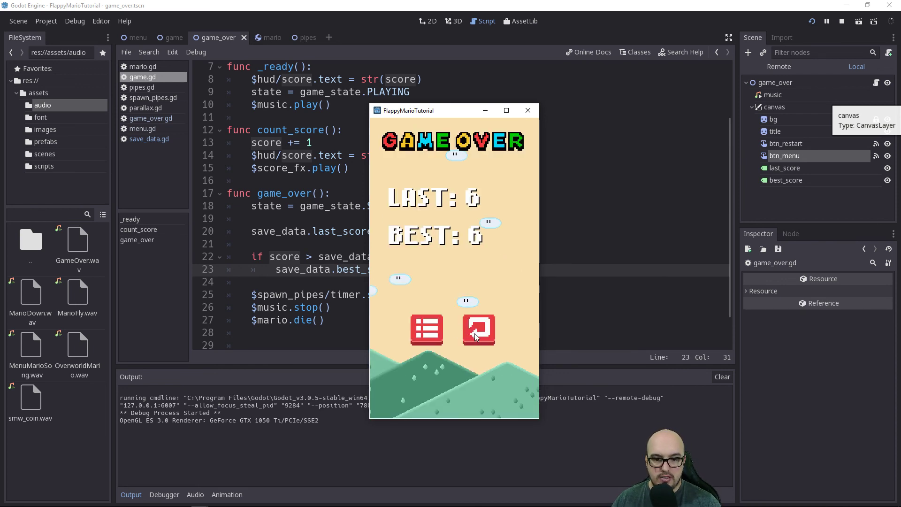
click(493, 358)
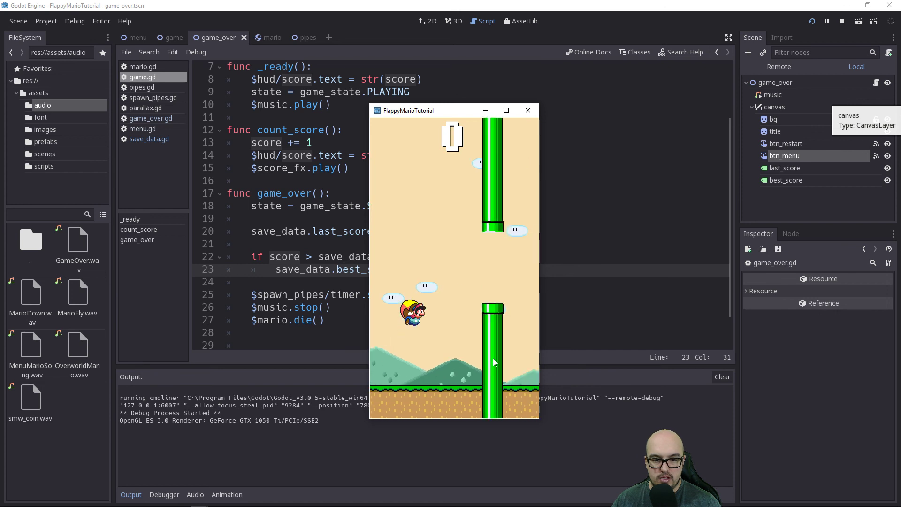
click(493, 358)
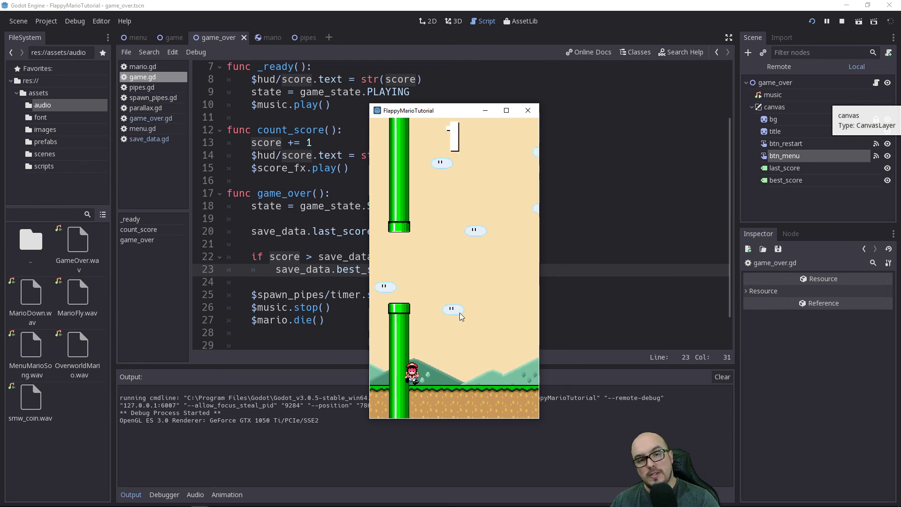
click(427, 329)
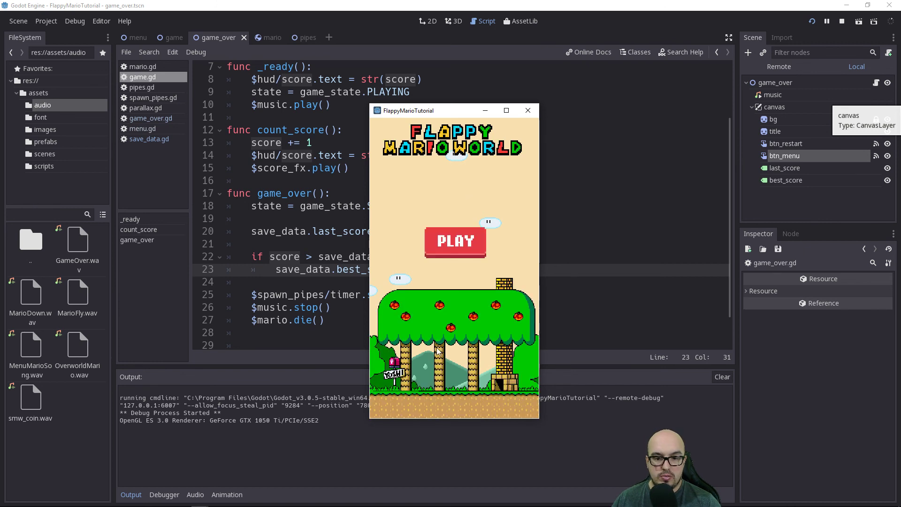
click(532, 112)
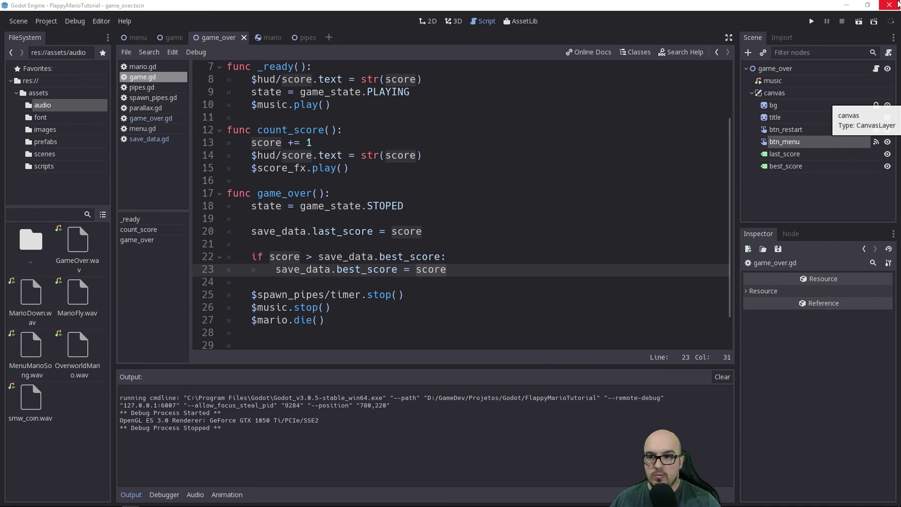
click(812, 23)
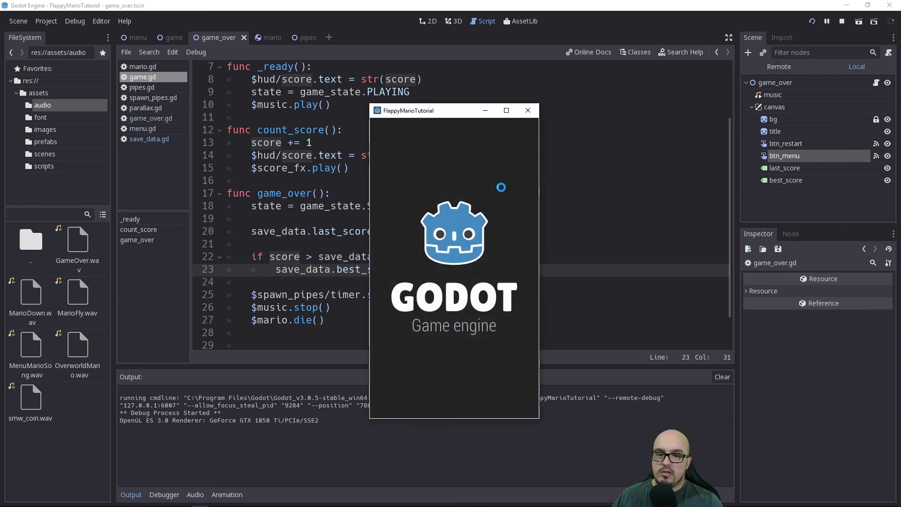
click(457, 235)
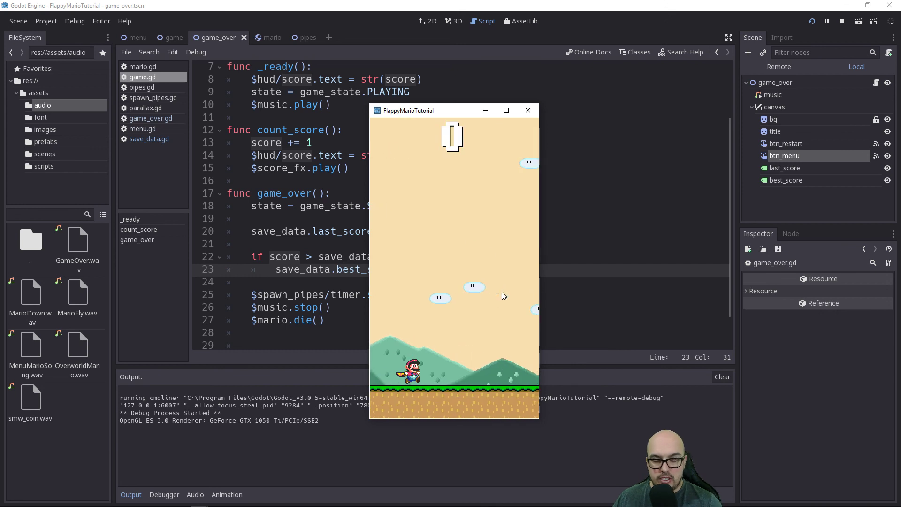
click(499, 305)
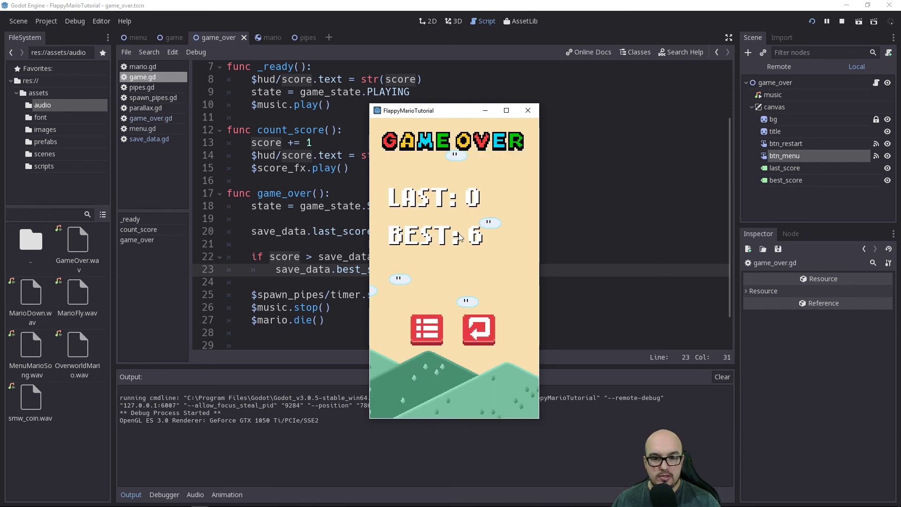
click(530, 112)
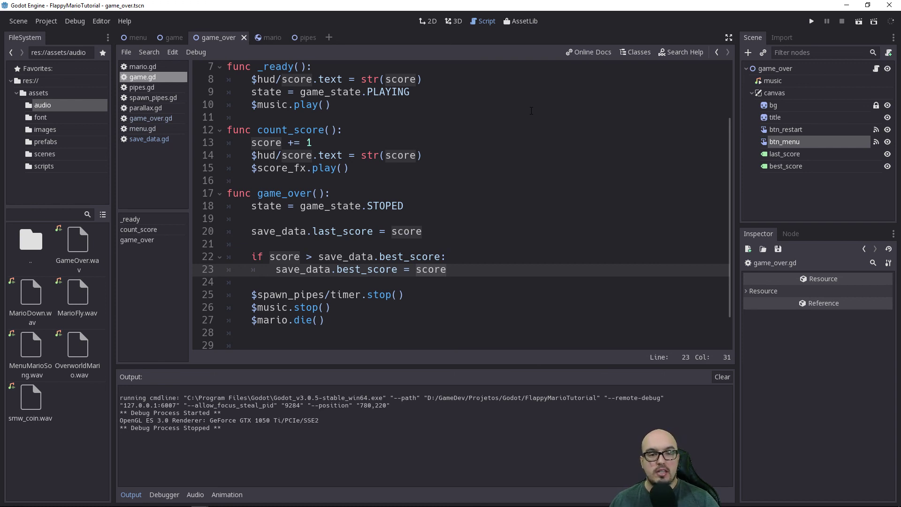
scroll(528, 122, up, 1)
scroll(523, 136, up, 1)
scroll(518, 153, down, 2)
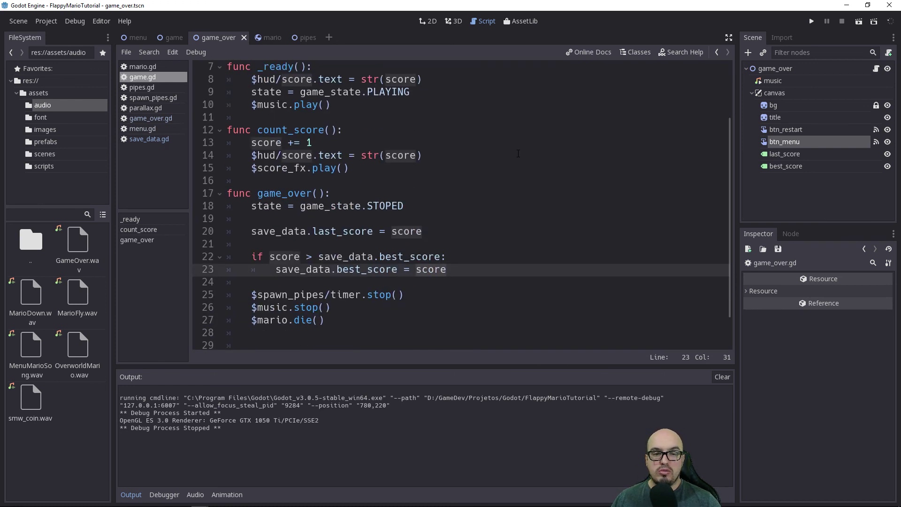